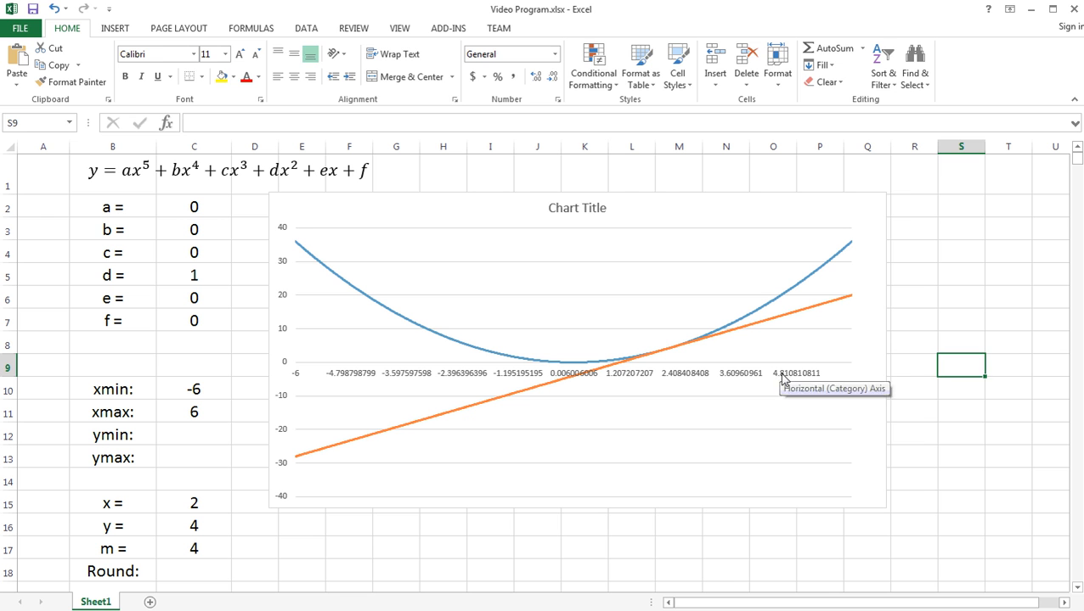
- Format the chart's horizontal axis labels as Number with 4 decimal places
left_click(779, 376)
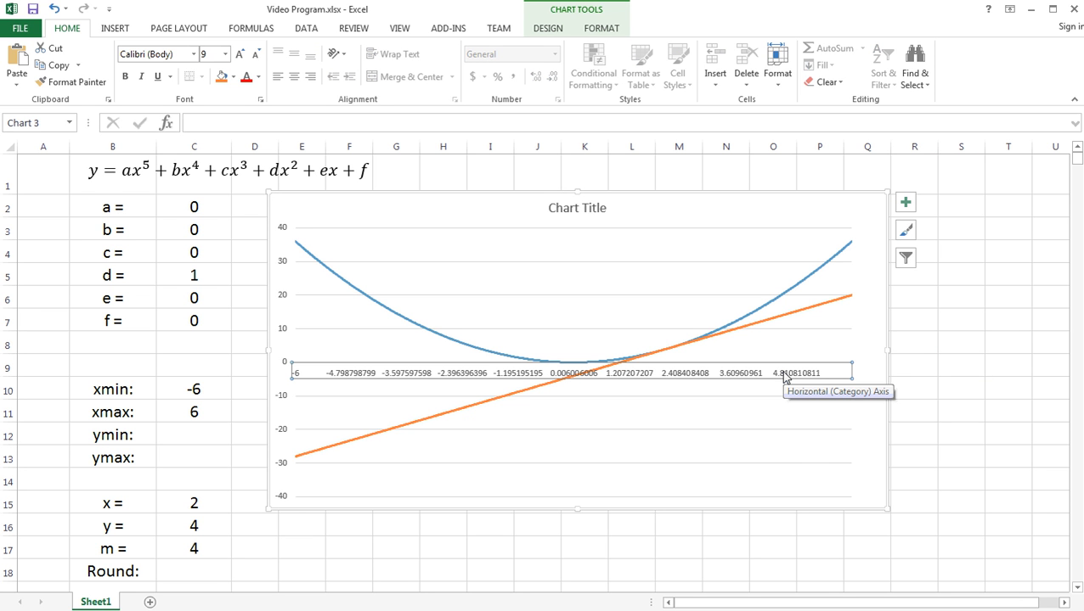
right_click(785, 377)
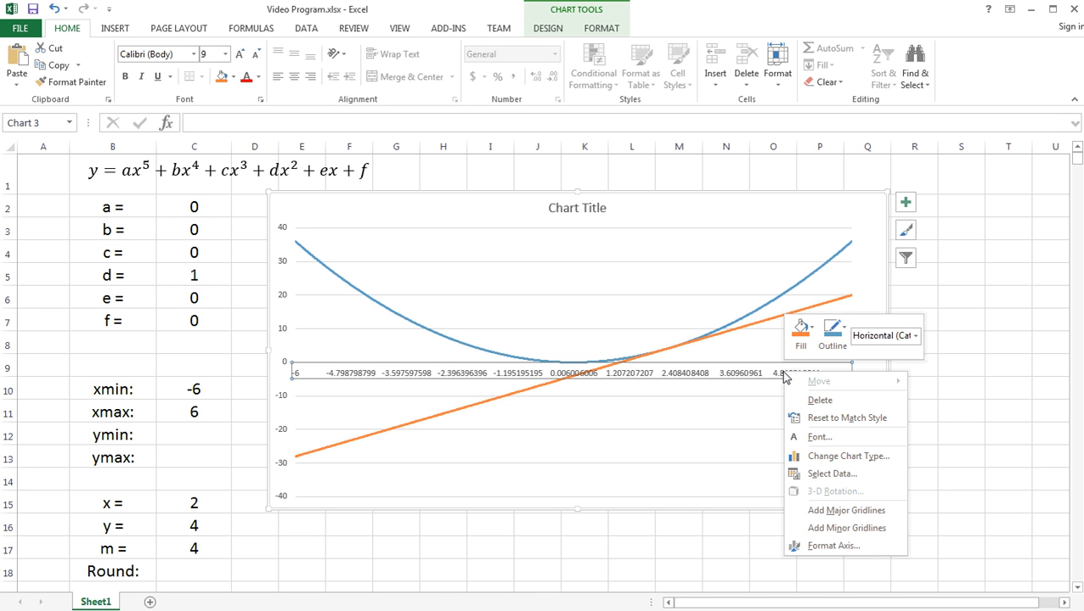
left_click(833, 546)
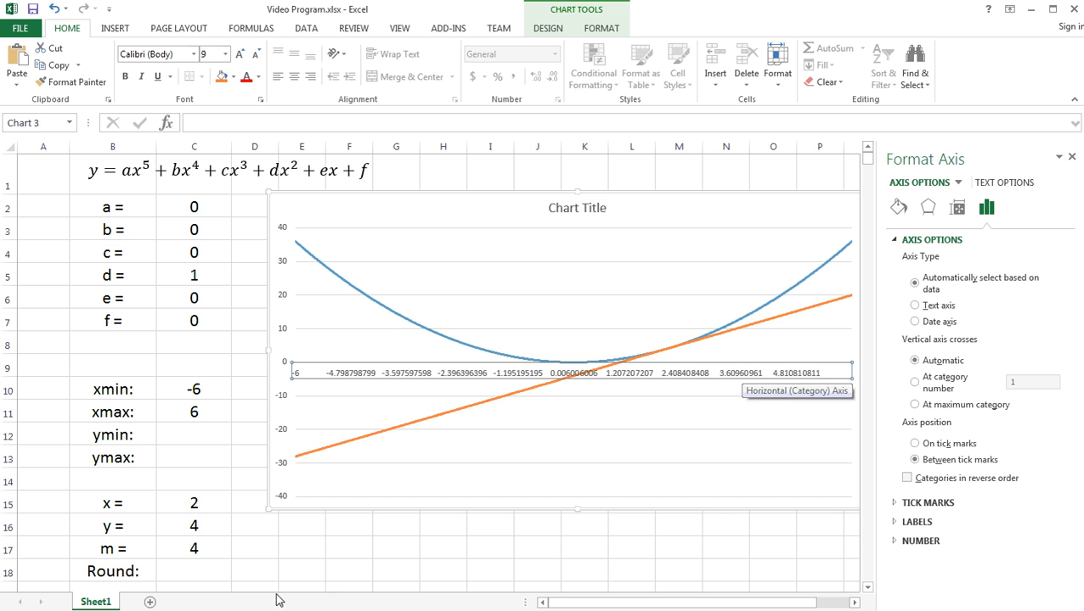
left_click(896, 541)
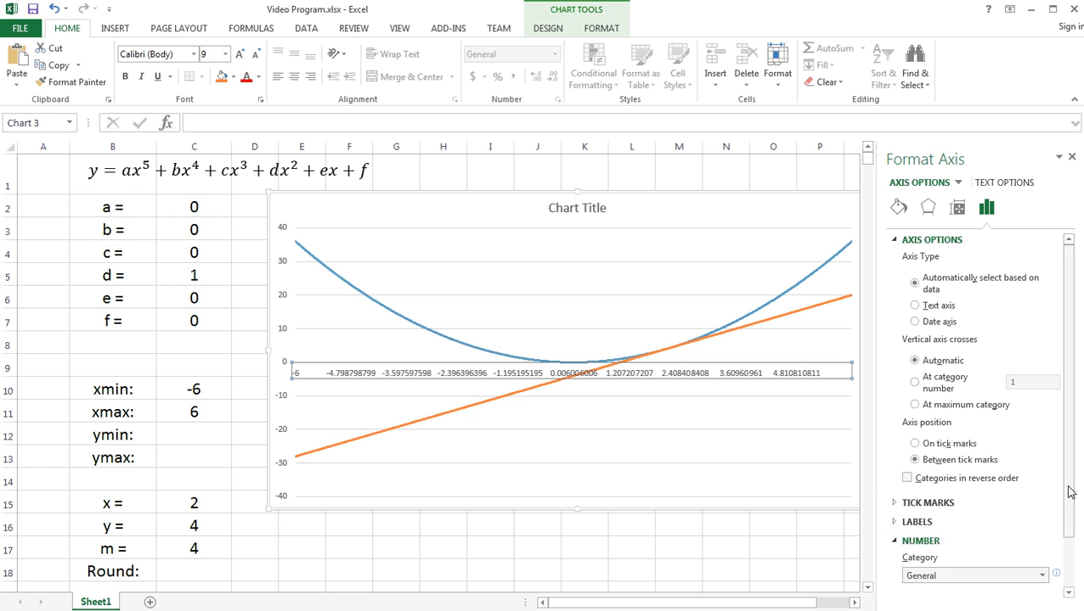
scroll(1069, 495, "down", 2)
left_click(1042, 515)
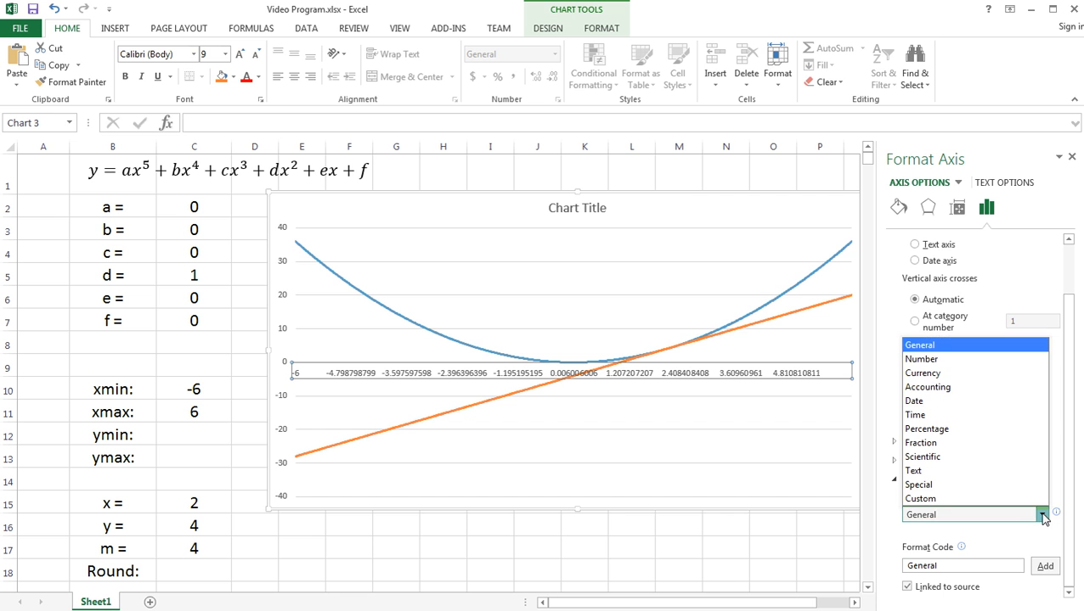
left_click(953, 360)
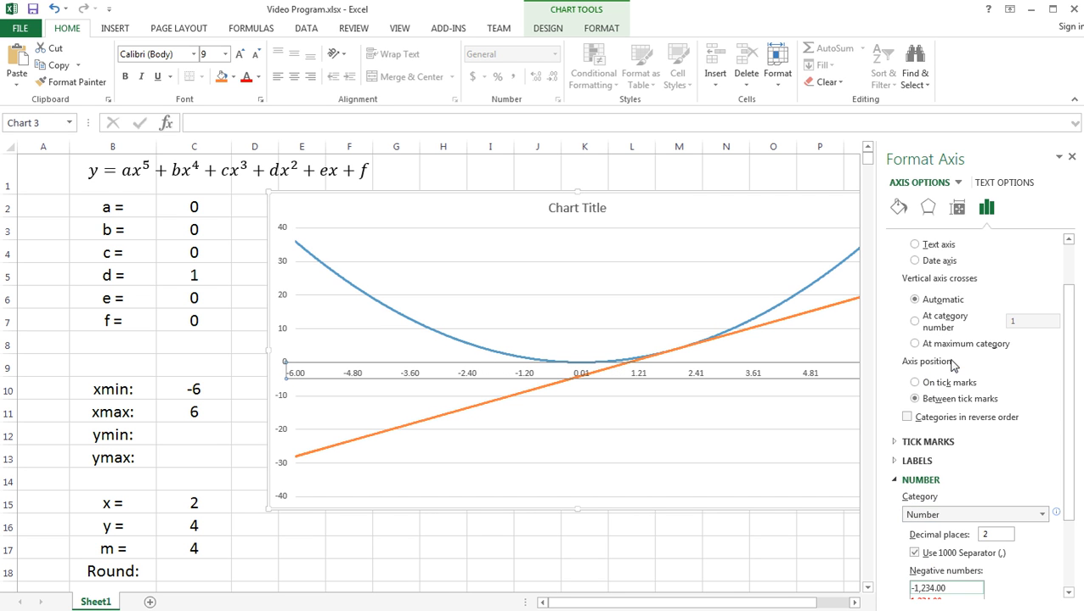
left_click_drag(1061, 493, 1079, 561)
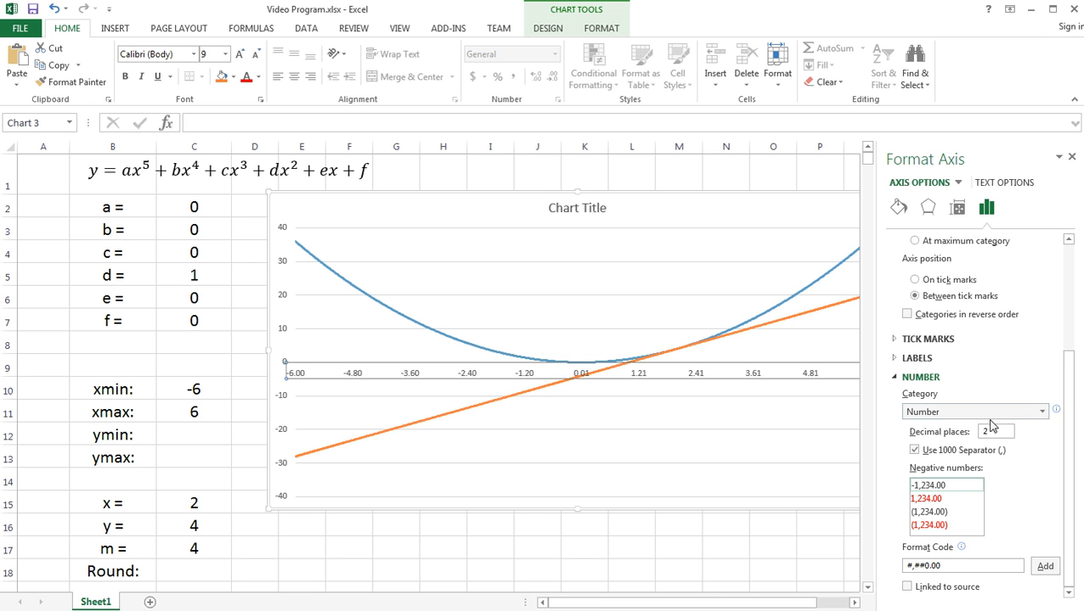
left_click_drag(998, 435, 979, 432)
type("4")
left_click(993, 359)
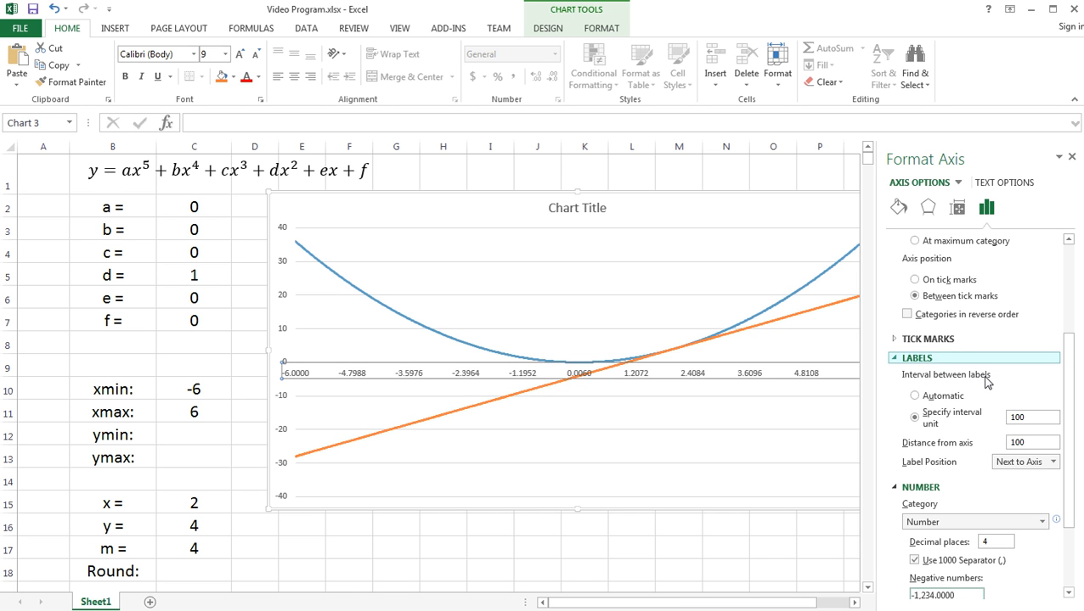
- Rotate the horizontal axis label text to a vertical direction at -90°
left_click(958, 210)
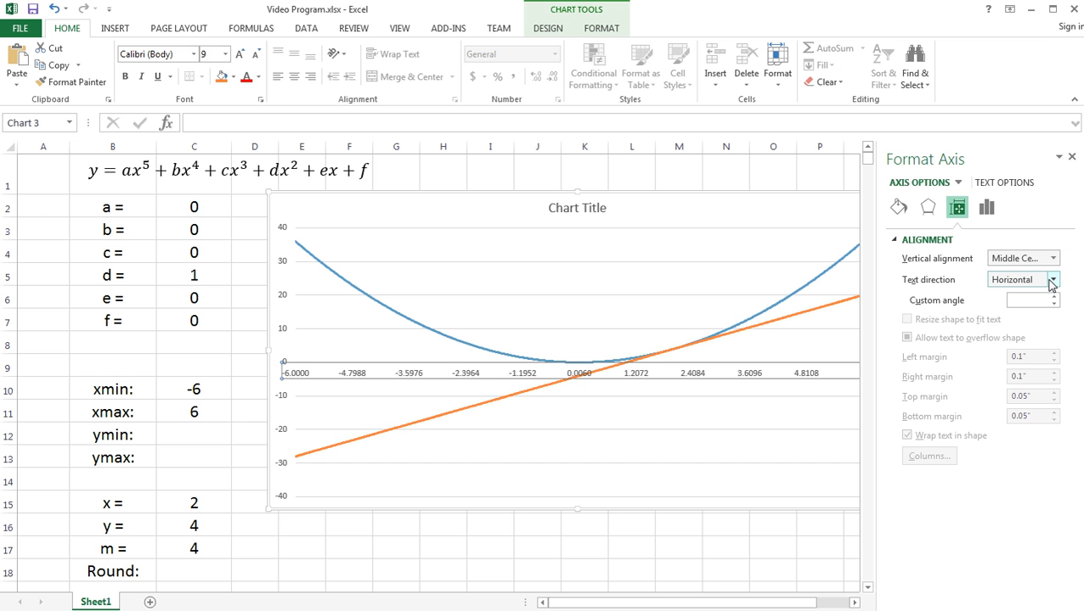
left_click(1054, 281)
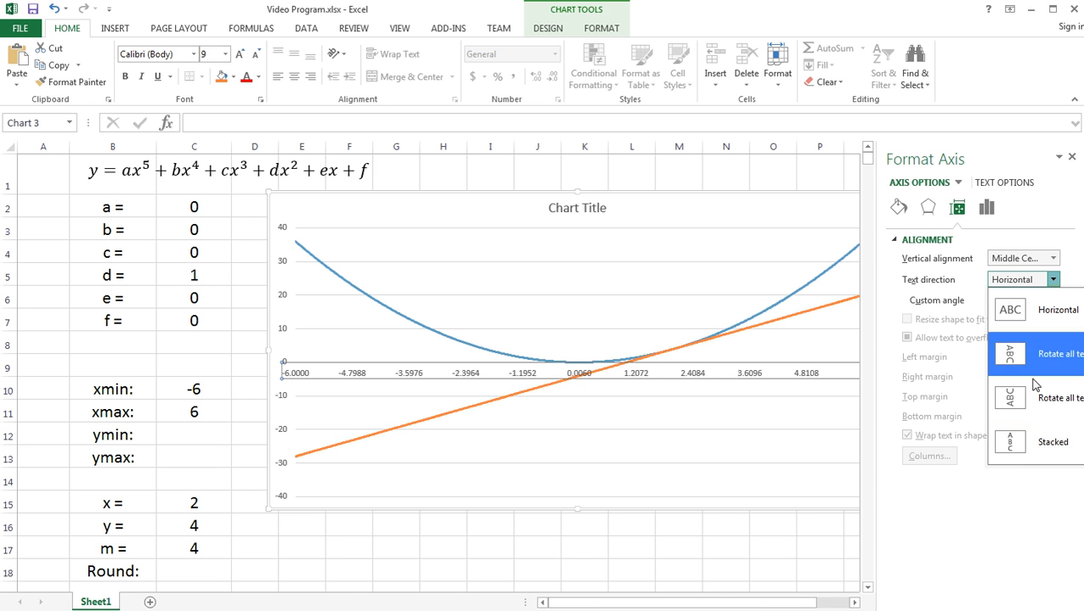
left_click(1010, 404)
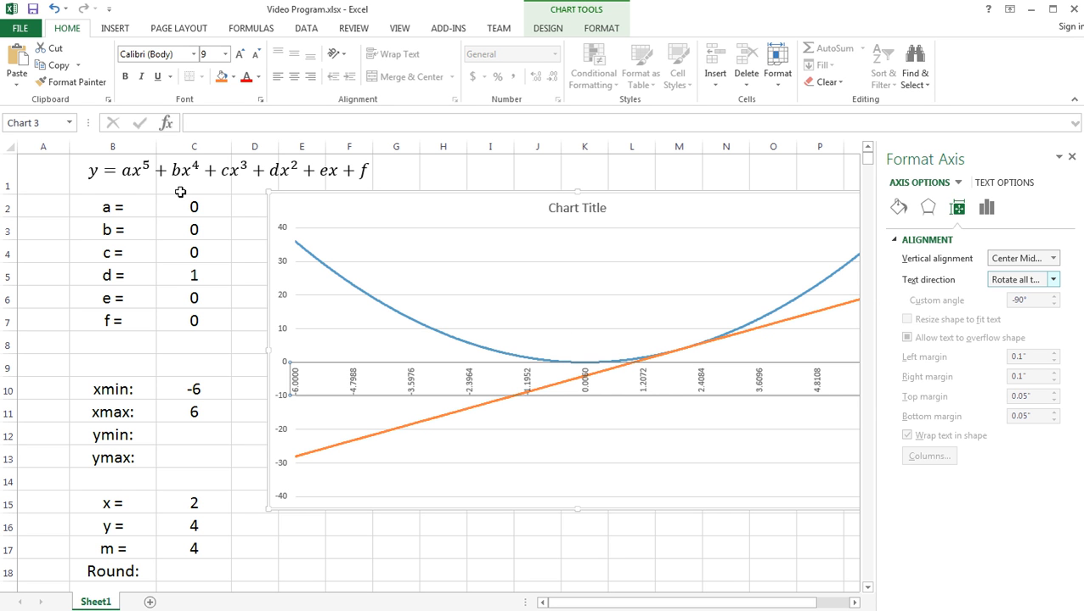
left_click(440, 174)
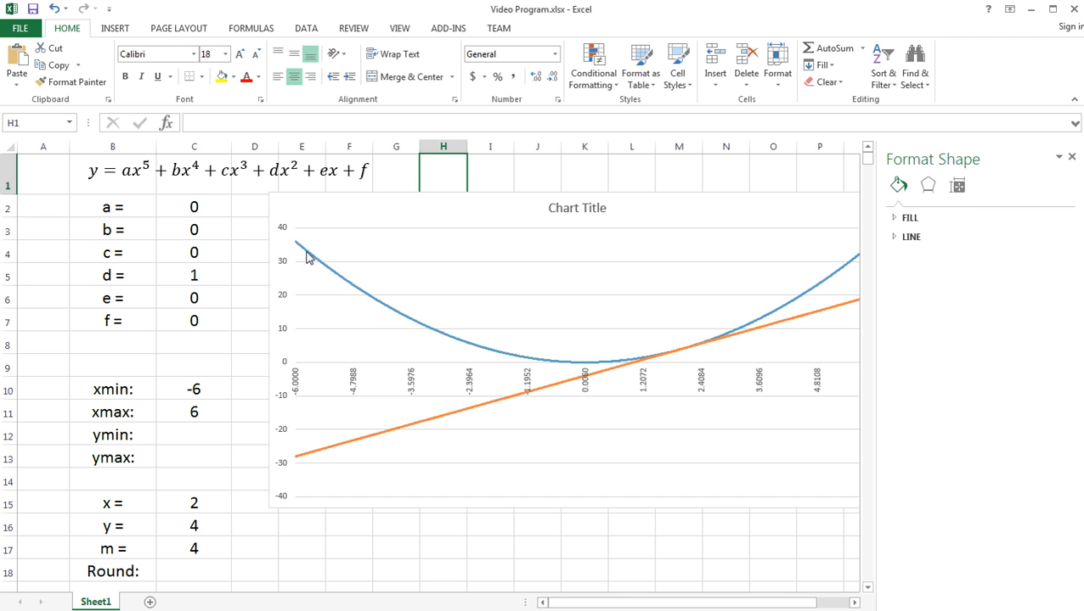
- Set the constant coefficient f in C7 to -9
left_click(195, 273)
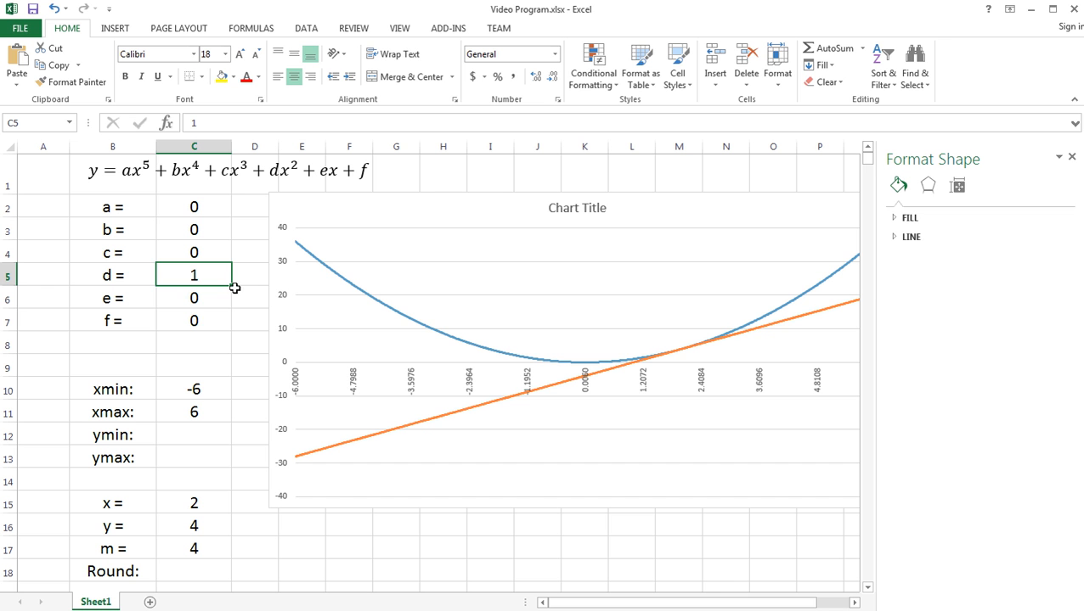
left_click(193, 321)
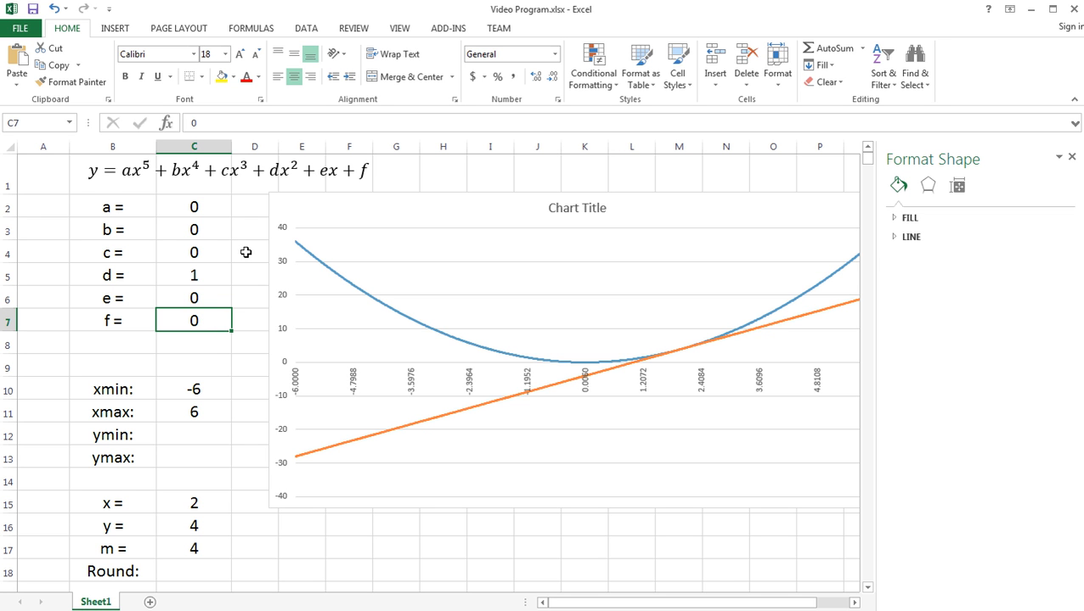
type("-")
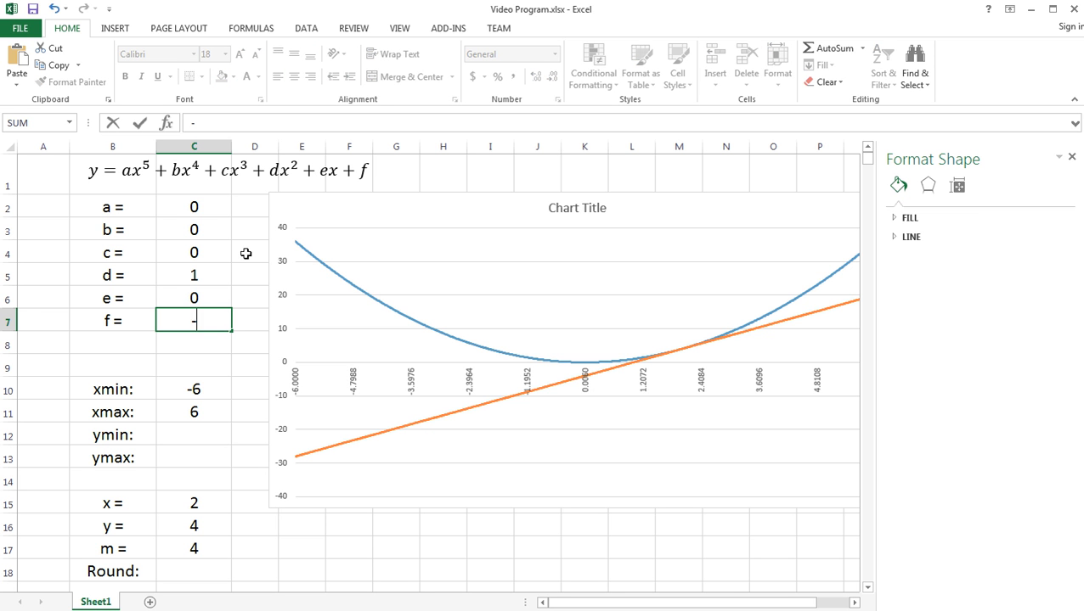
type("9")
key("Return")
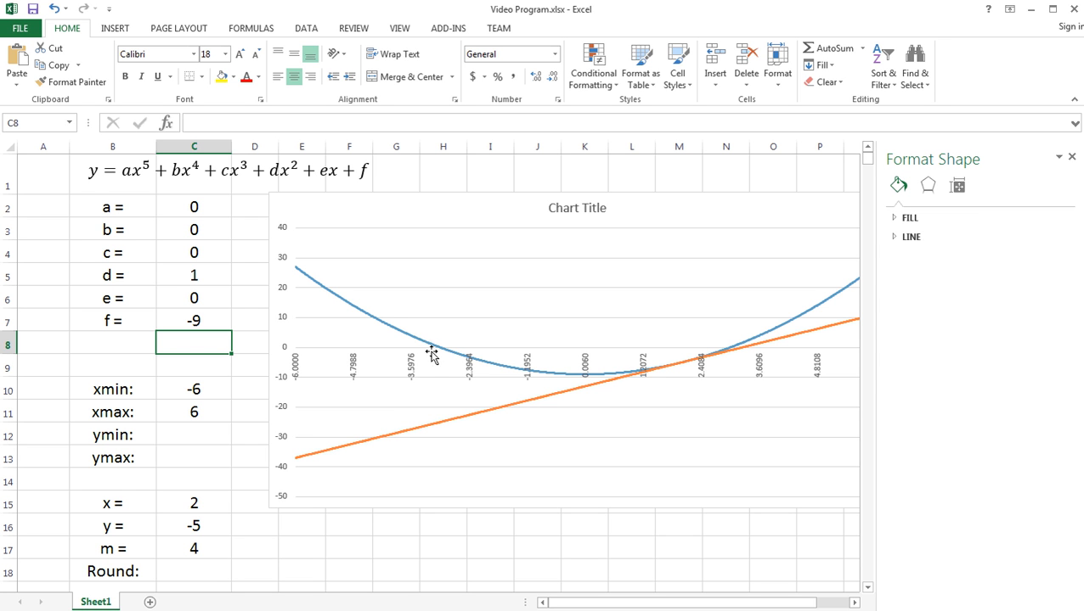
- Set the graph's xmin in C10 to 1
mouse_move(436, 353)
left_click(193, 390)
type("1")
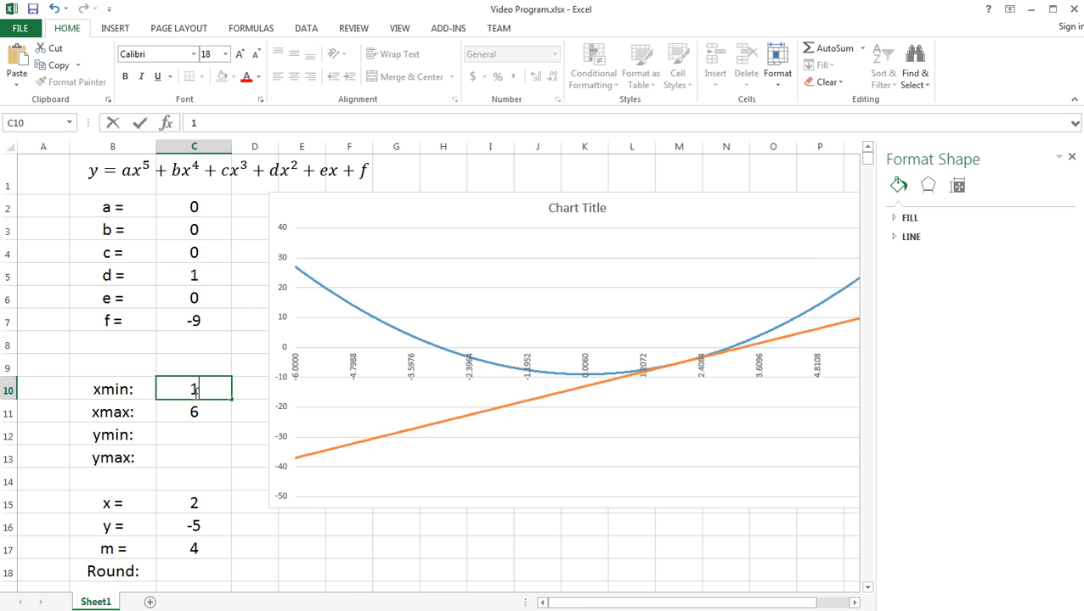
key("Return")
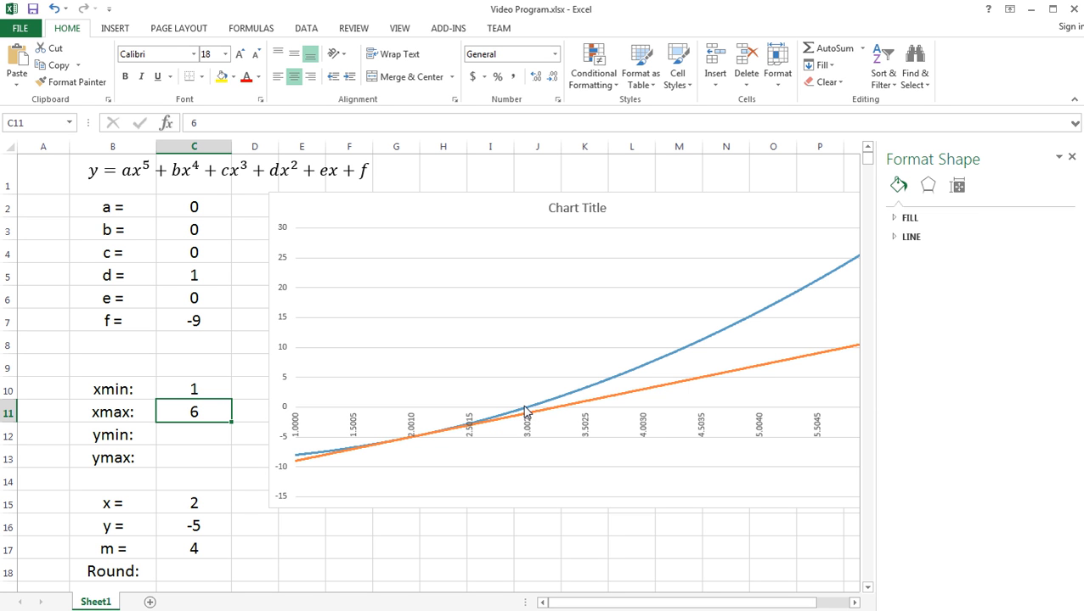
- Set xmin in C10 back to -6
left_click(204, 390)
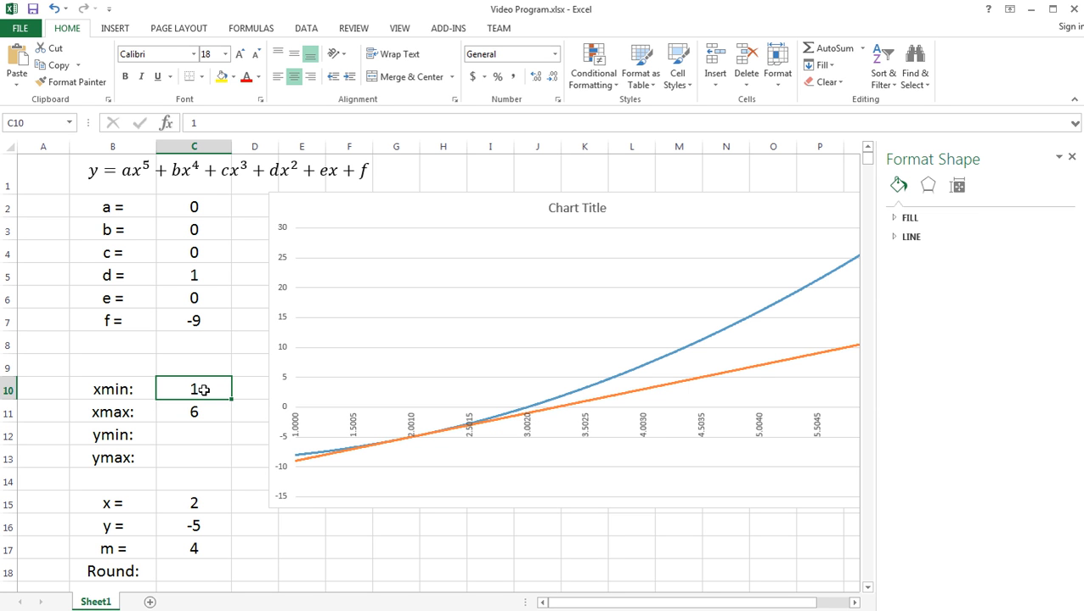
type("-6")
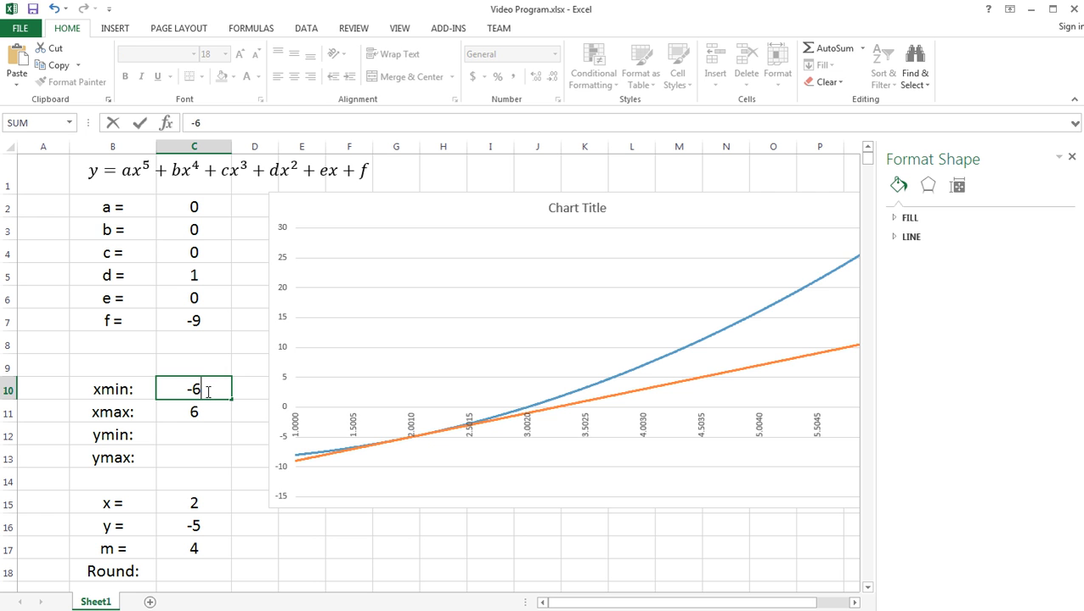
key("Return")
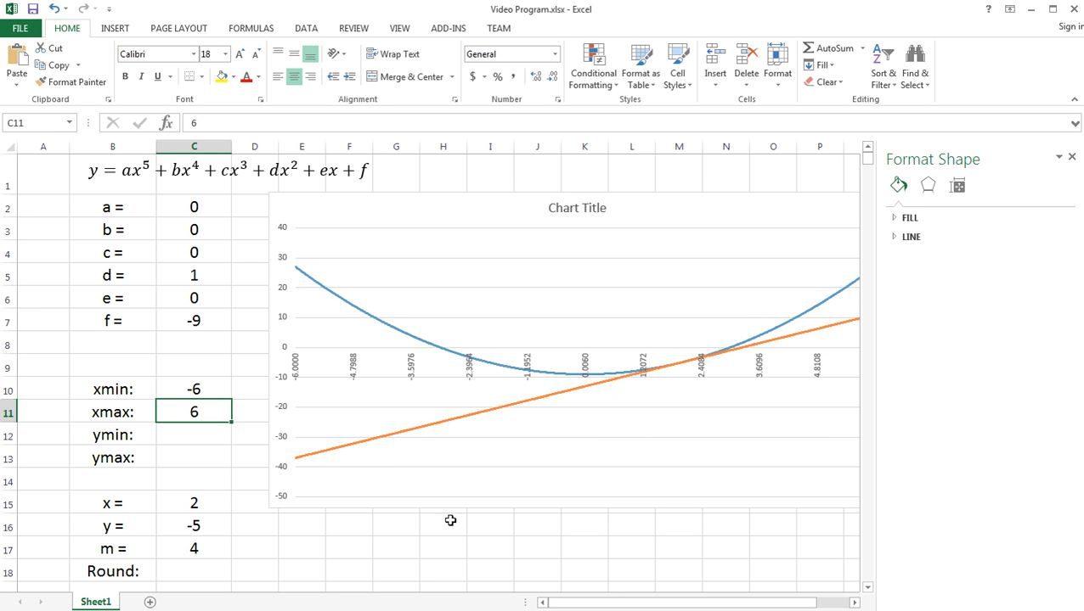
left_click(452, 542)
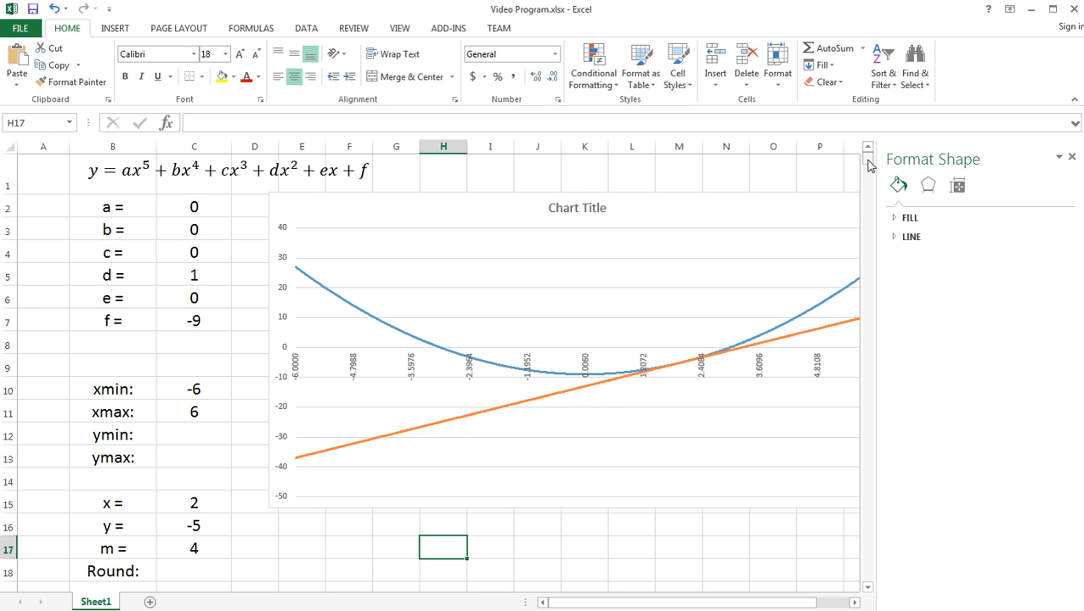
- Enter the column heading "Zero" in J100, in the header row of the x, y and Tang table
left_click_drag(868, 163, 866, 204)
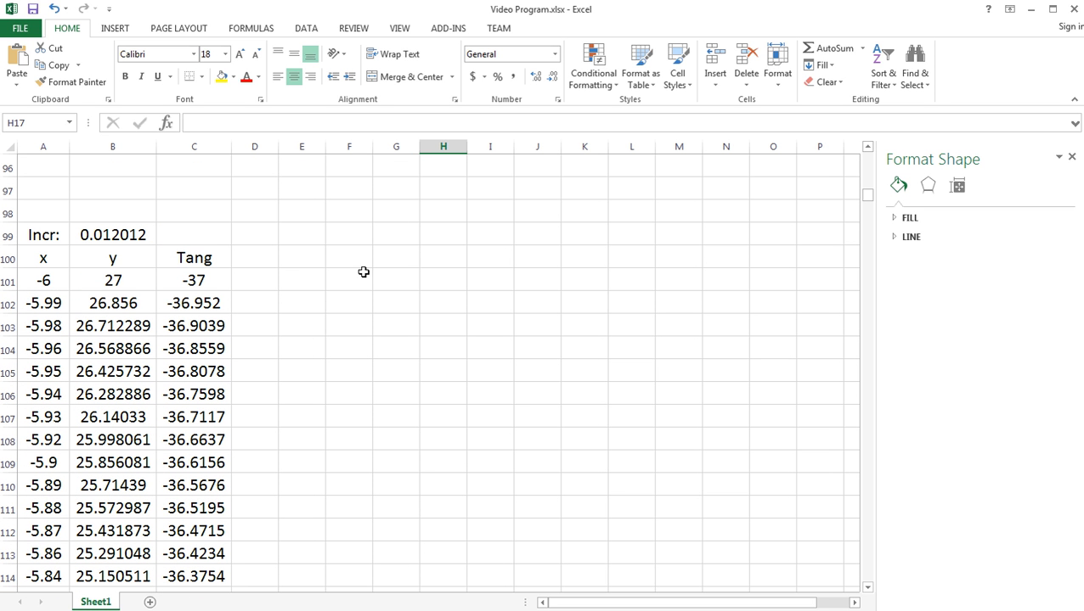
left_click(500, 263)
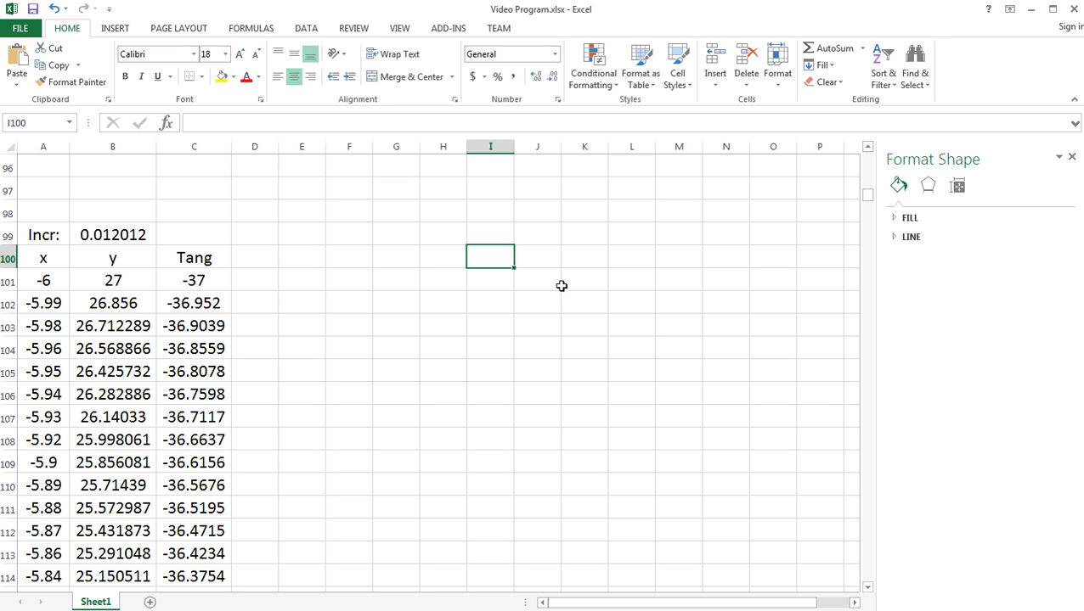
left_click(535, 258)
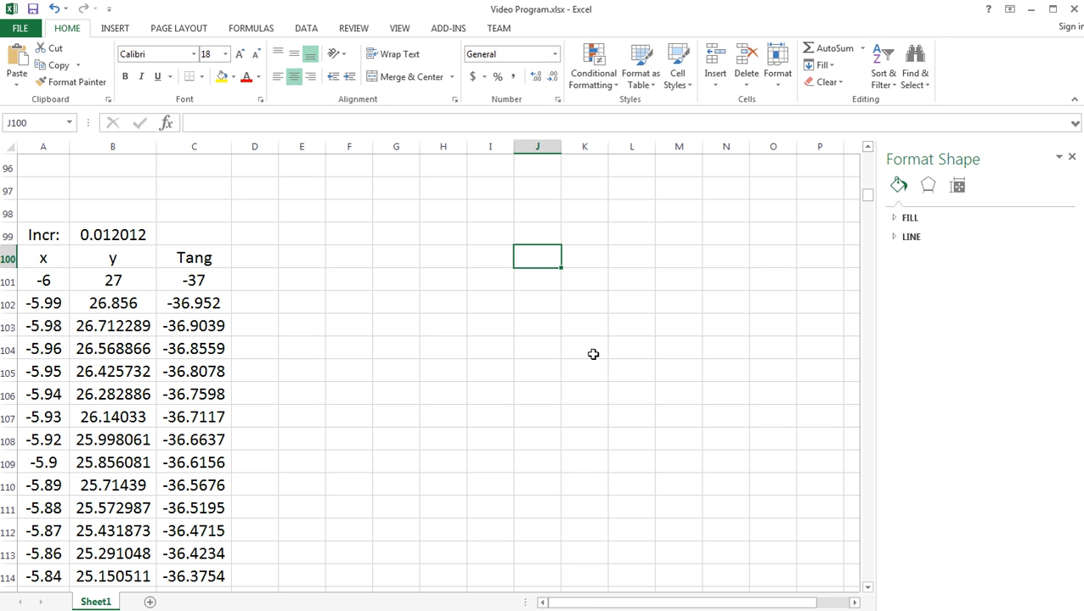
type("Zer")
key("BackSpace")
key("BackSpace")
key("BackSpace")
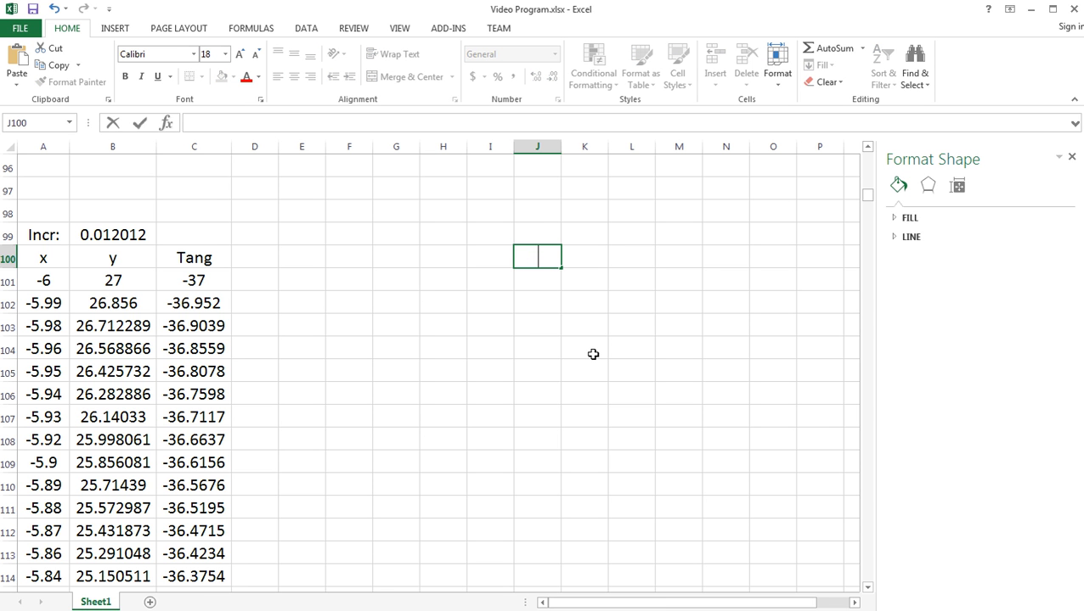
type("1st Zero")
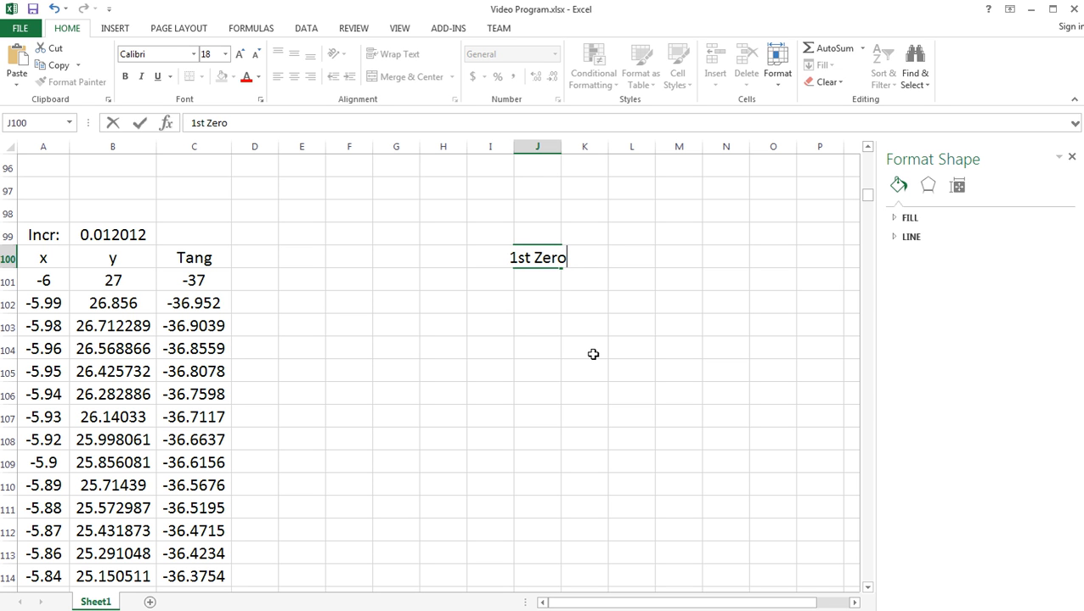
key("BackSpace")
key("BackSpace")
key("BackSpace")
key("BackSpace")
key("BackSpace")
key("BackSpace")
key("BackSpace")
key("BackSpace")
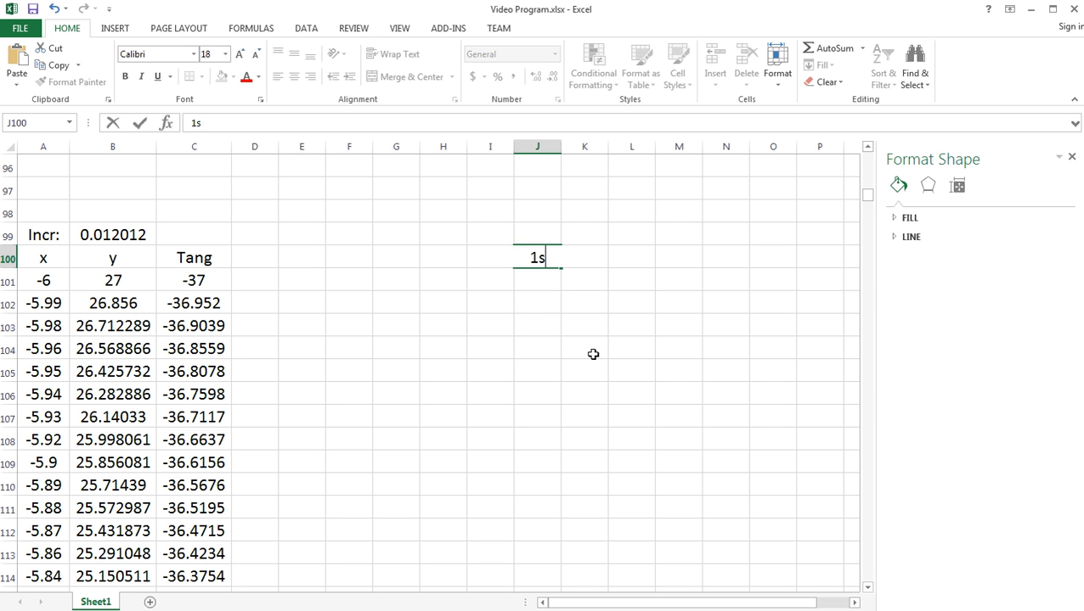
type("Zero")
key("Return")
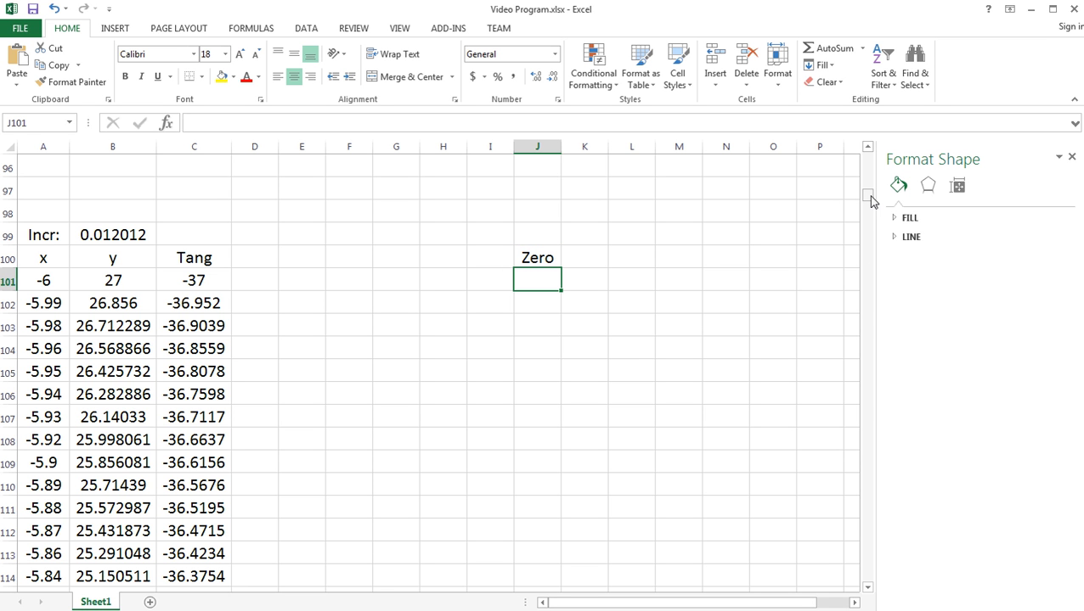
- Examine the y values down column B for a sign change and select the pair of cells B350:B351 around it
left_click(124, 304)
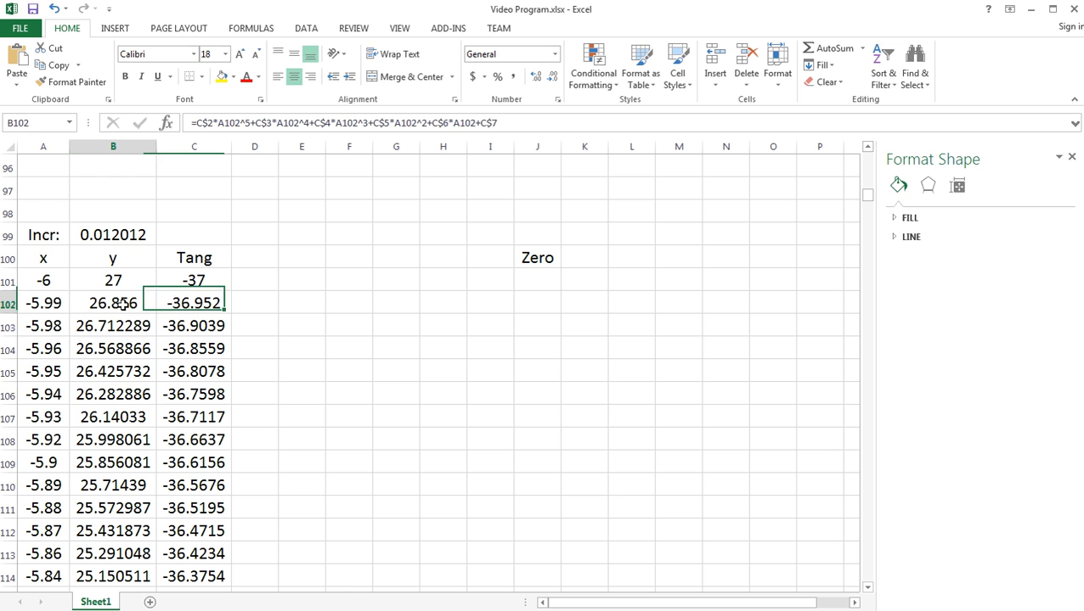
left_click_drag(124, 304, 108, 497)
left_click_drag(868, 197, 873, 291)
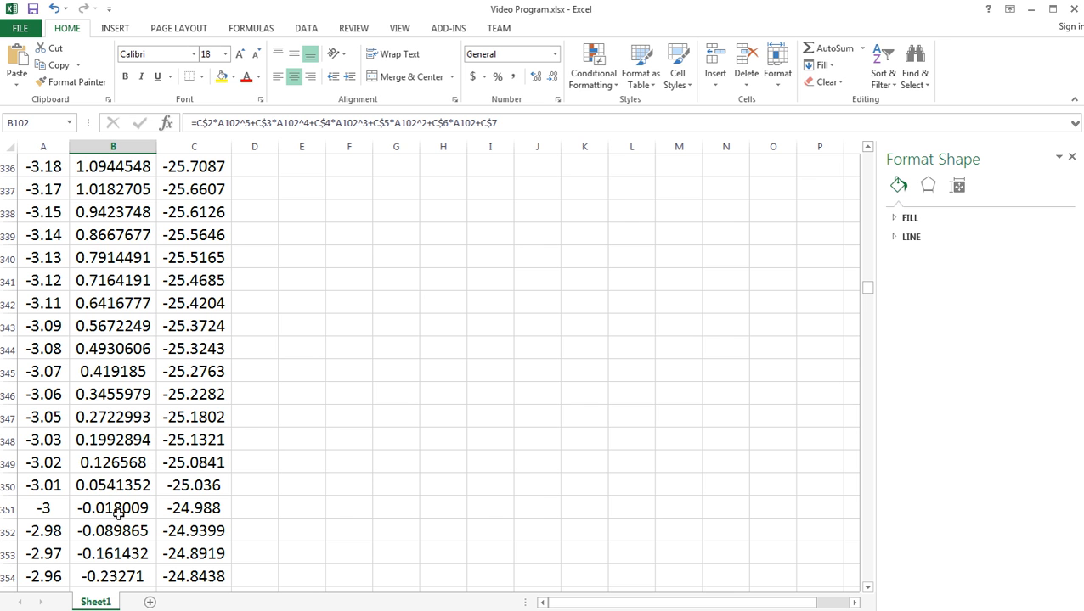
left_click(104, 485)
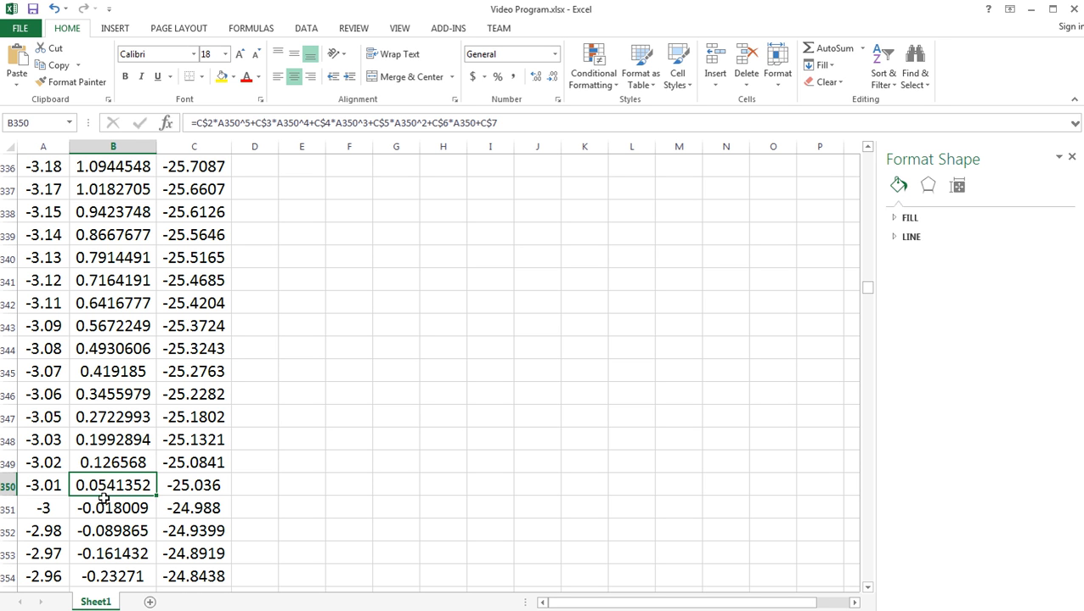
left_click_drag(103, 499, 100, 508)
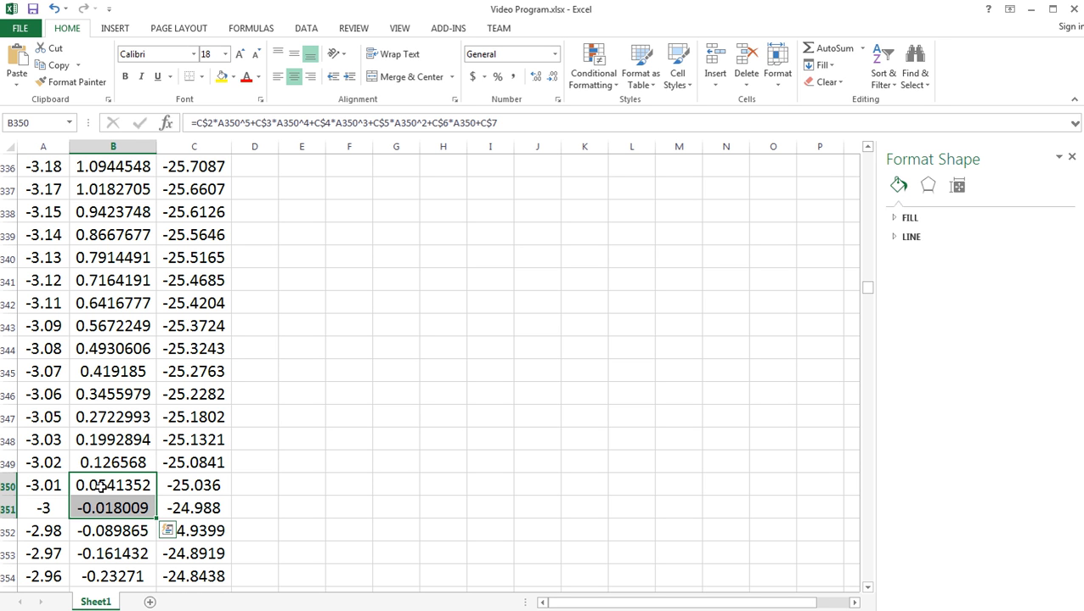
- Widen column A to fit its x values with more decimals, and reselect the y values B350:B351
left_click_drag(68, 149, 85, 149)
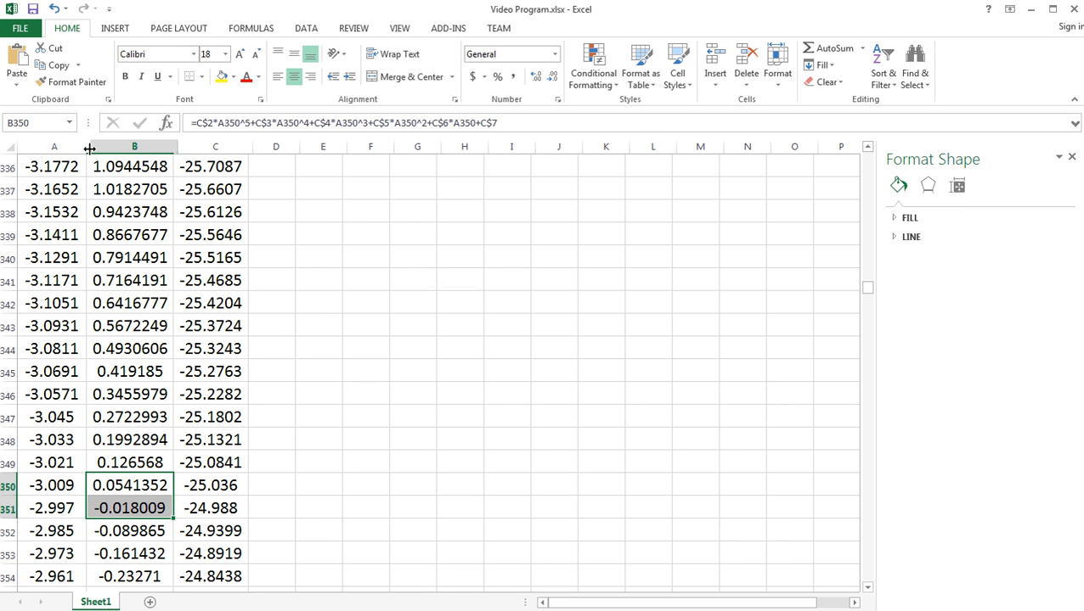
double_click(85, 149)
left_click_drag(134, 485, 136, 511)
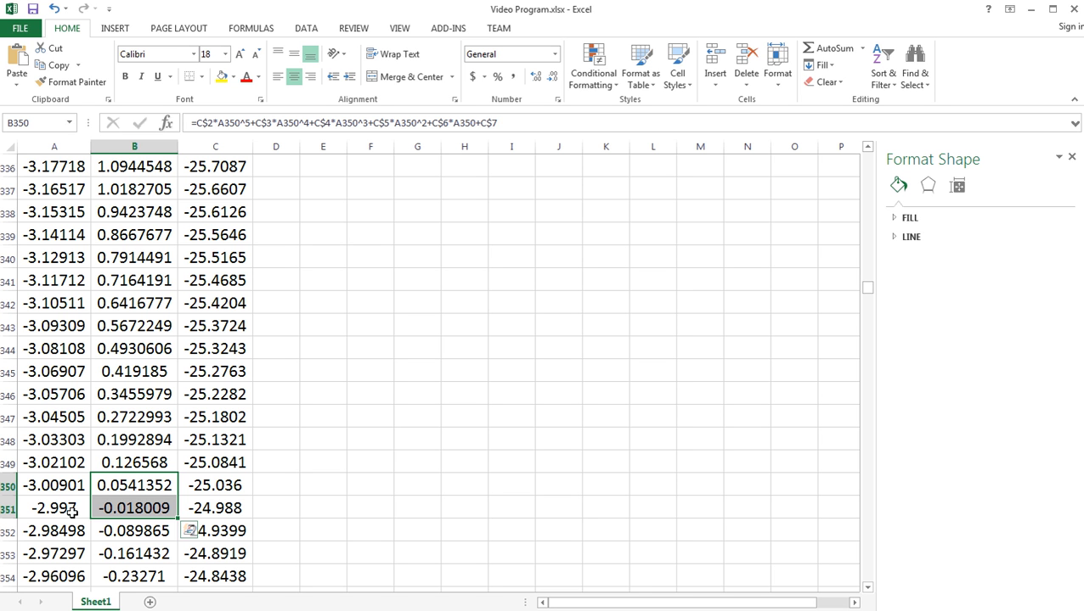
- Compare the adjacent y values in B350 and B351 to examine the sign change between them
left_click(117, 486)
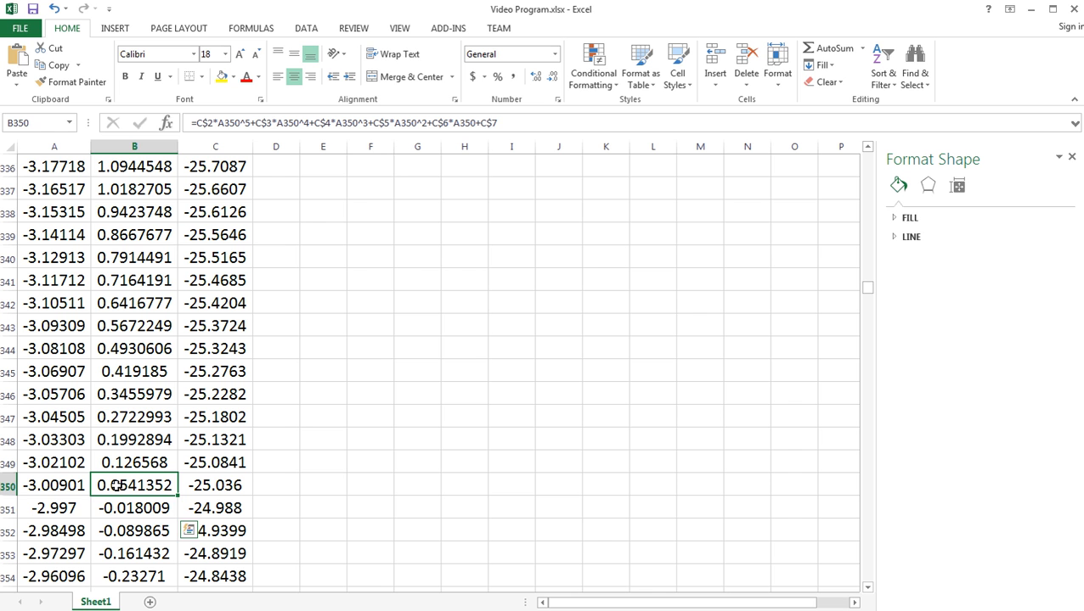
left_click_drag(116, 485, 112, 505)
left_click(115, 482)
left_click_drag(116, 497, 116, 508)
left_click(119, 484)
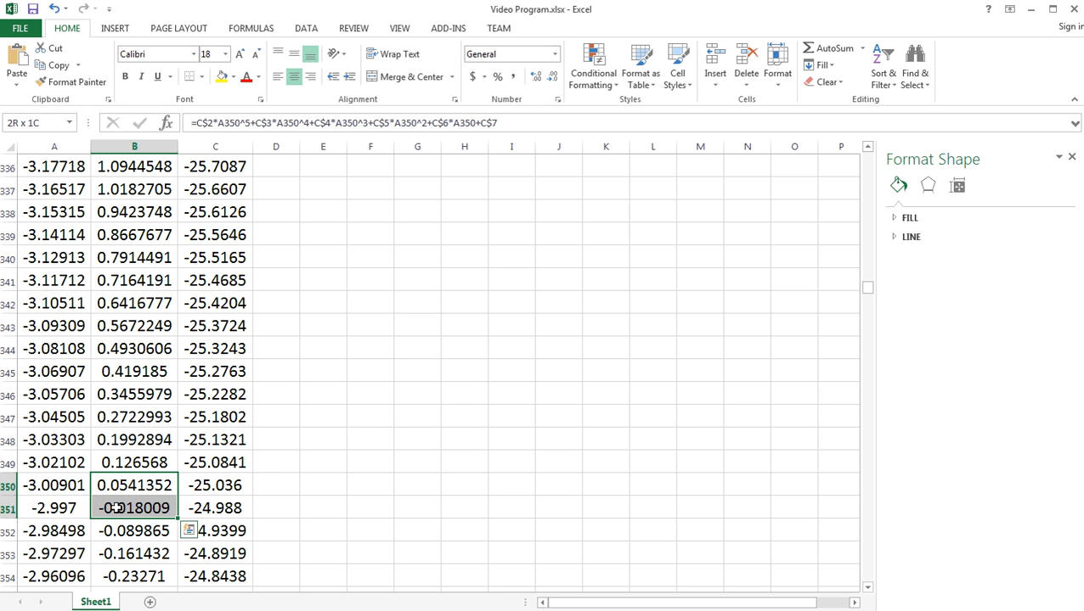
left_click(120, 485)
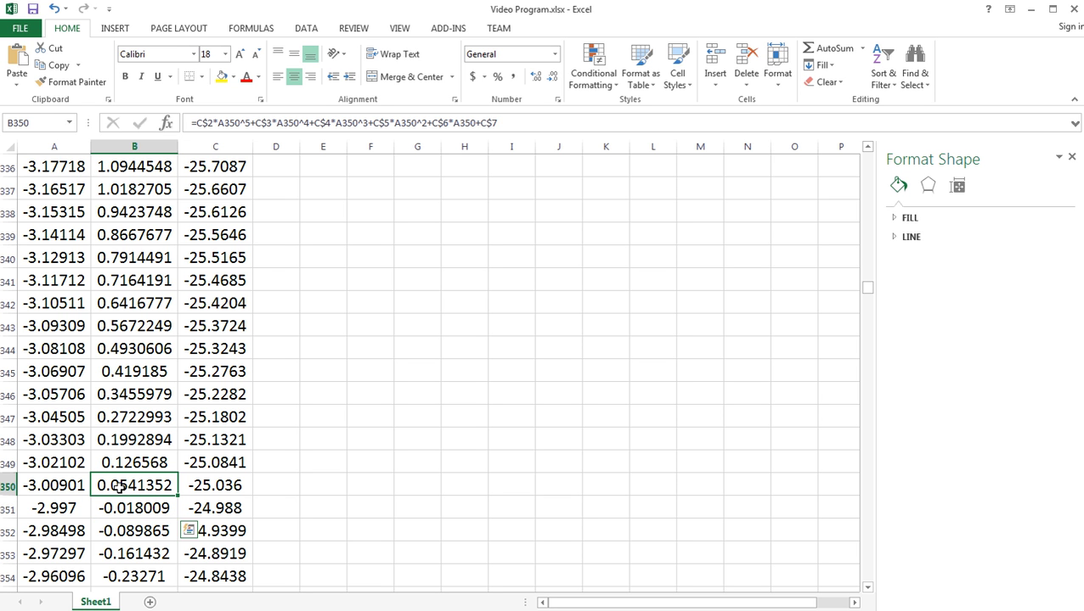
left_click_drag(119, 485, 121, 507)
left_click(119, 484)
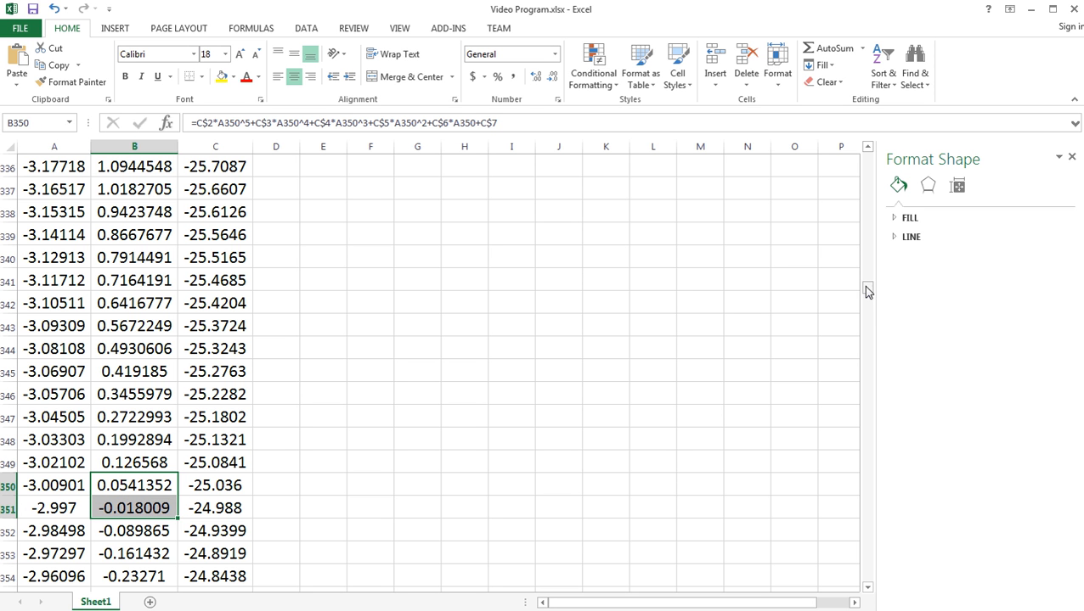
- Start an IF formula in J101, under the Zero heading, with the logical test B101*B102>0
left_click_drag(867, 292, 883, 200)
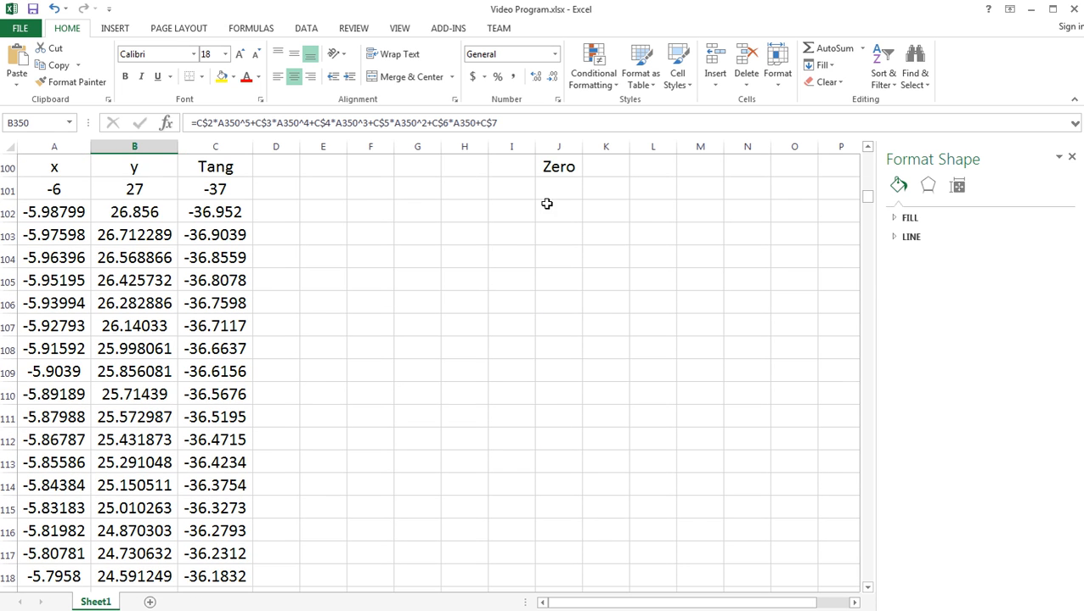
left_click(556, 195)
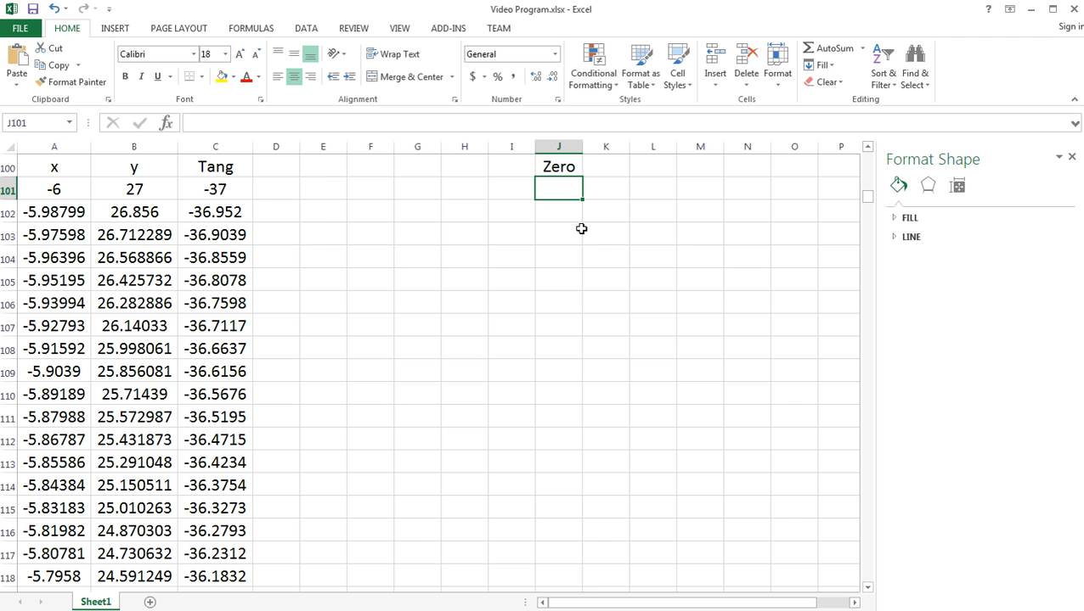
type("=if(")
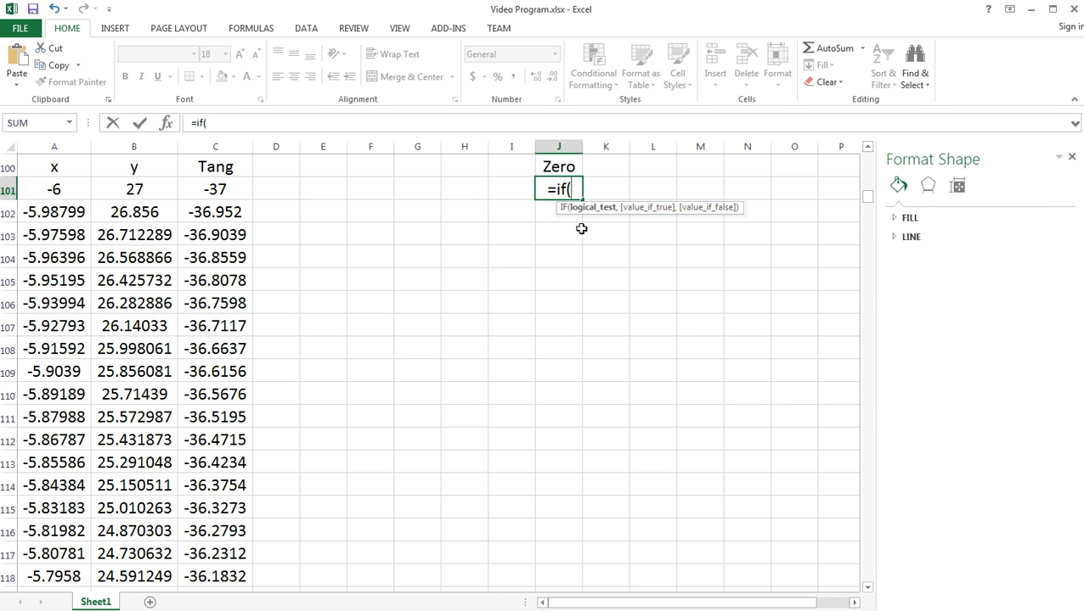
left_click(134, 190)
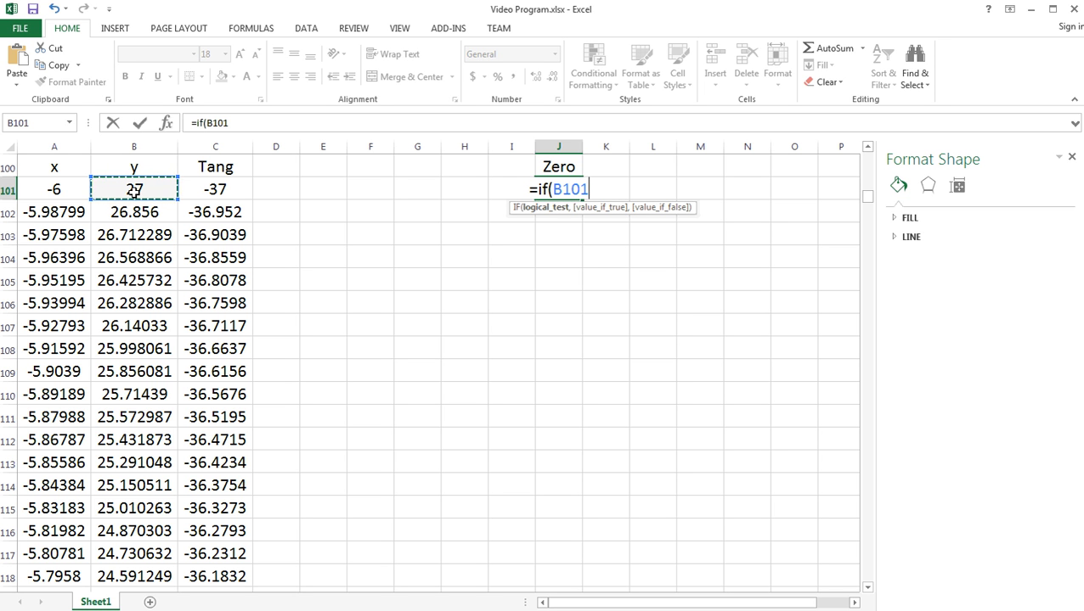
type("*")
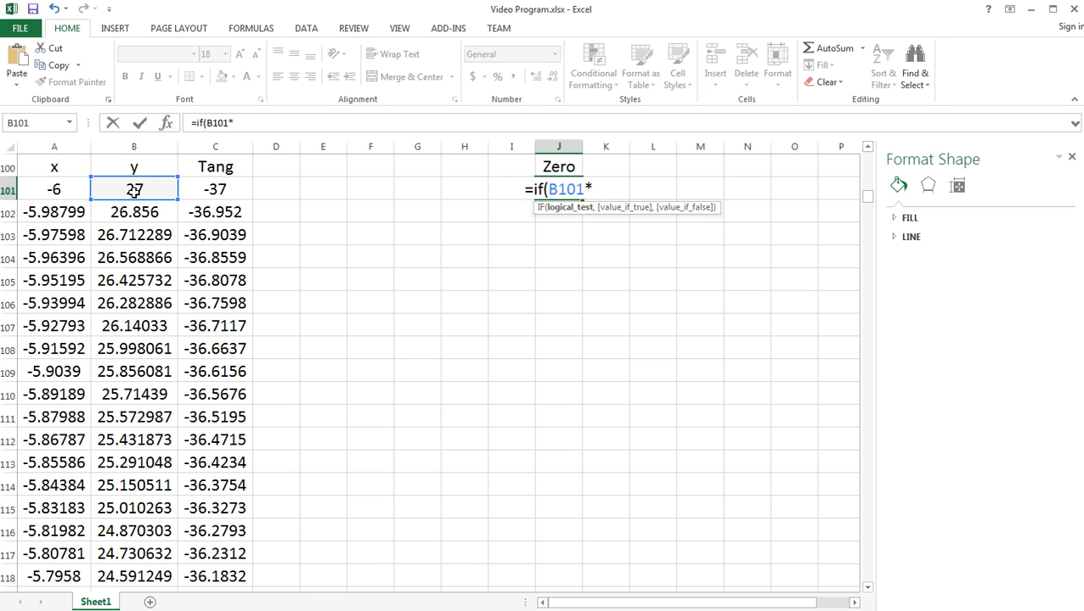
left_click(128, 214)
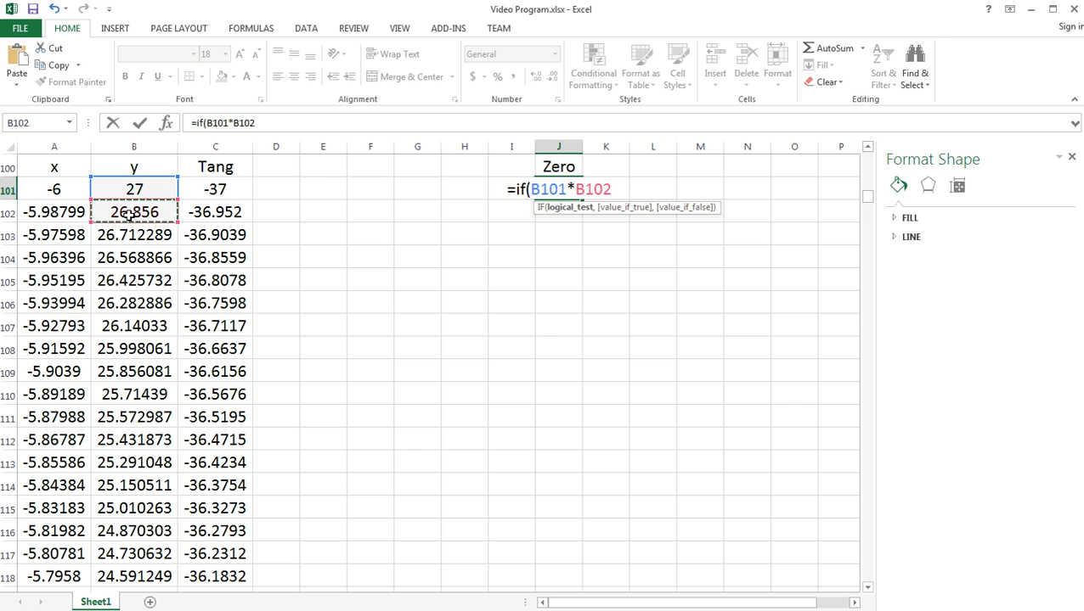
type(">")
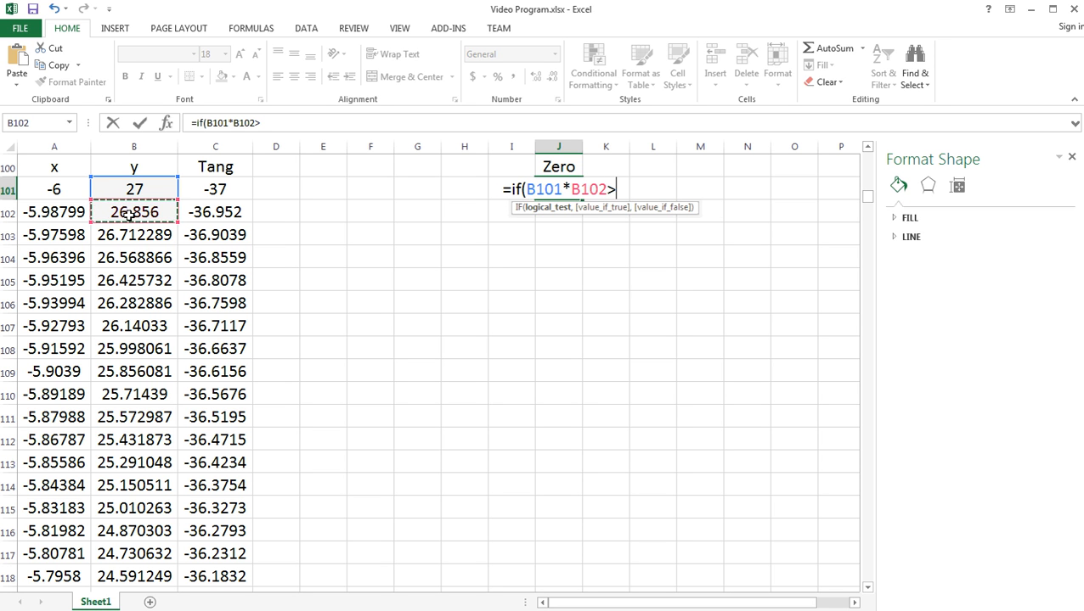
type("0")
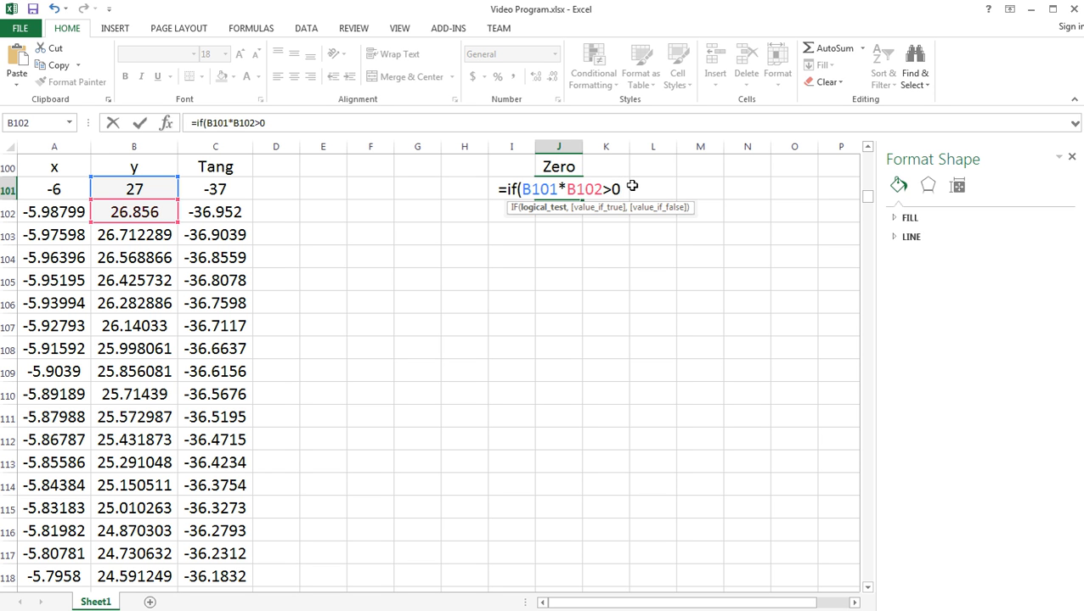
- Complete the J101 formula as =IF(B101*B102>0,"",1), returning blank when true and 1 when false
type(",\"\"")
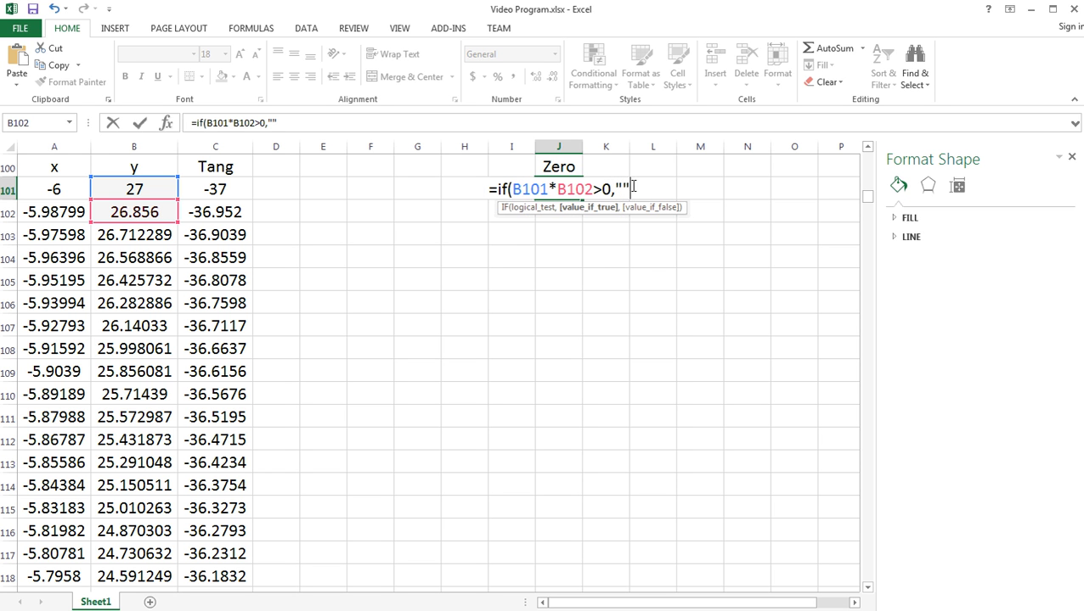
type(",")
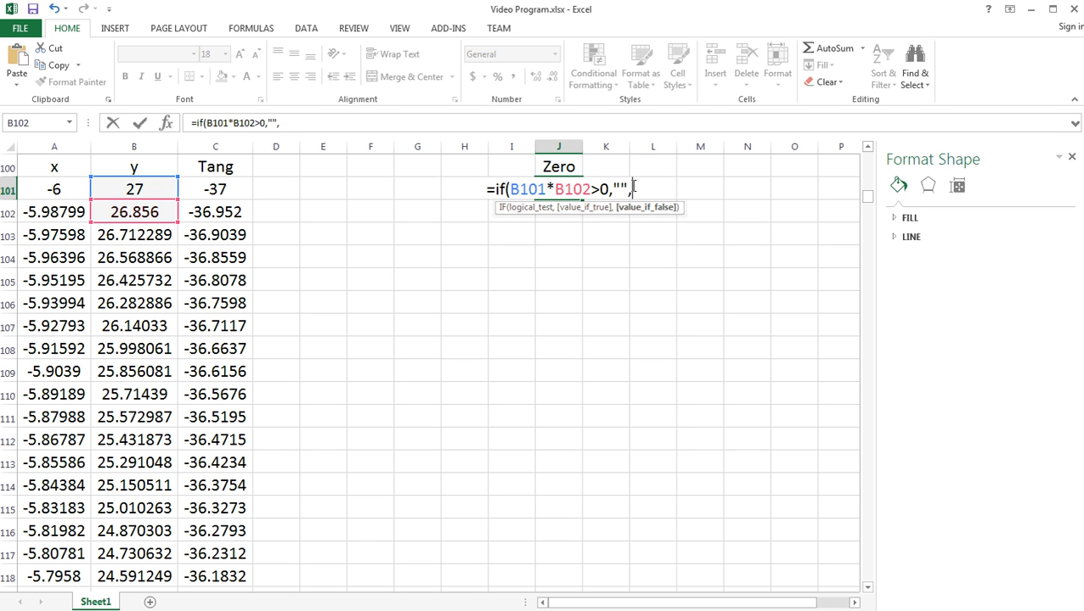
type("1)")
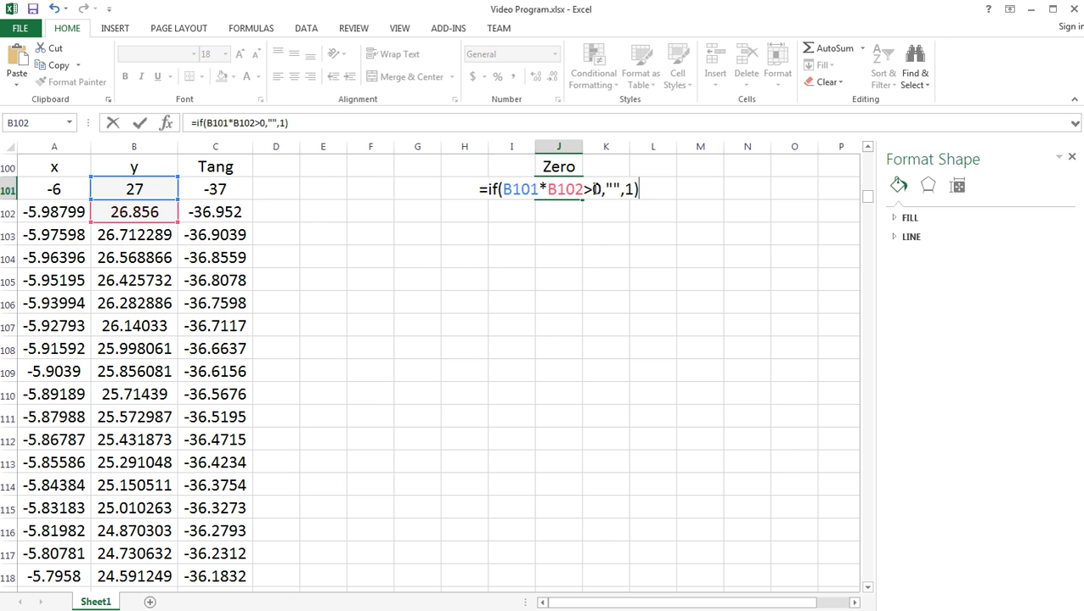
left_click_drag(586, 188, 501, 188)
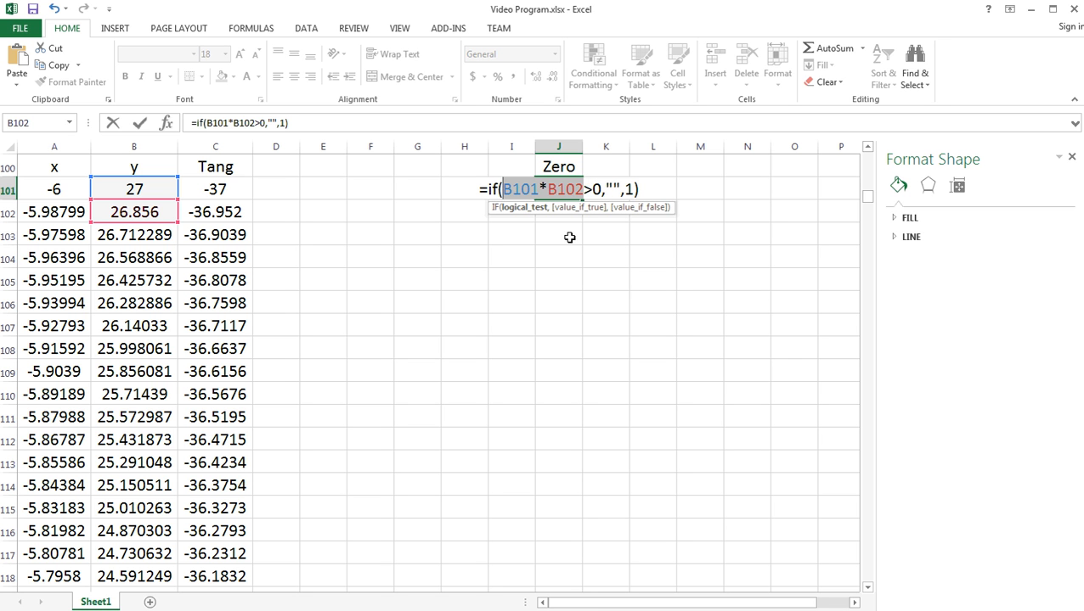
key("Return")
- Fill the J101 formula down to J104 and check the cell references in J104
left_click(573, 192)
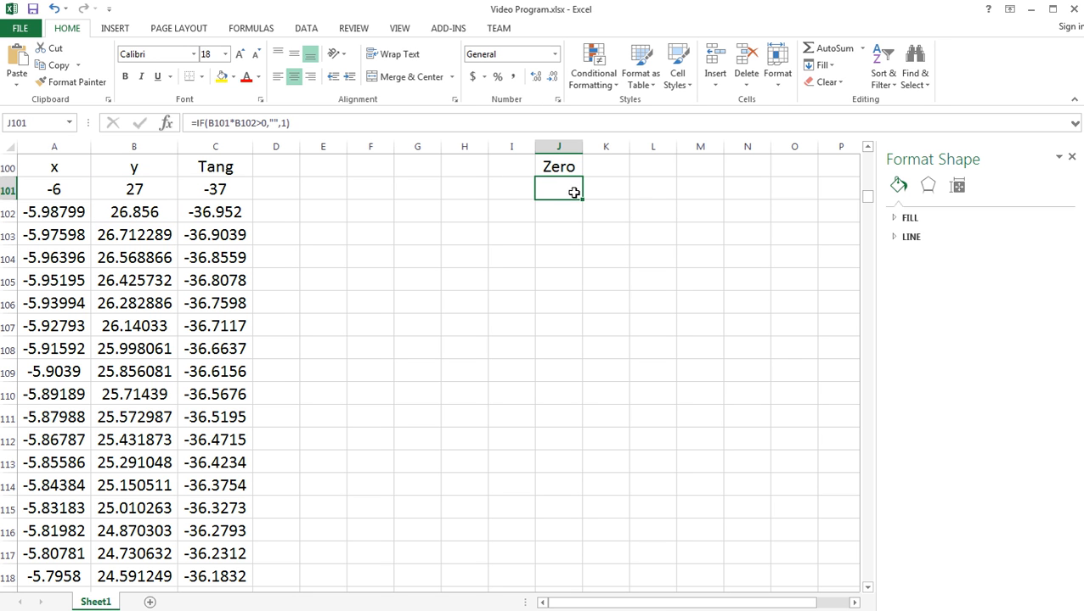
left_click_drag(582, 200, 573, 261)
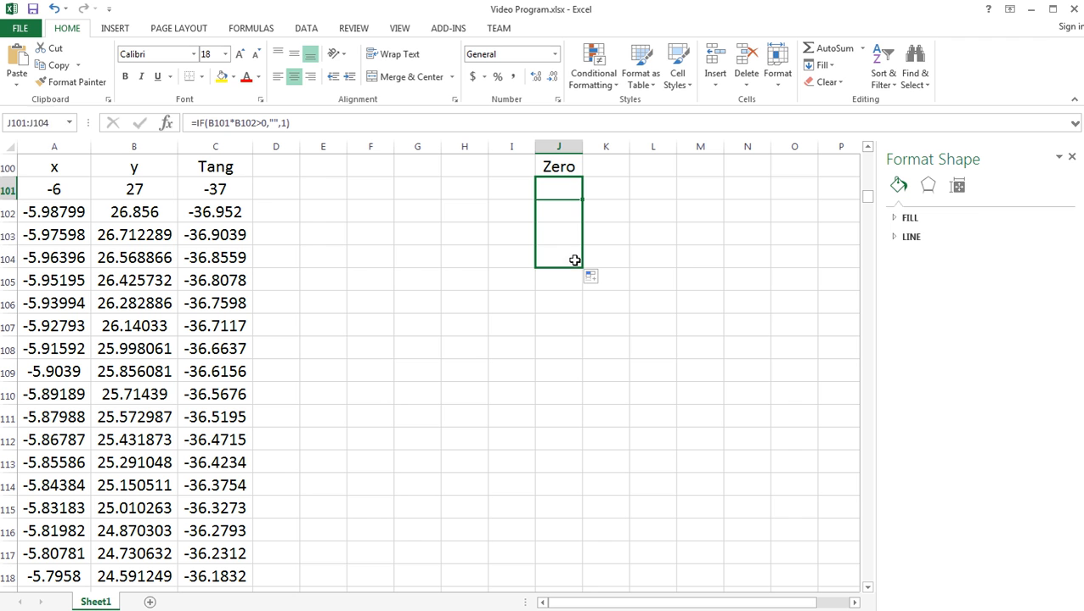
double_click(562, 257)
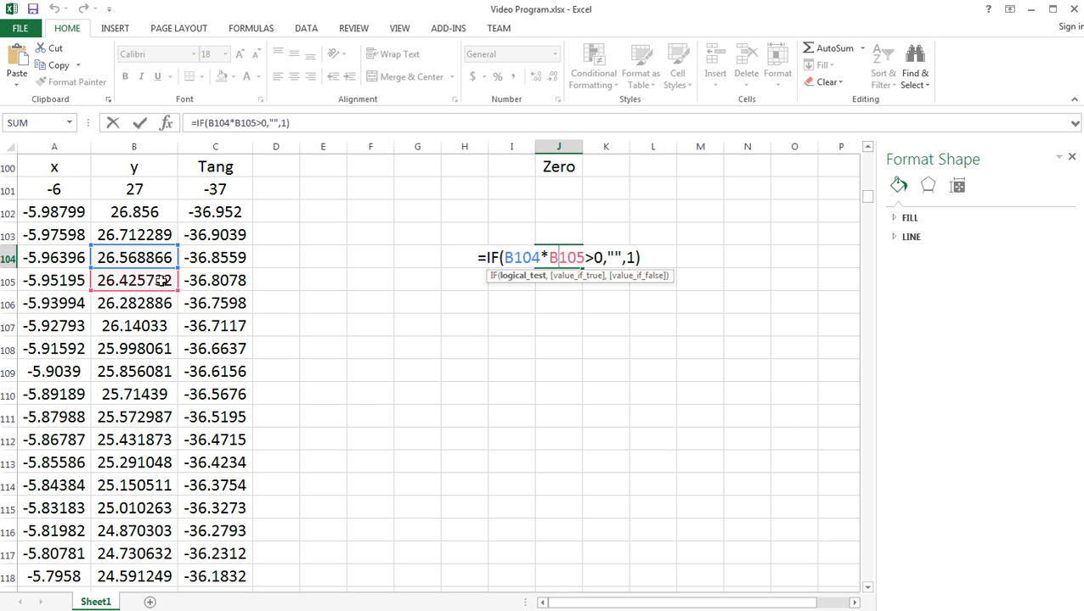
key("Return")
- Fill the Zero formula from J104 down column J to J1100, the last row of the table
left_click(559, 254)
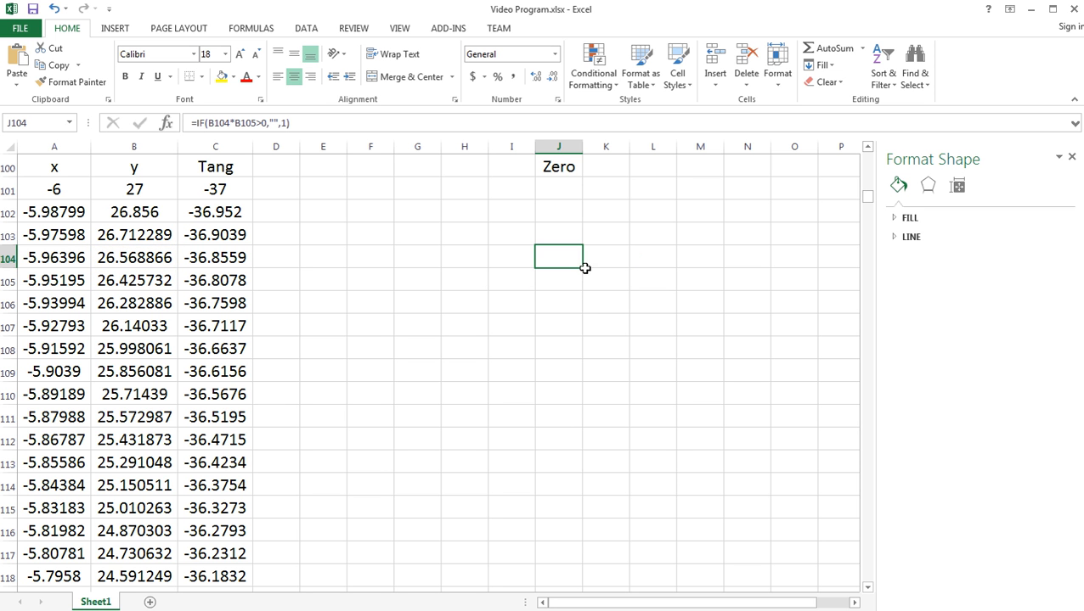
mouse_move(584, 268)
left_mouse_down()
mouse_move(597, 520)
mouse_move(597, 588)
mouse_move(582, 519)
mouse_move(584, 589)
mouse_move(586, 450)
left_mouse_up()
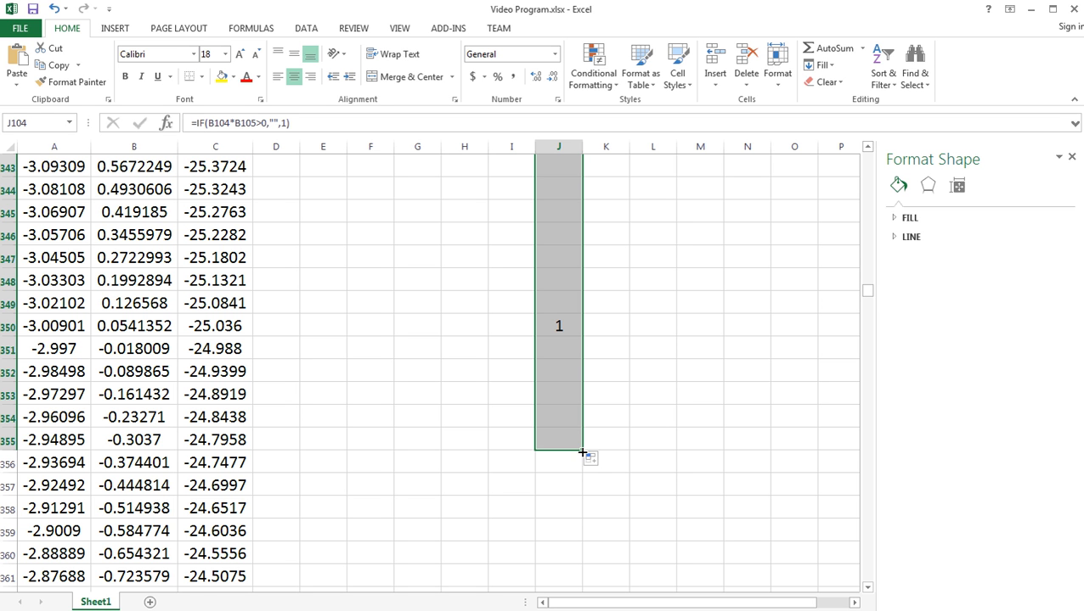
left_click_drag(583, 453, 579, 593)
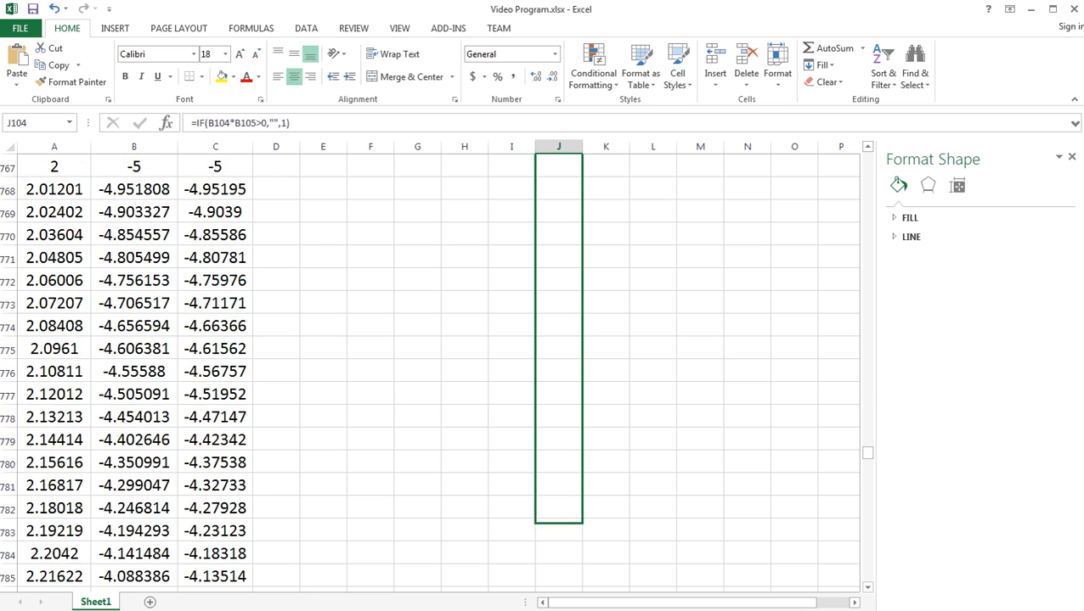
mouse_move(581, 523)
left_mouse_down()
mouse_move(581, 466)
mouse_move(581, 541)
mouse_move(581, 449)
mouse_move(584, 566)
mouse_move(583, 517)
mouse_move(580, 540)
left_mouse_up()
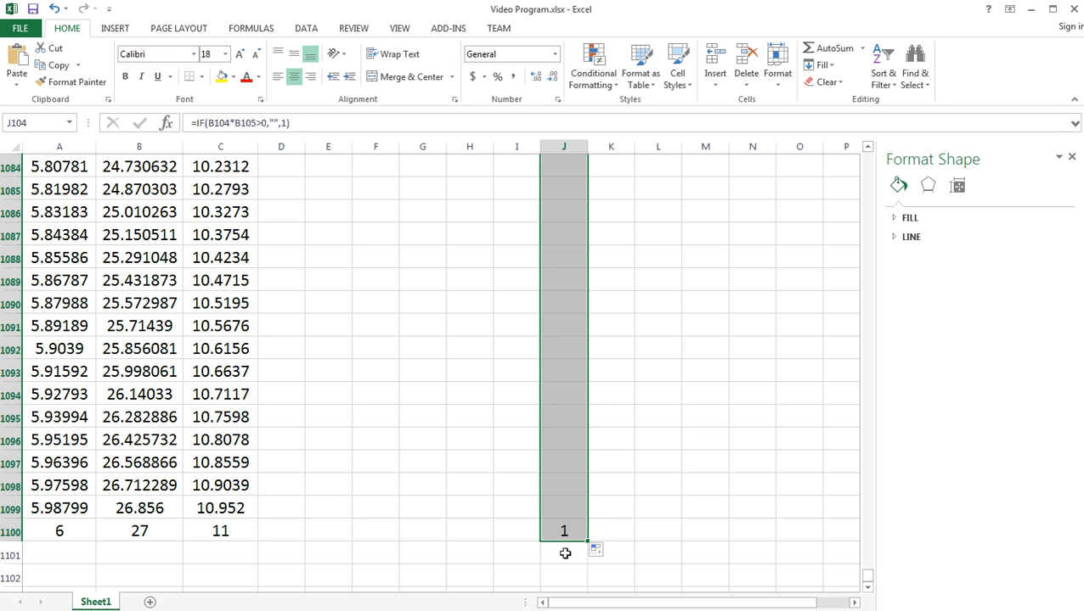
- Inspect the formula in J1100, which references the empty row below the table, and delete it
left_click(564, 535)
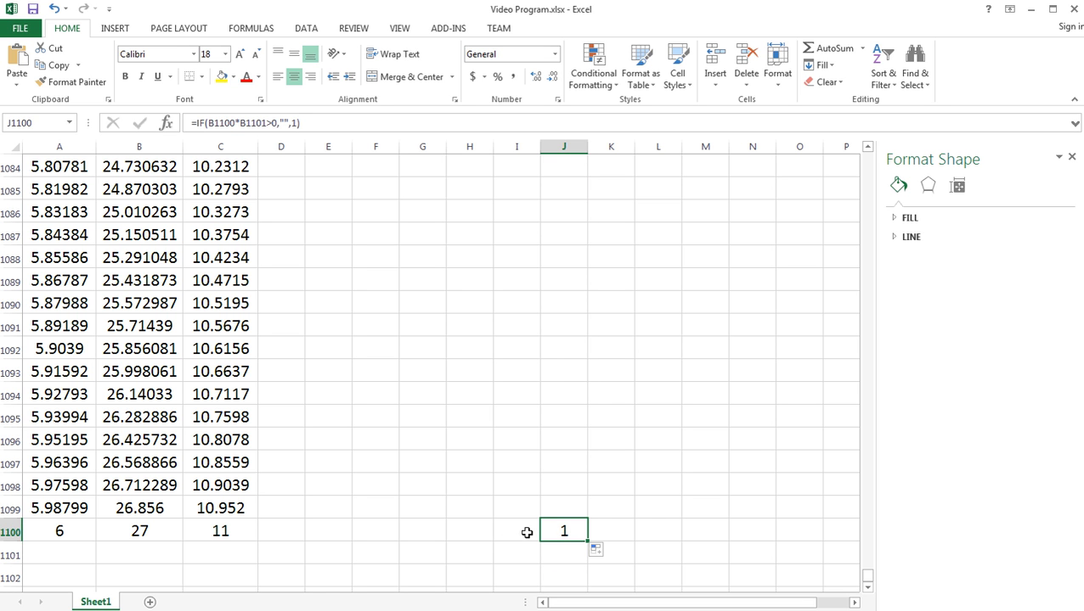
double_click(568, 530)
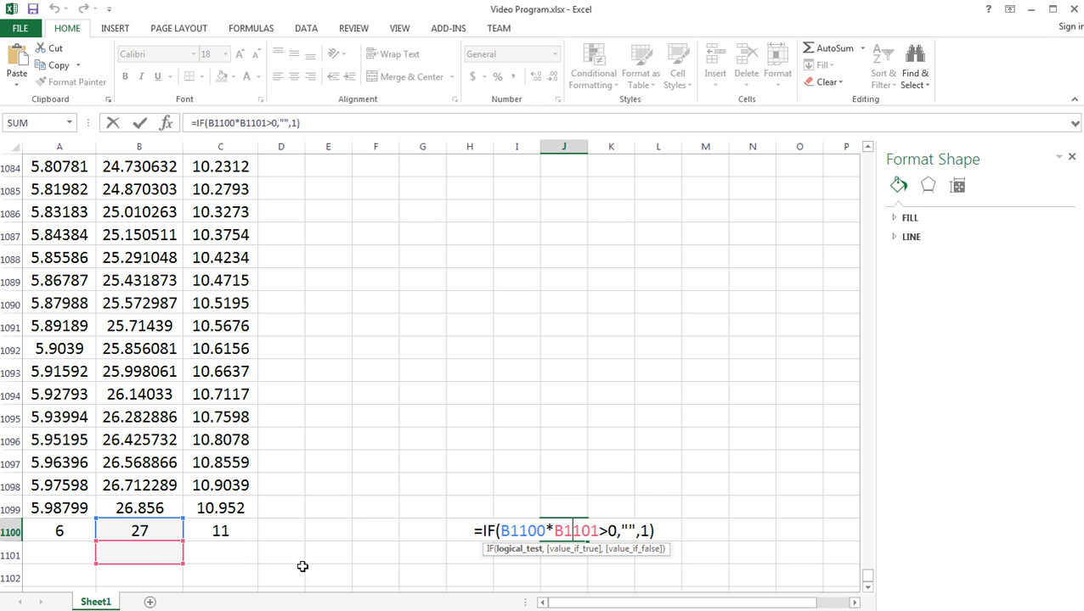
key("Return")
left_click(579, 533)
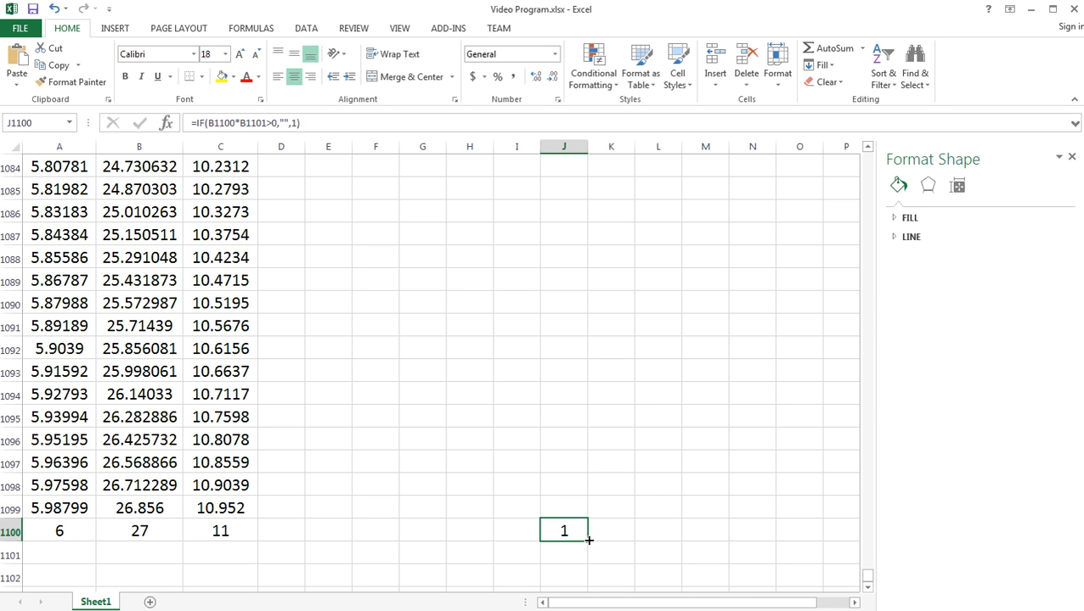
key("Delete")
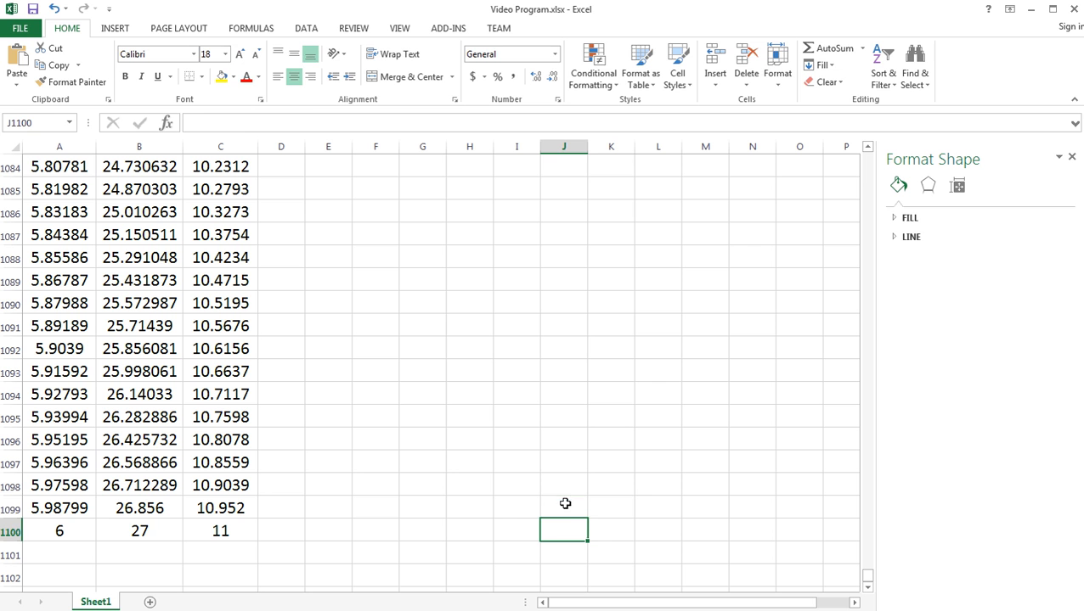
- Check which y values the formula in J1099 references, leaving it unchanged
left_click(564, 503)
double_click(565, 504)
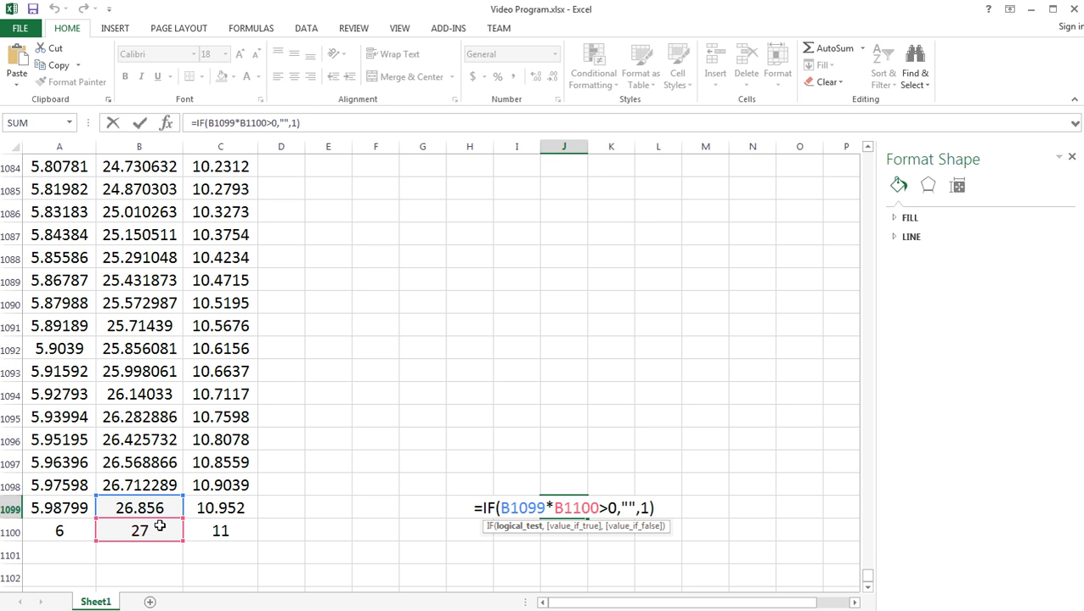
key("Return")
- Find the row marked 1 in the Zero column near x = 3 and select the x values A850:A851
scroll(868, 577, "up", 2)
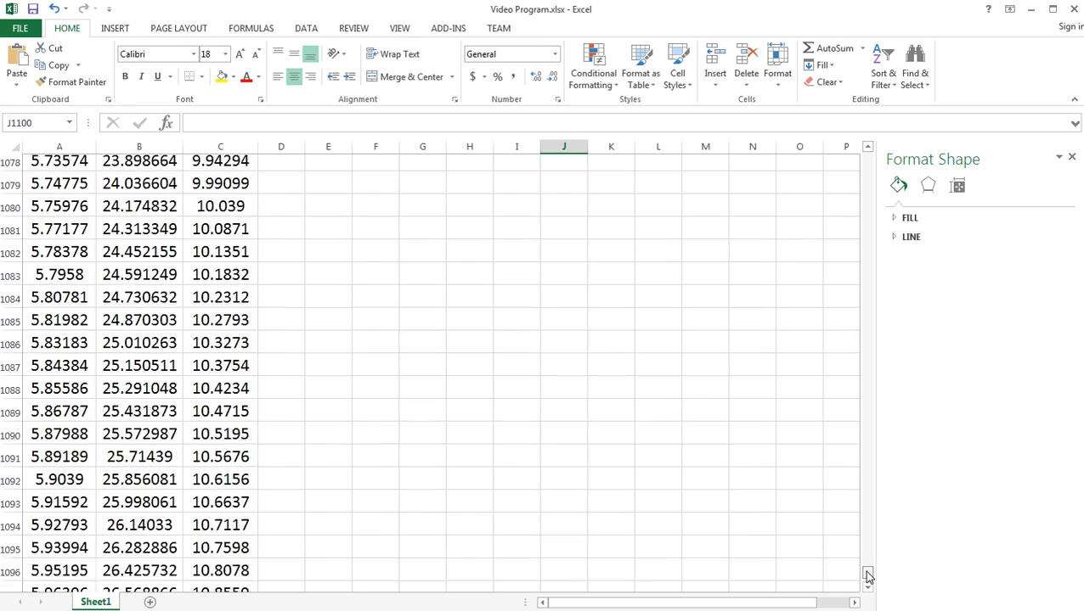
left_click_drag(868, 578, 882, 482)
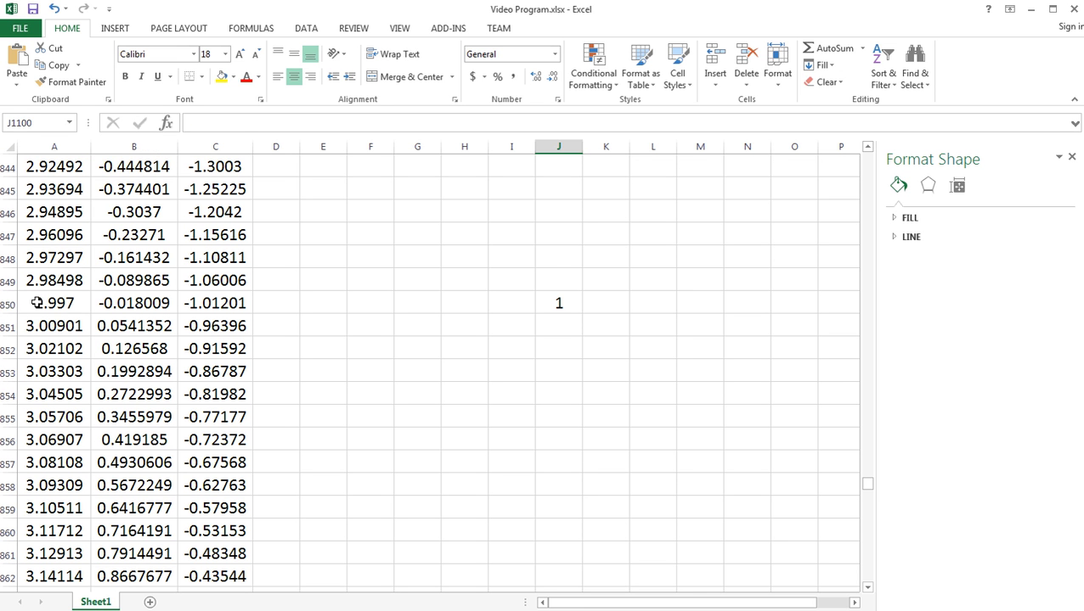
left_click_drag(37, 303, 34, 319)
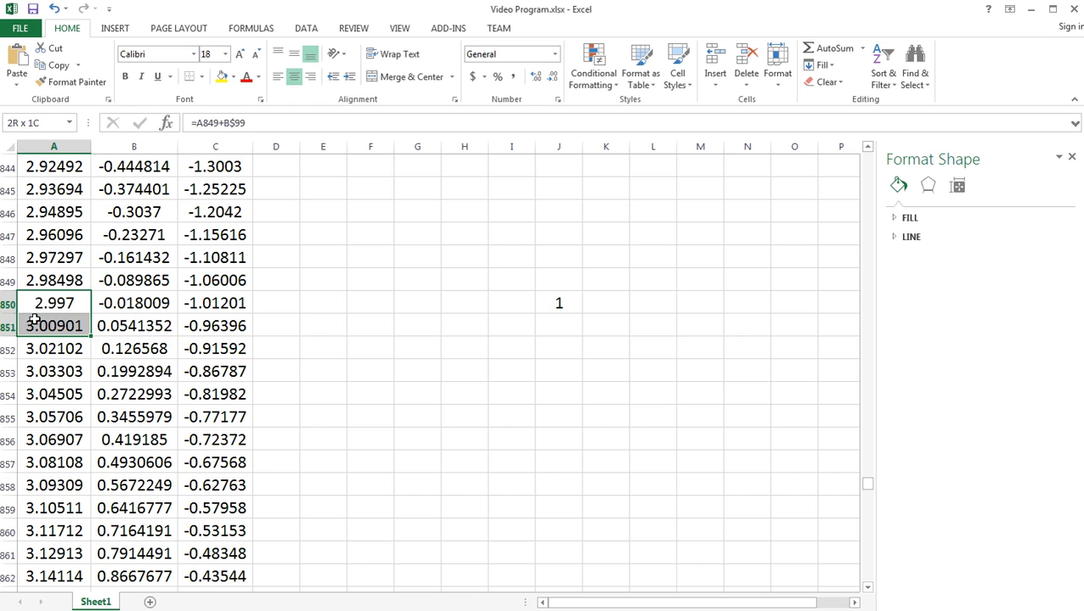
left_click_drag(34, 320, 34, 319)
- Add the column header x in K100, beside the Zero header
left_click_drag(867, 487, 868, 198)
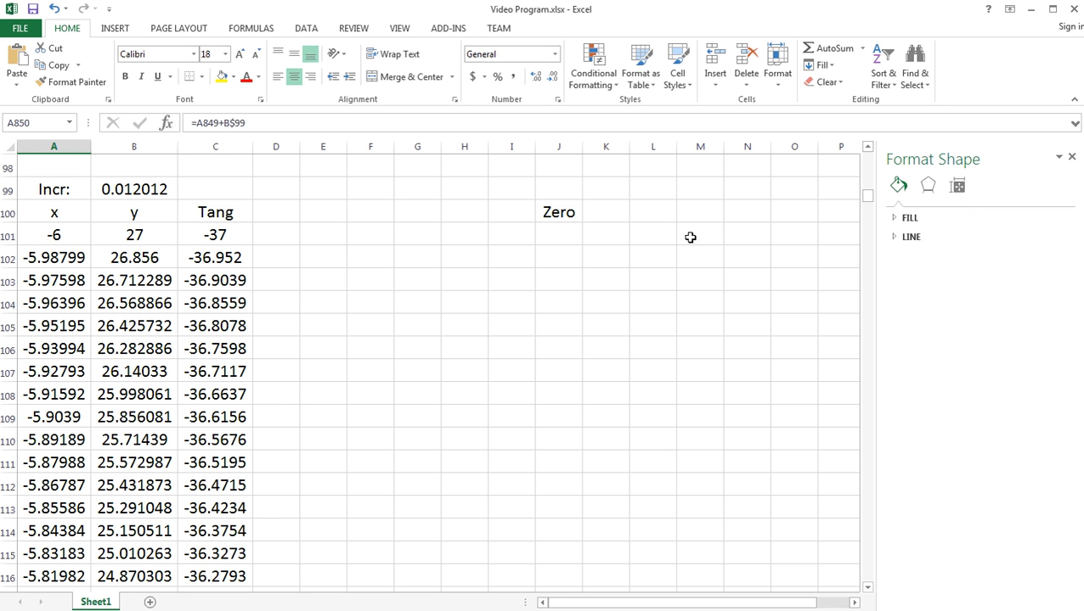
left_click(606, 212)
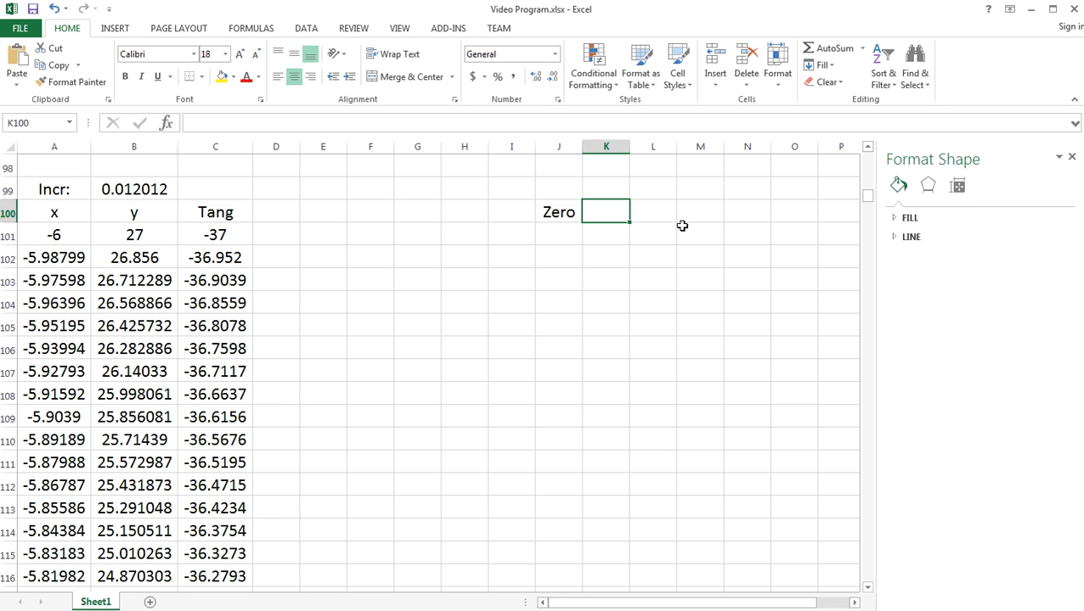
left_click_drag(558, 235, 559, 492)
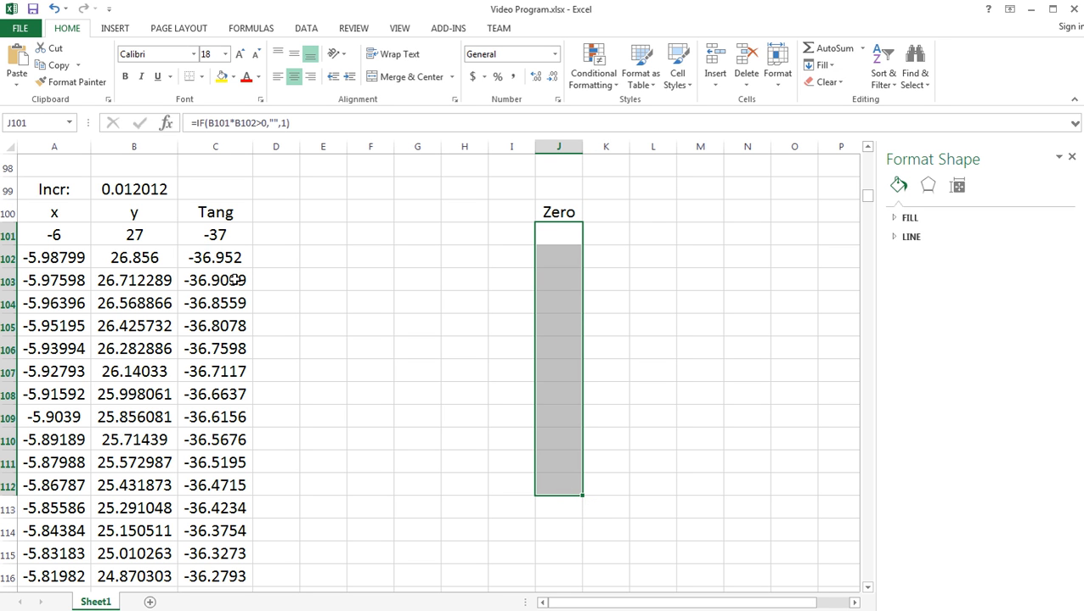
left_click(607, 214)
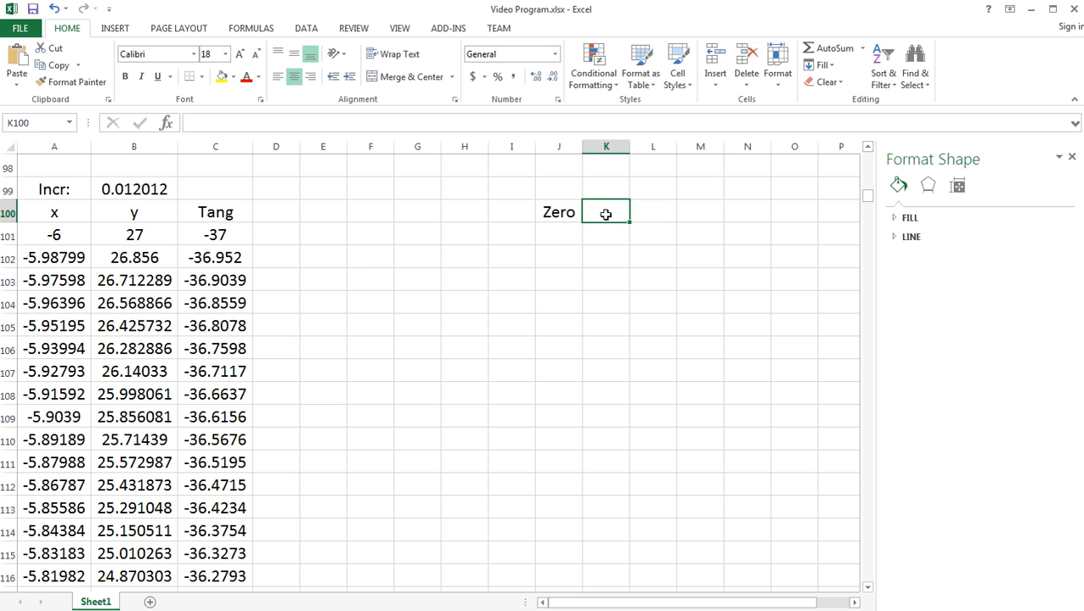
type("x")
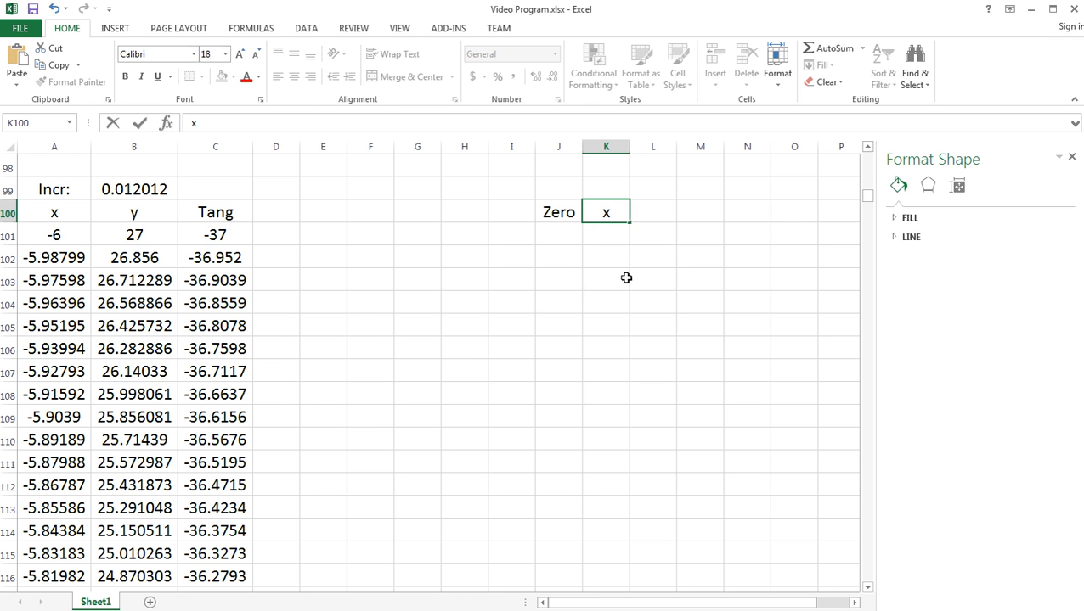
key("Return")
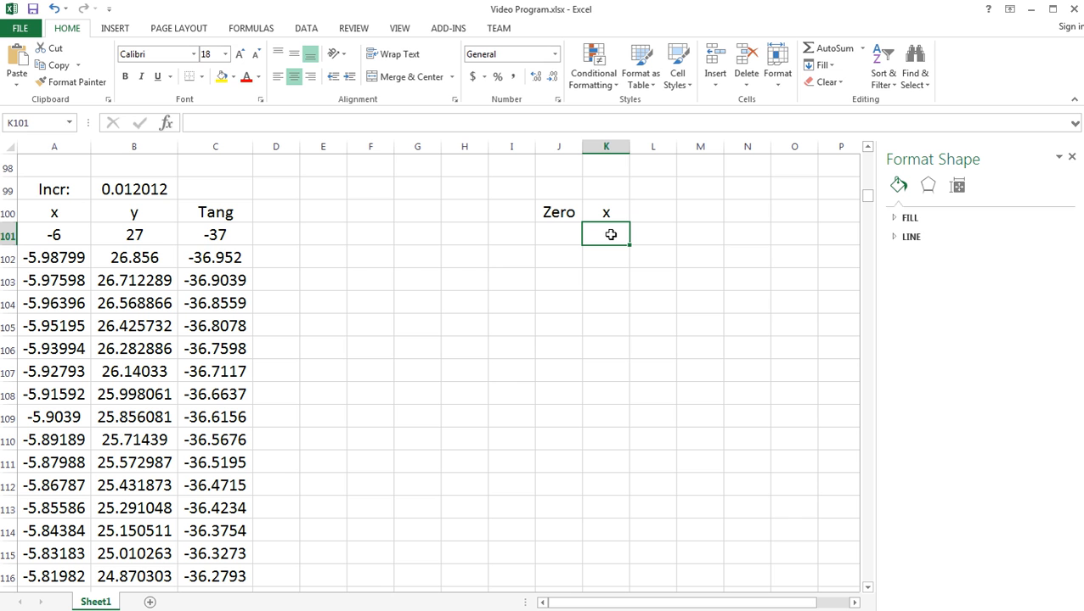
- Enter =A101 in K101 and fill it down column K to K1100, the last row of the table
type("=")
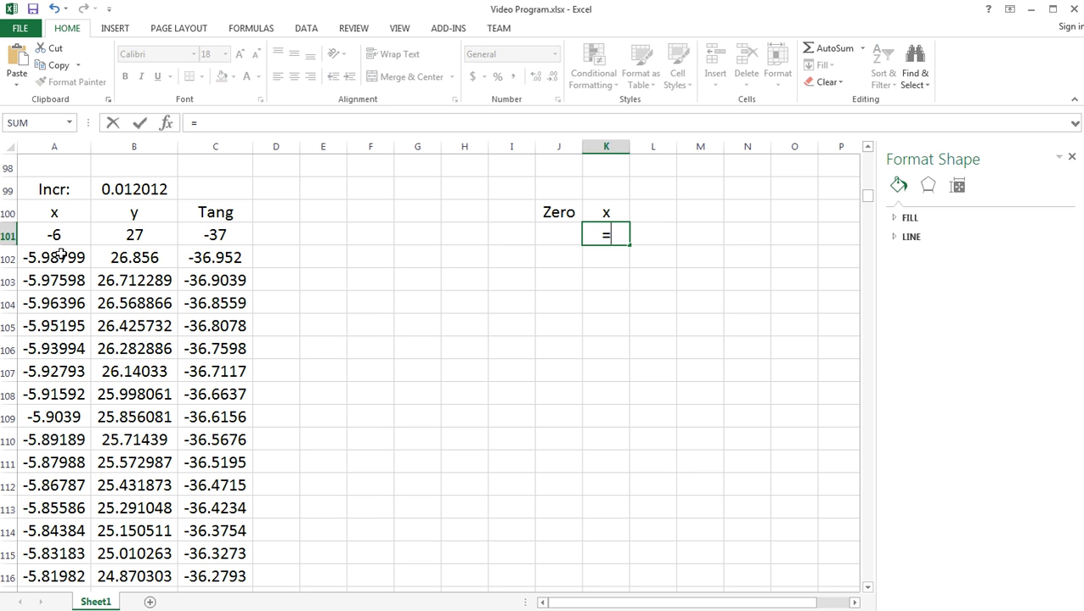
left_click(55, 235)
key("Return")
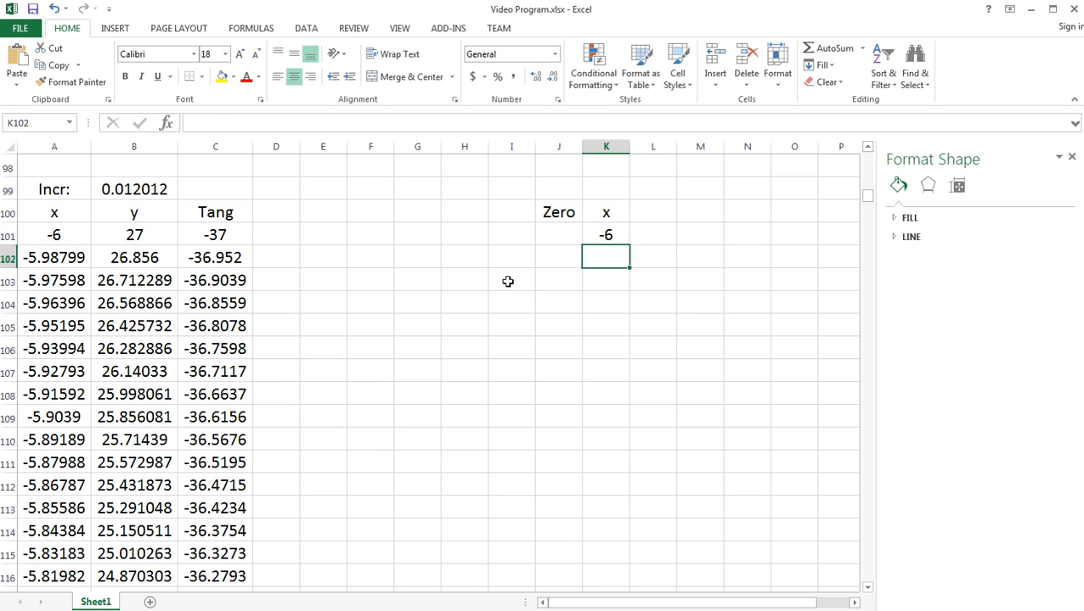
left_click(614, 238)
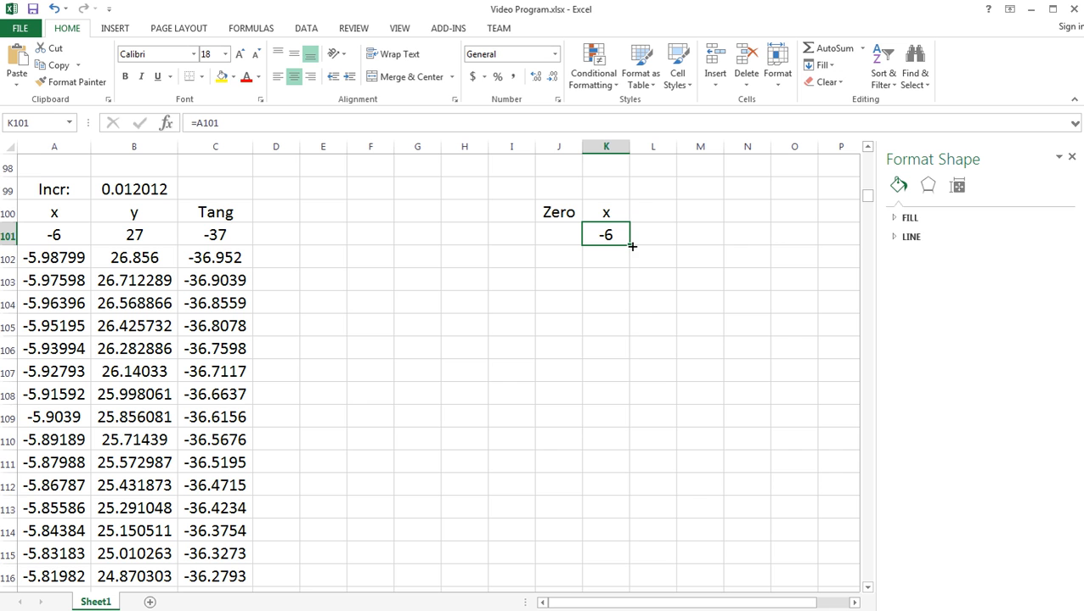
left_click_drag(628, 247, 631, 583)
left_click_drag(870, 204, 874, 597)
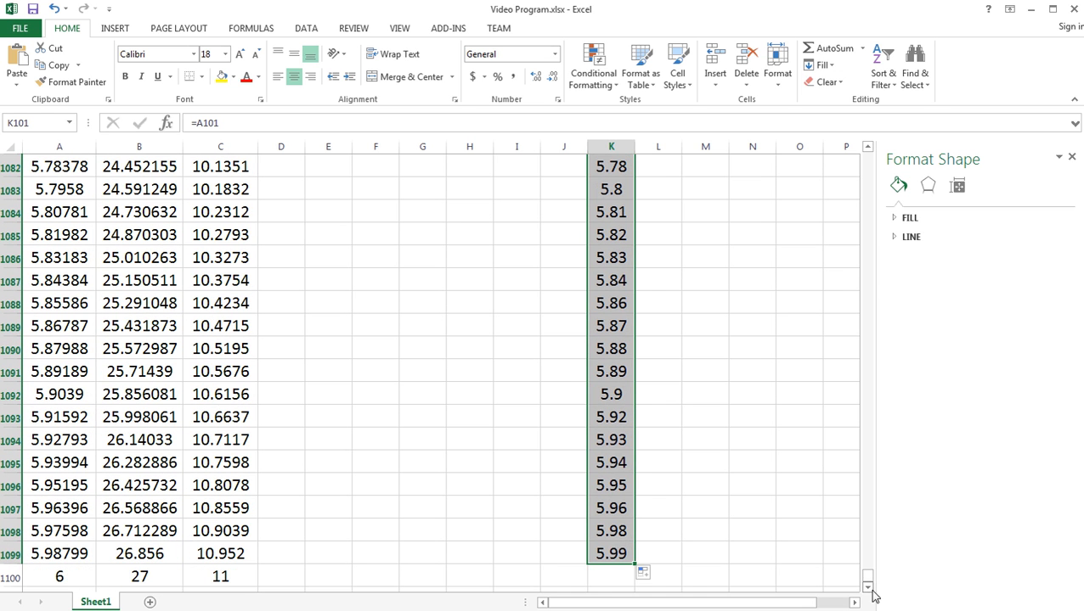
left_click_drag(636, 565, 635, 584)
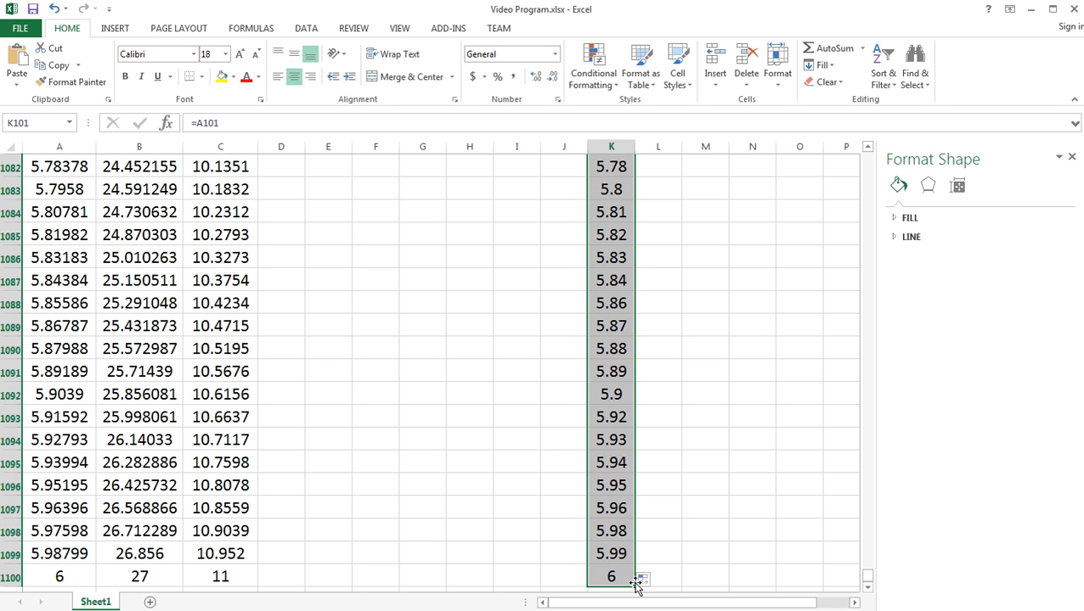
- Check J1100 and the formula in J1099 to see where the Zero column's formulas end
left_click(564, 576)
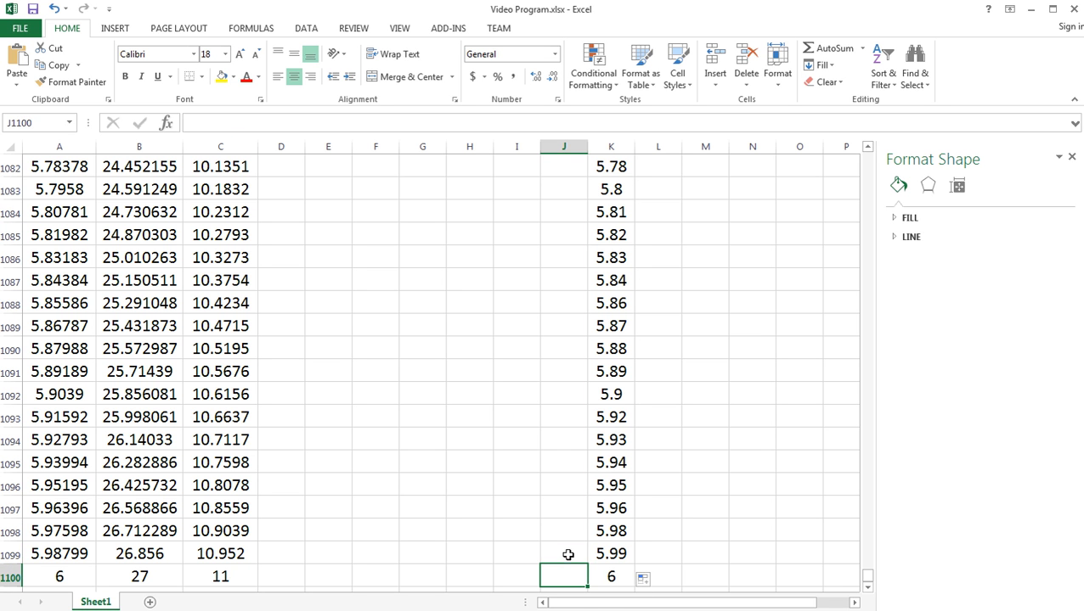
left_click(568, 555)
double_click(568, 554)
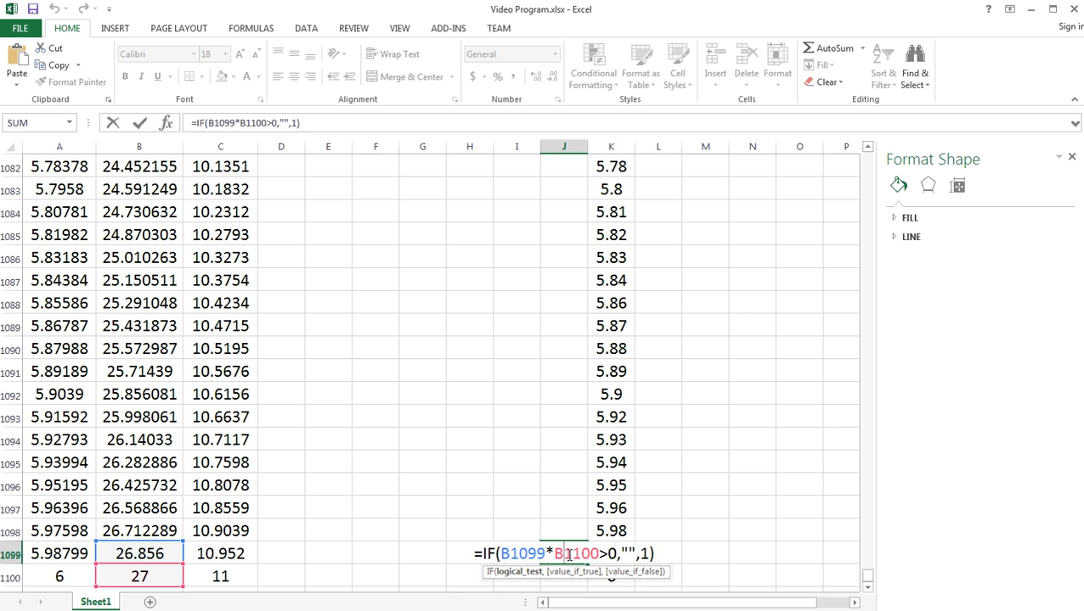
key("Return")
- Start a VLOOKUP formula in J99, above the Zero header, with 1 as the lookup value
left_click_drag(867, 580, 872, 199)
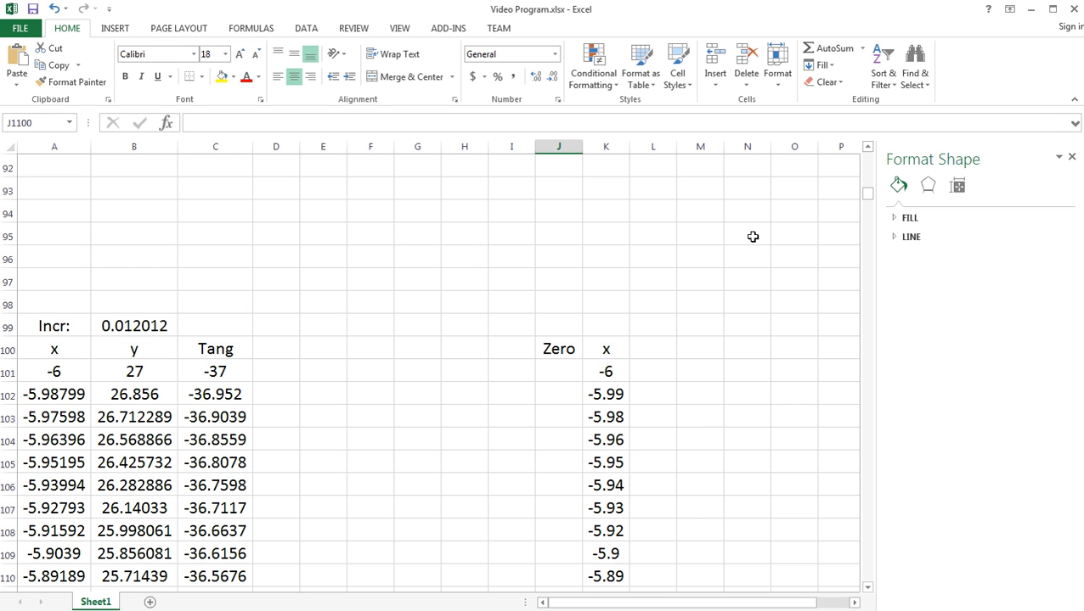
left_click(560, 281)
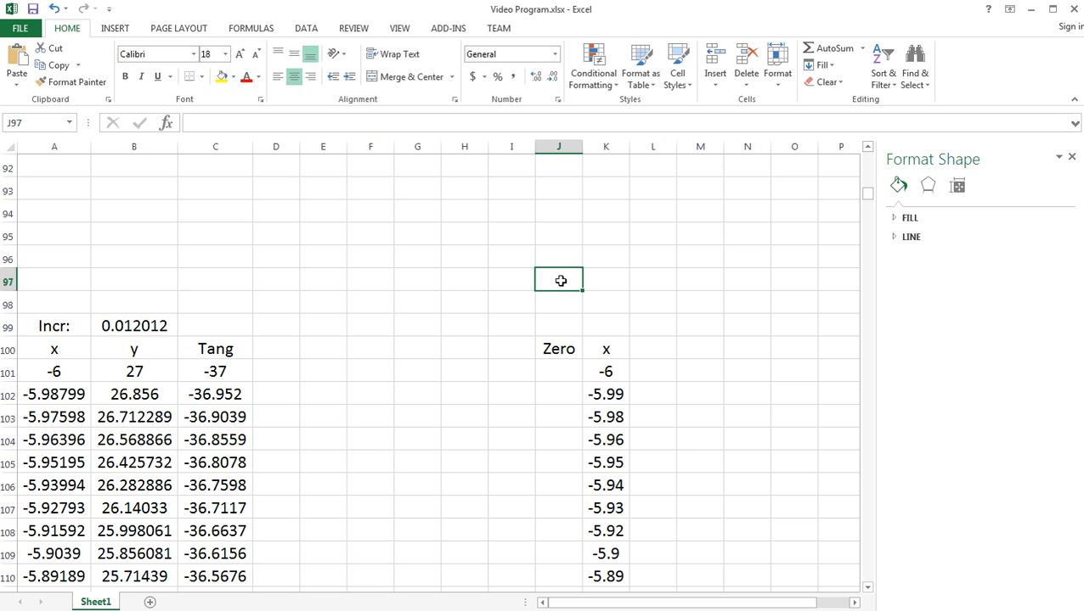
left_click(561, 325)
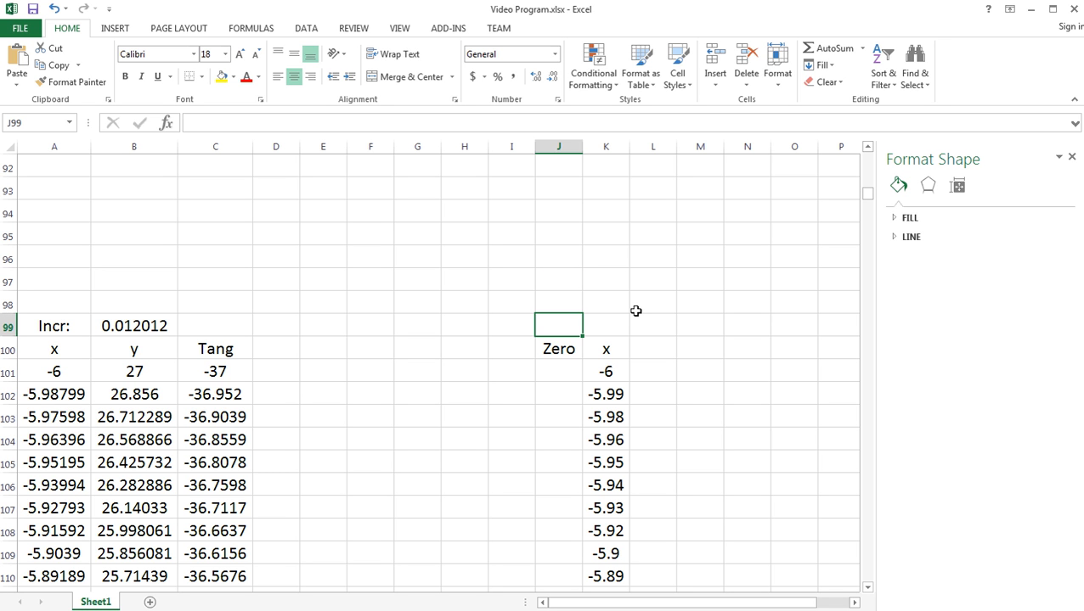
type("=vl")
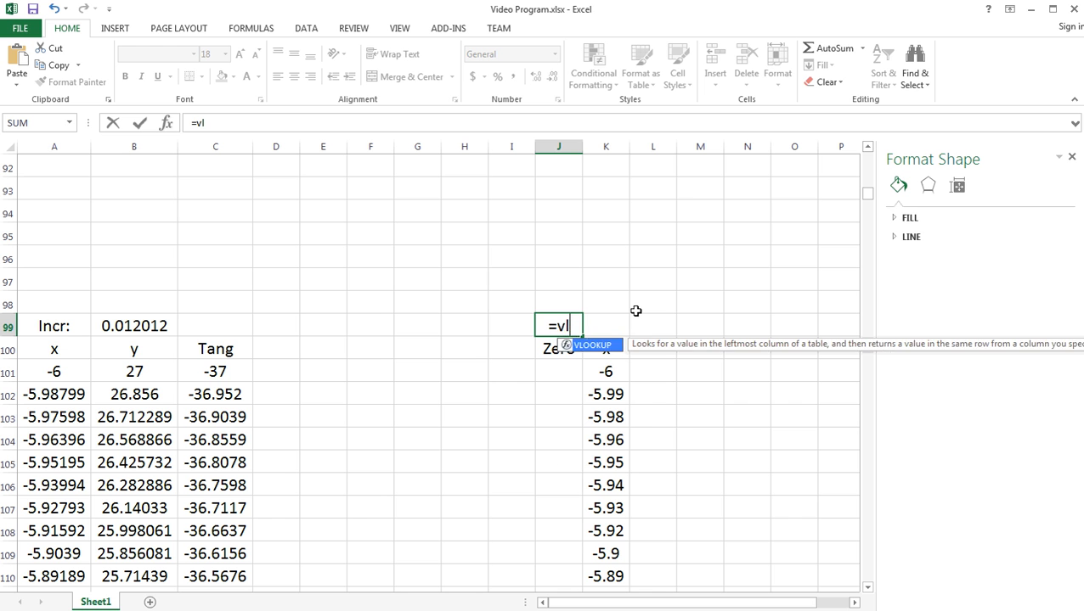
type("ookup(")
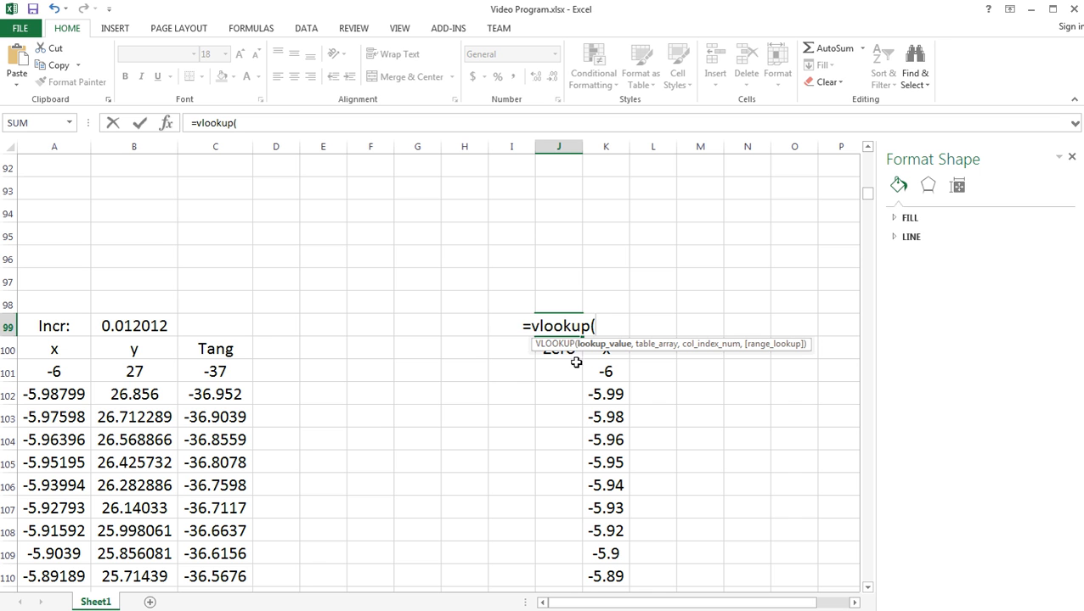
type("1")
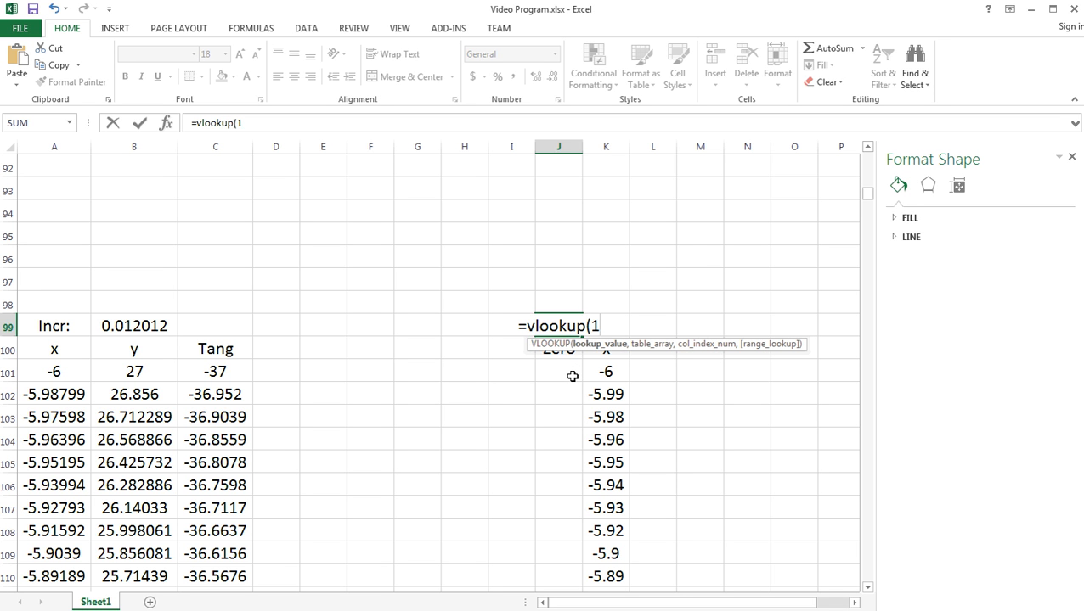
type(",")
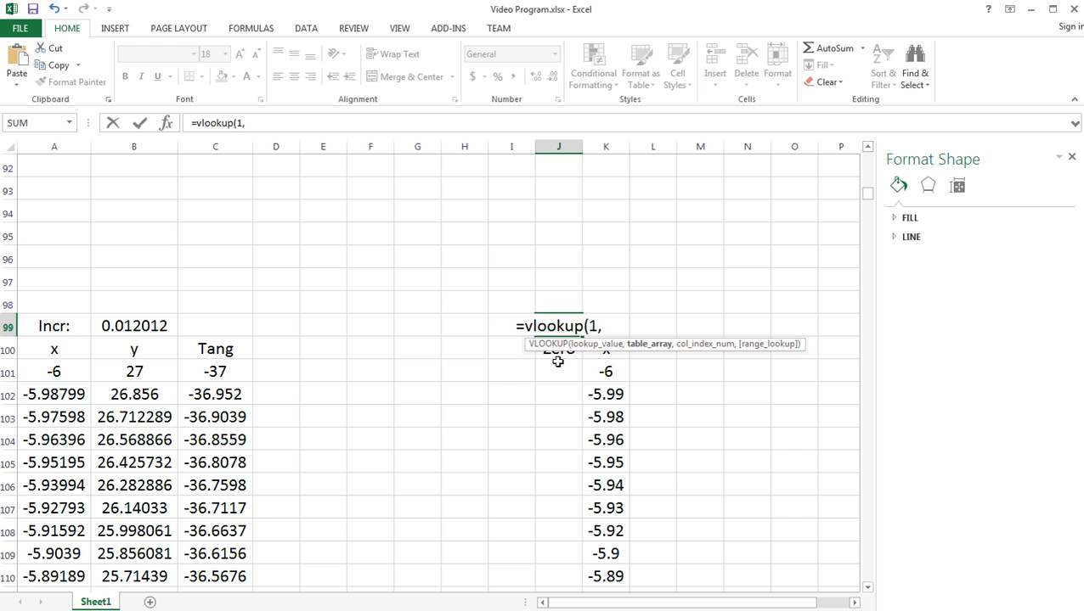
- Give the VLOOKUP formula J101:J1099 as its table array
left_click_drag(557, 372, 559, 530)
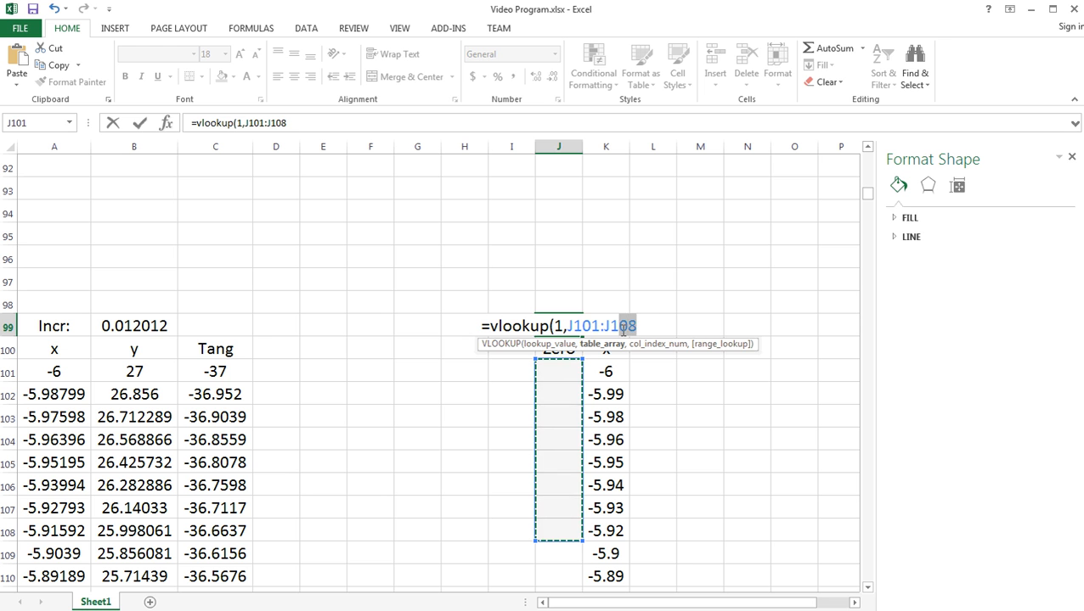
key("BackSpace")
key("BackSpace")
type("100")
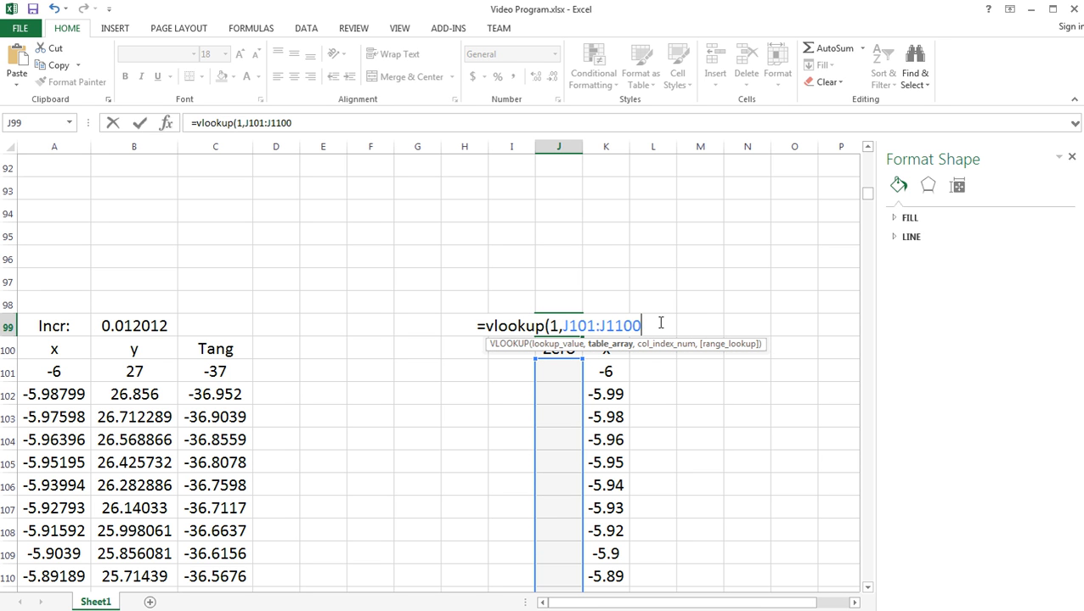
key("BackSpace")
key("BackSpace")
key("BackSpace")
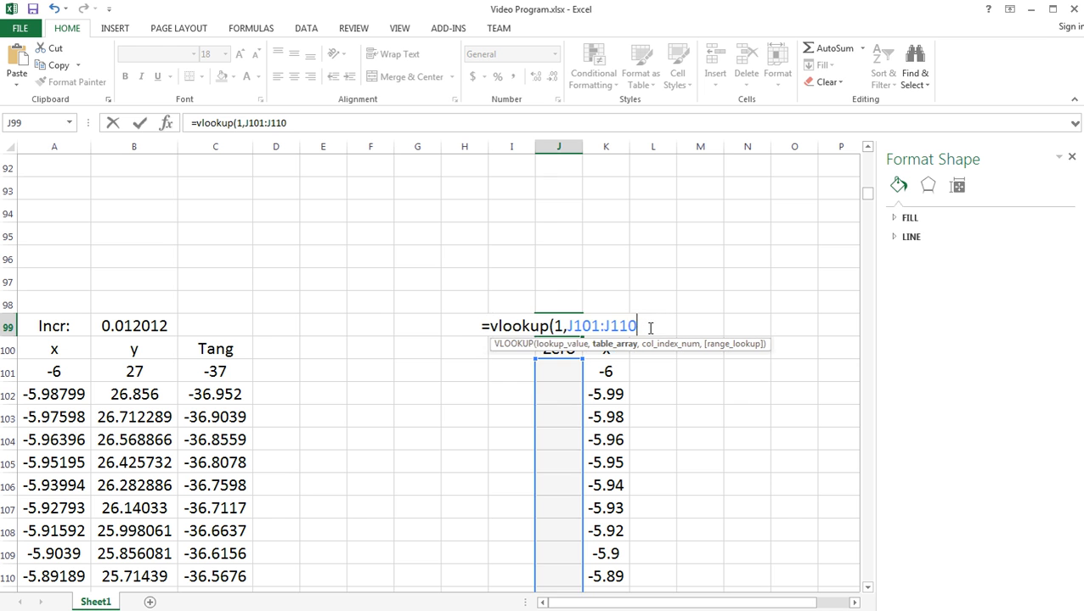
type("099")
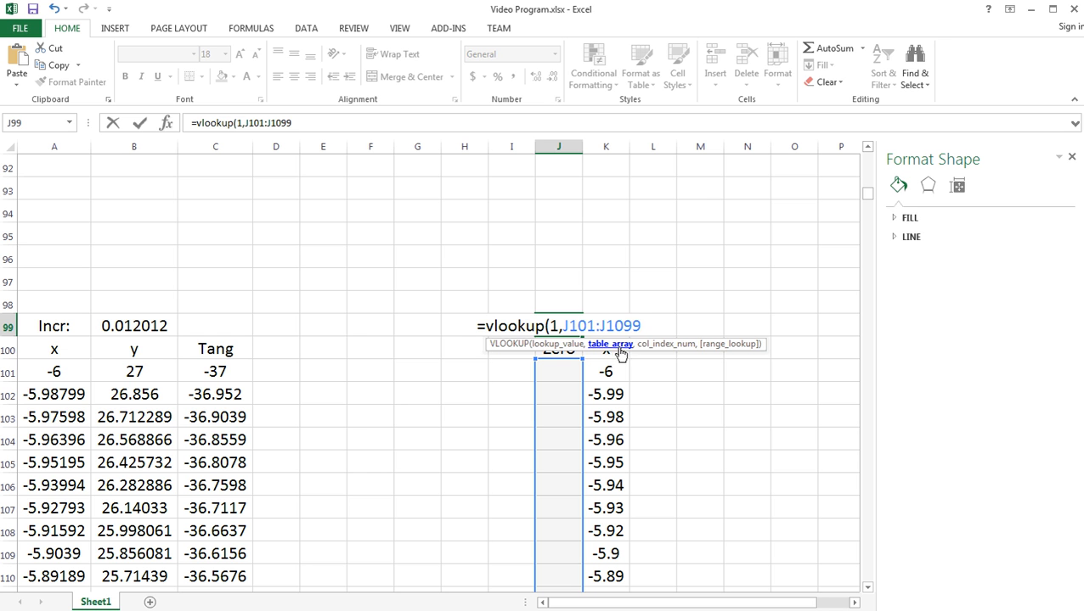
type(",")
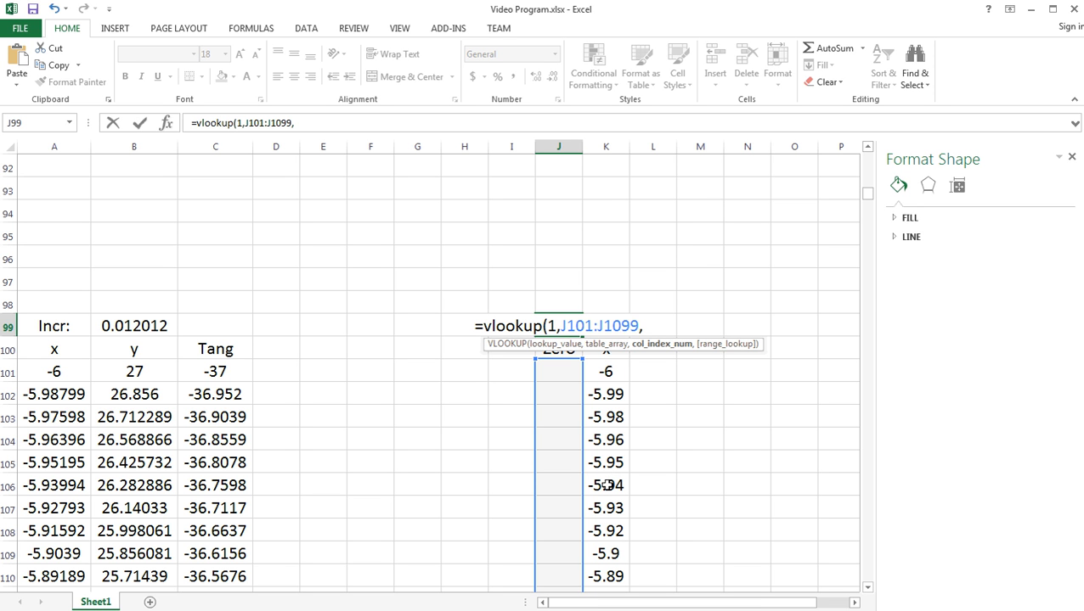
- Complete the VLOOKUP formula in J99 with column index 2 and FALSE for an exact match
type("2")
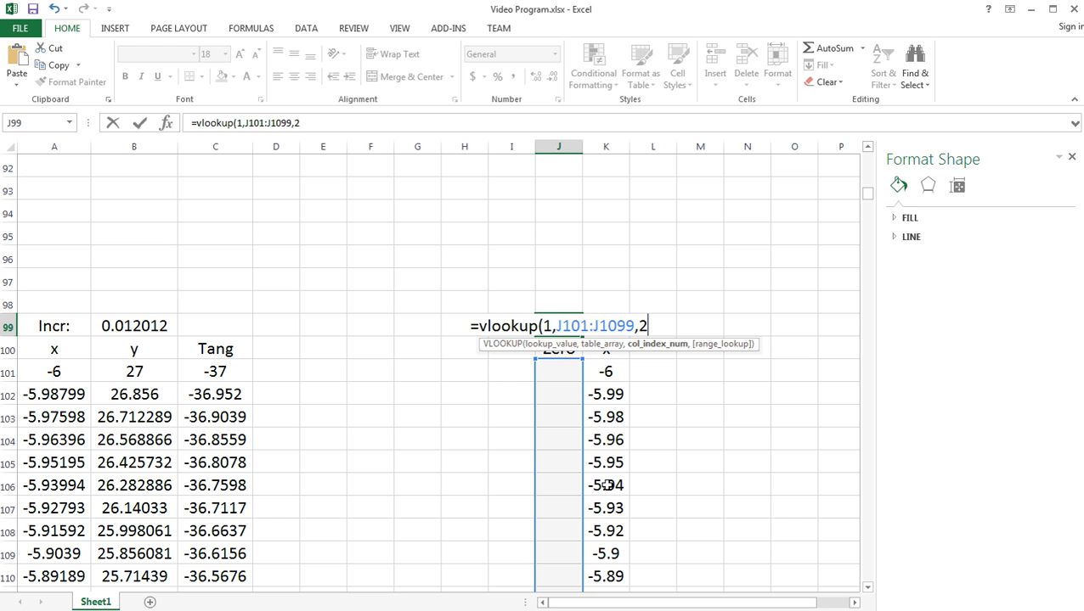
type(",false")
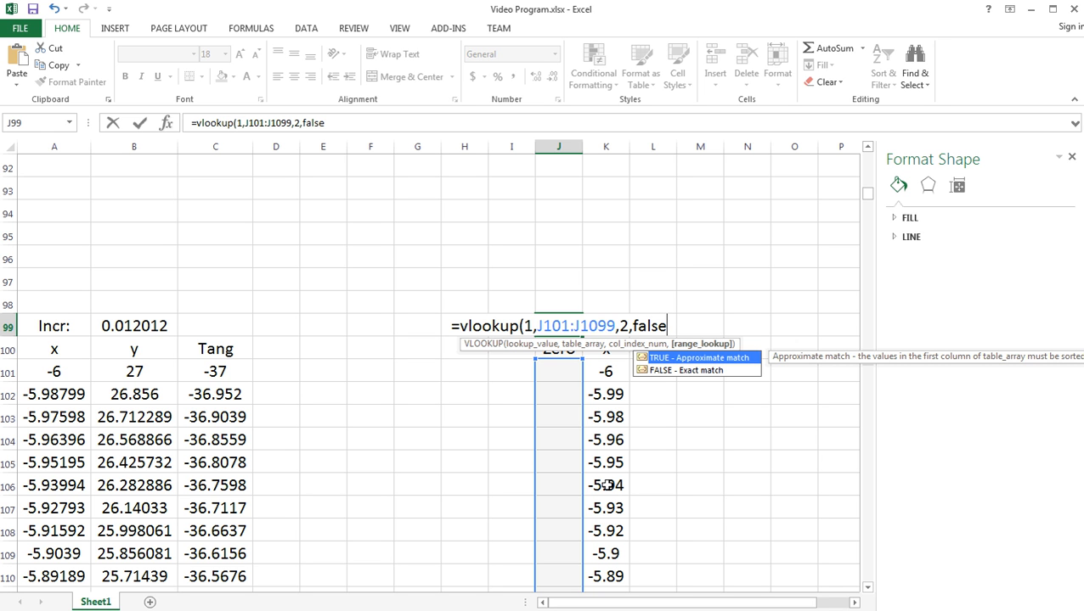
type(")")
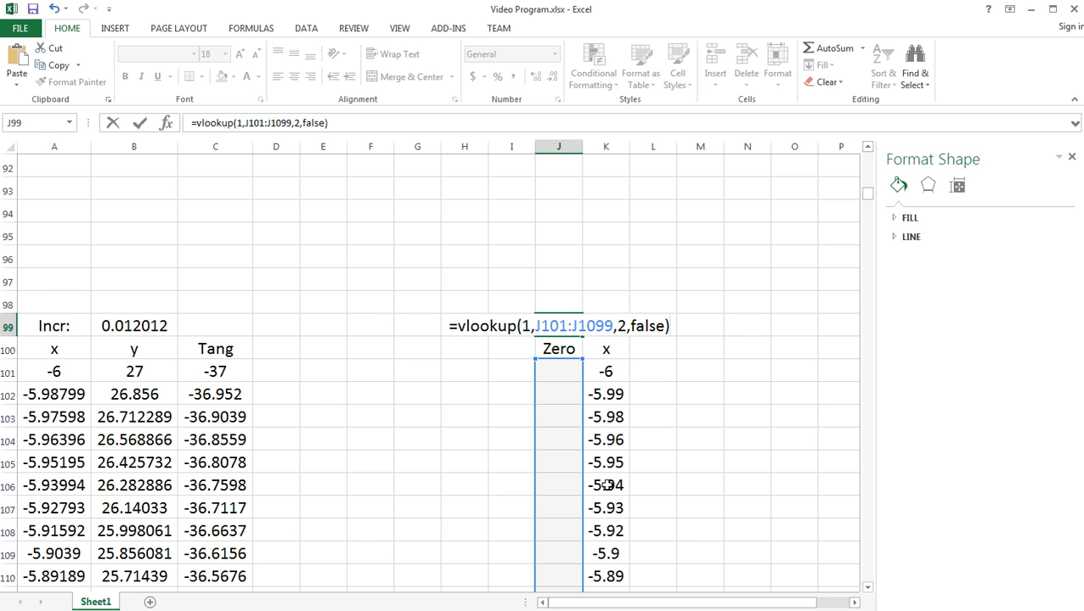
key("Return")
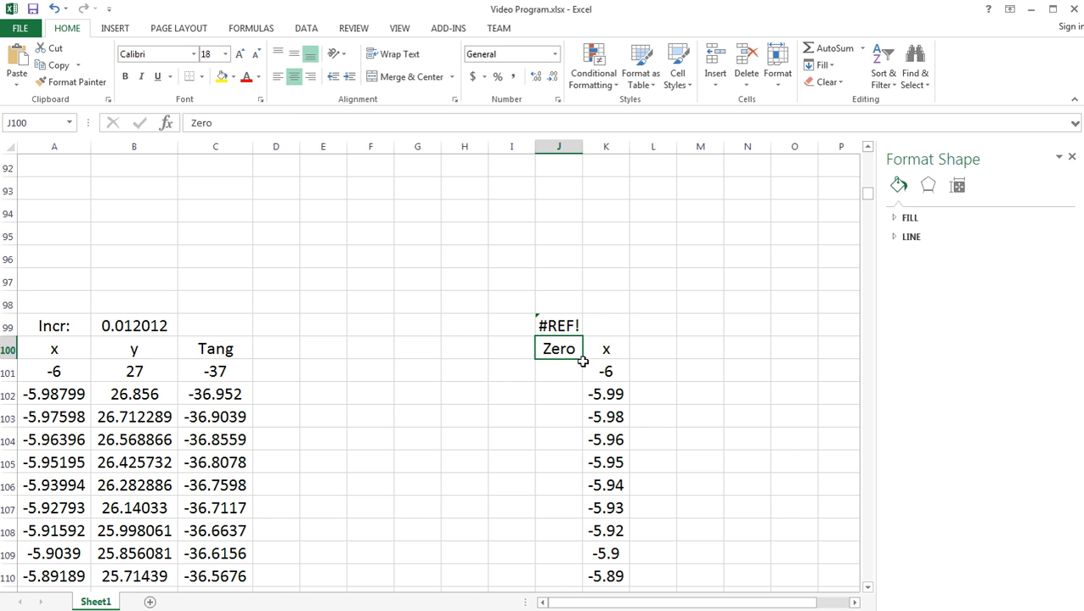
- Extend the table array of the VLOOKUP formula in J99 to J101:K1099 so it includes the x column
double_click(561, 326)
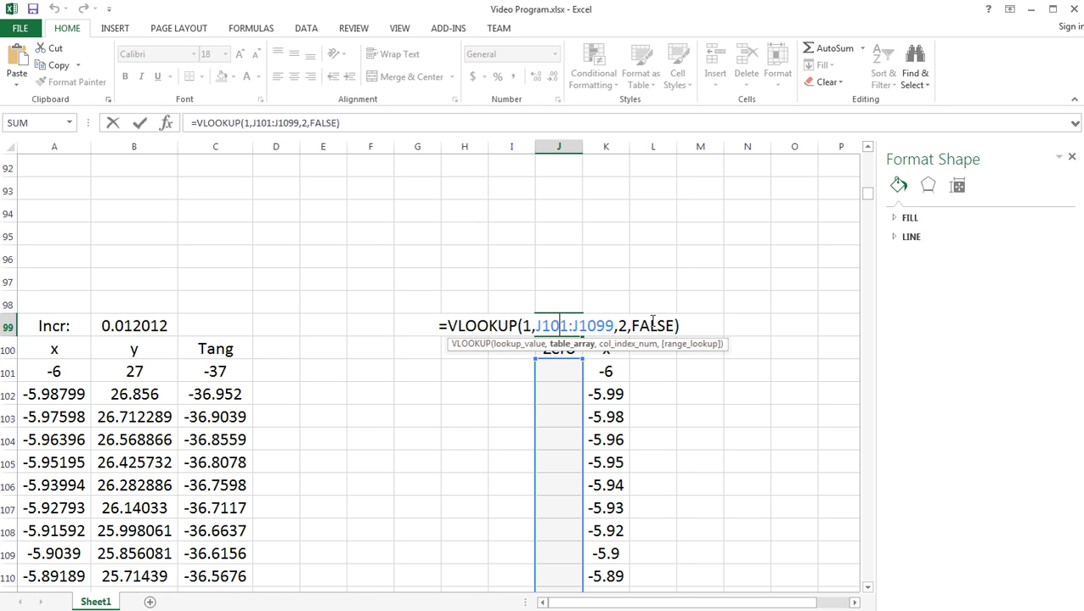
left_click_drag(677, 326, 626, 334)
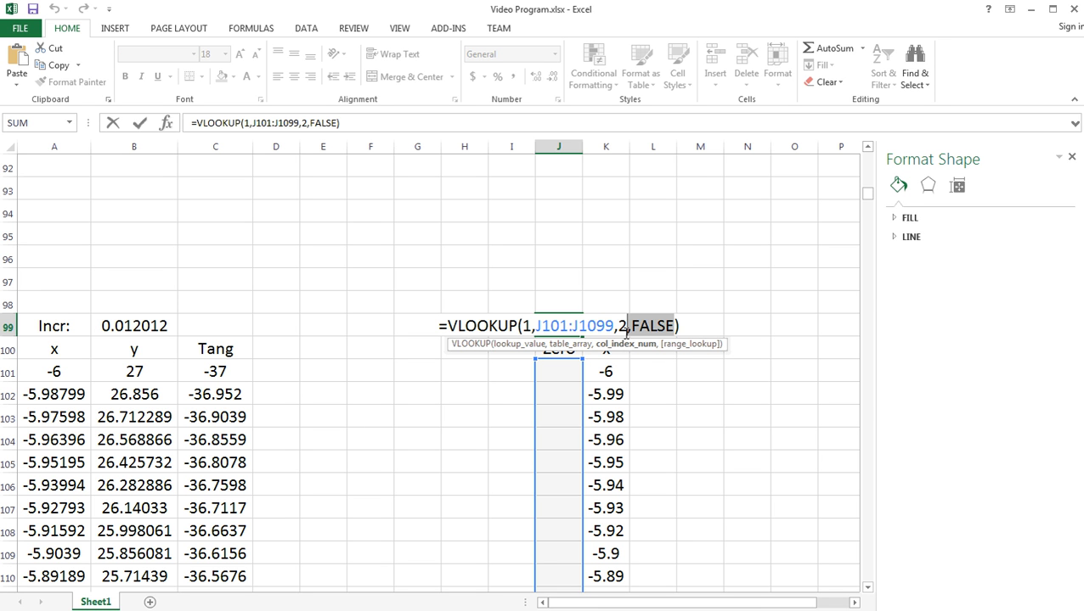
left_click_drag(579, 326, 576, 326)
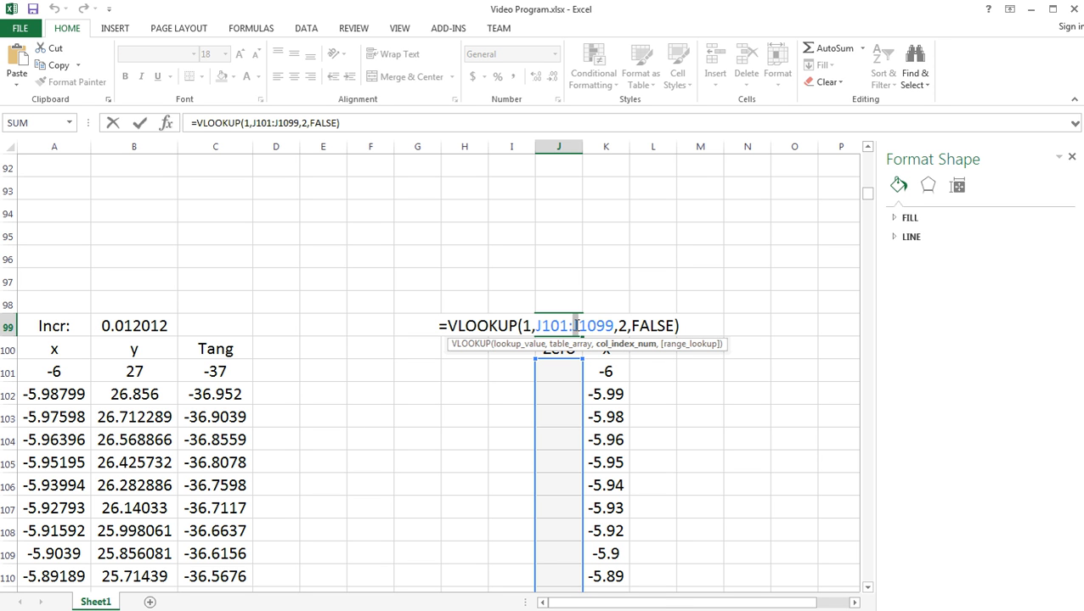
type("k")
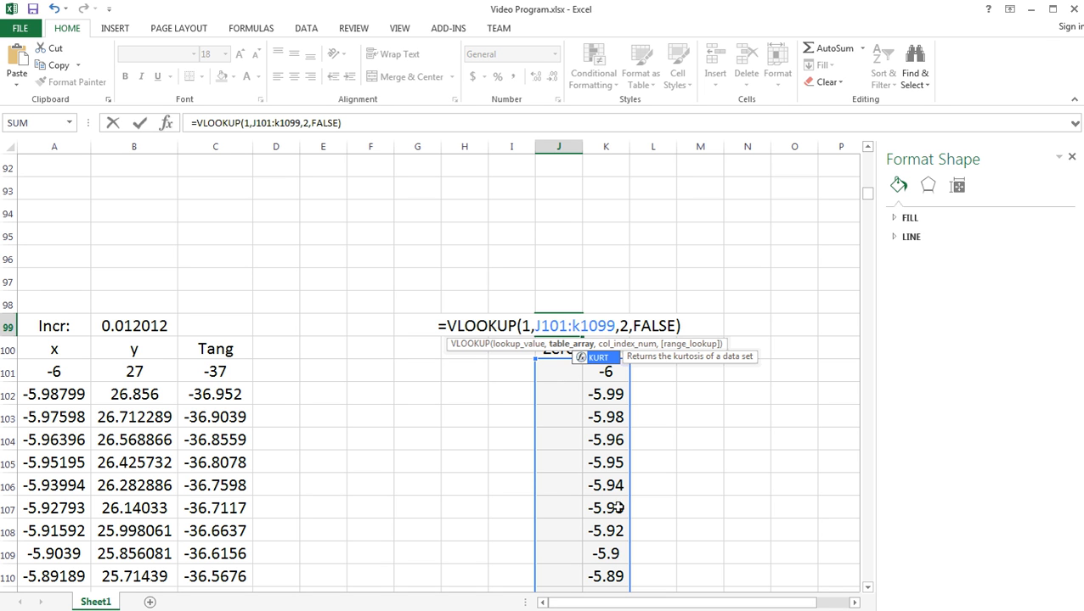
key("Return")
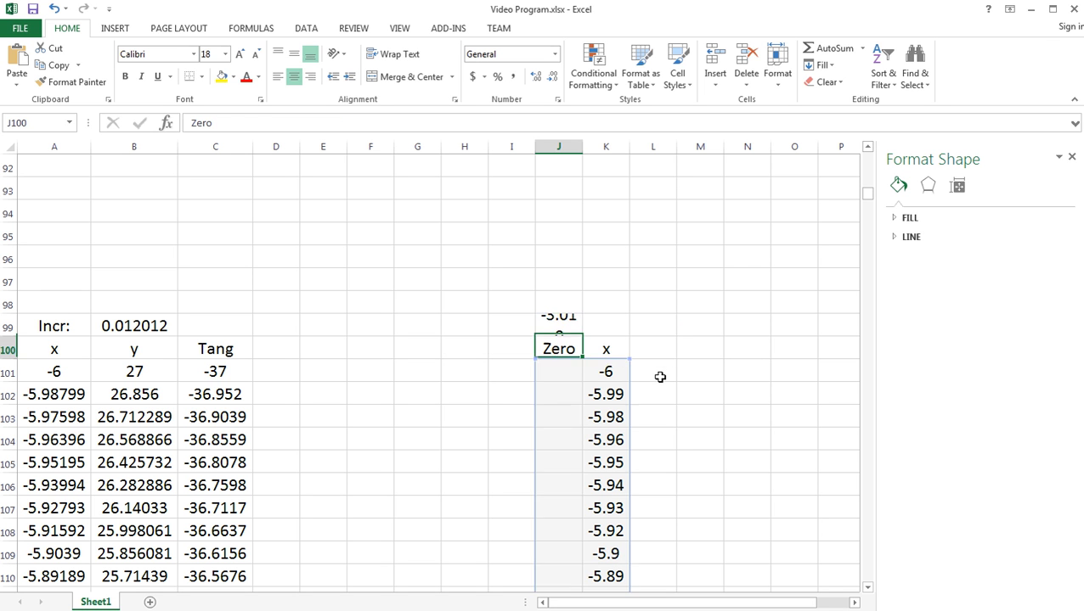
left_click(569, 330)
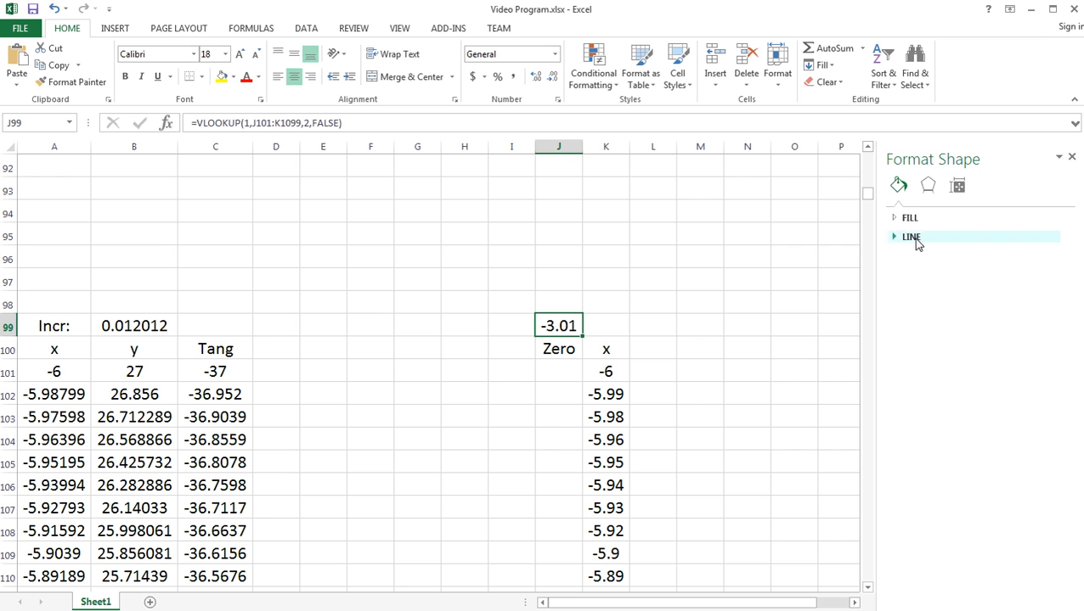
- Widen columns J and K so the lookup result and the x values show more decimals
left_click_drag(579, 146, 607, 146)
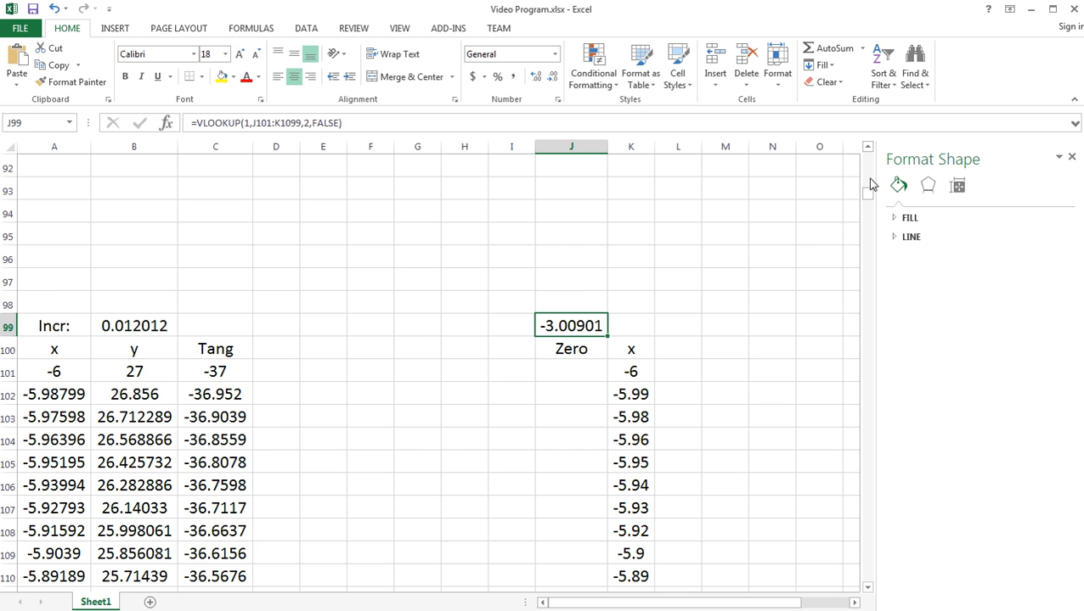
left_click_drag(867, 193, 859, 297)
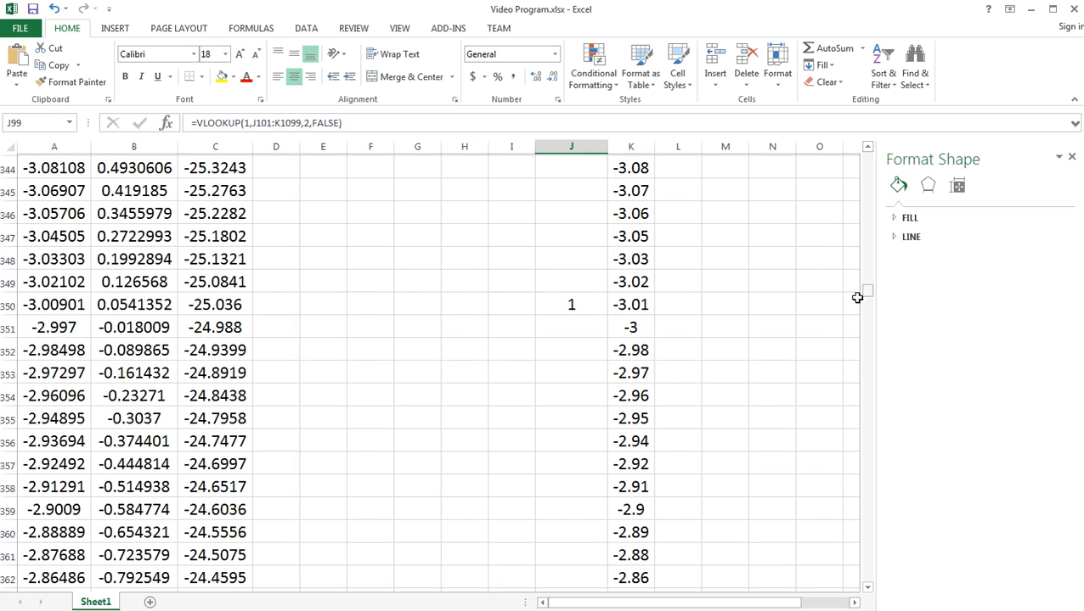
left_click_drag(657, 143, 684, 144)
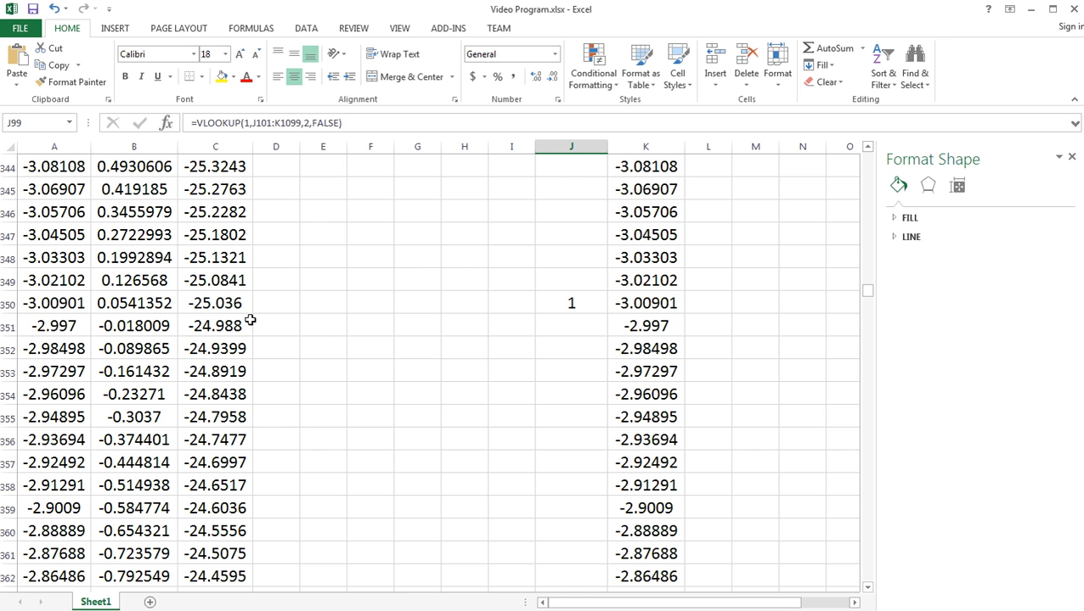
- Compare the x values in A350:A351 with those in K350:K351, where y changes sign
left_click_drag(51, 303, 49, 325)
left_click_drag(643, 303, 647, 325)
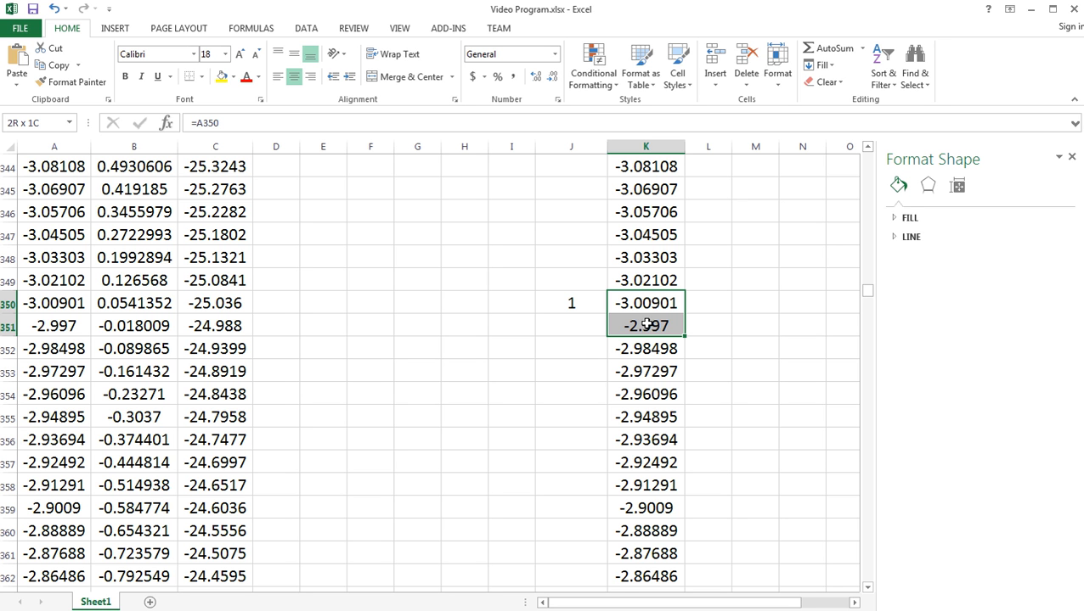
left_click_drag(647, 326, 647, 325)
- Review the arguments of the VLOOKUP formula in J99 without changing them
left_click_drag(868, 293, 870, 195)
left_click(586, 326)
double_click(586, 326)
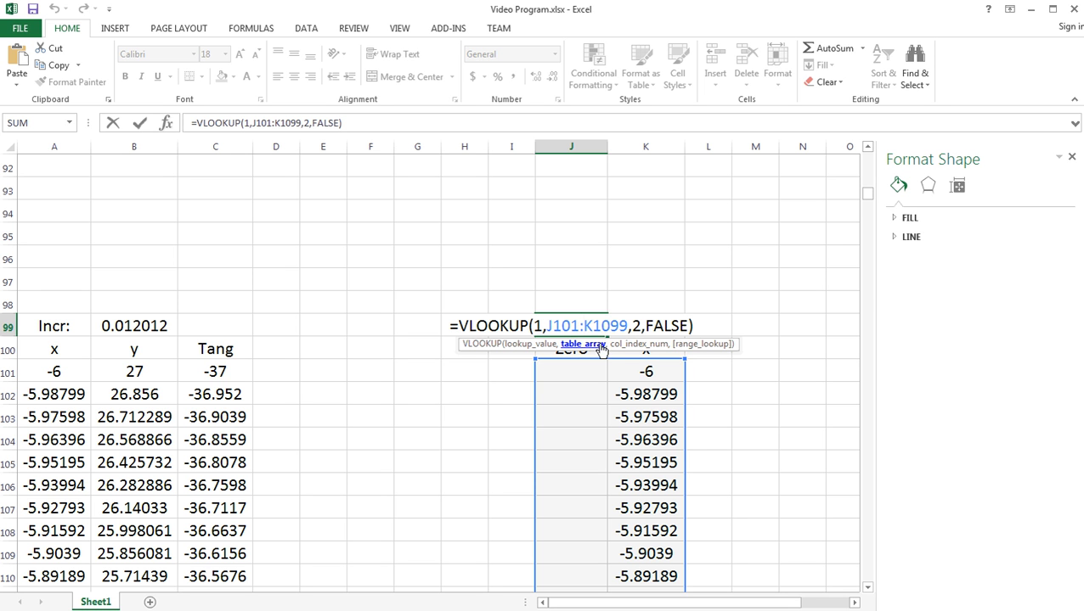
key("Return")
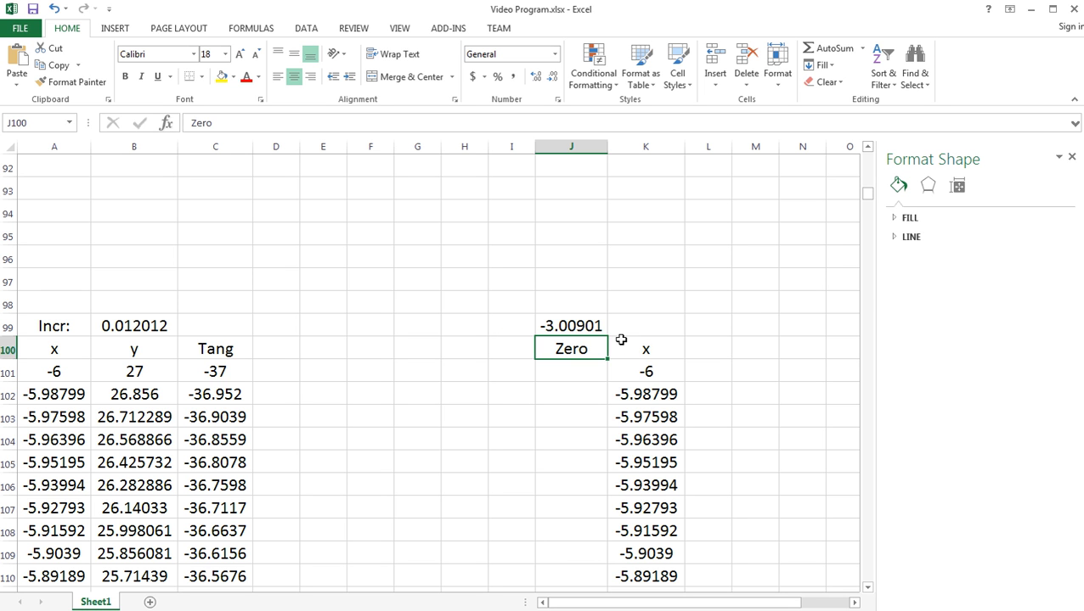
left_click(582, 327)
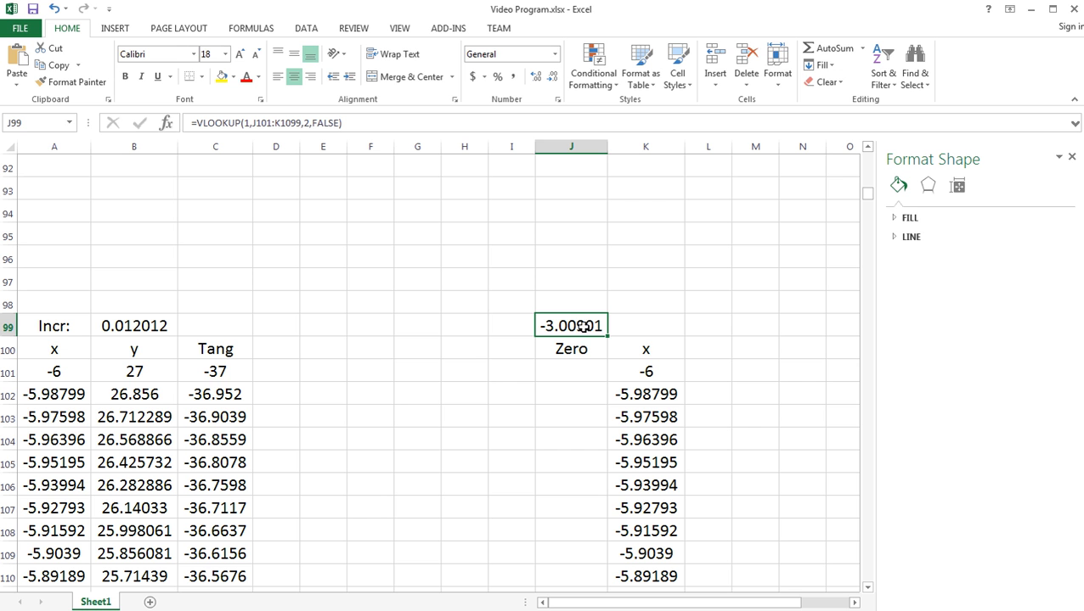
double_click(586, 326)
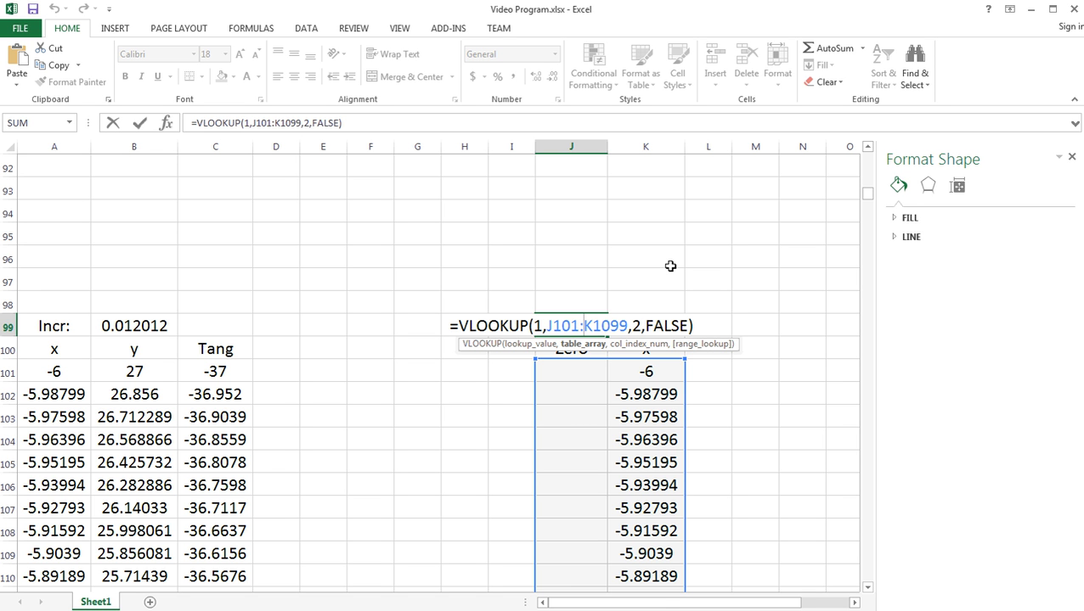
key("Return")
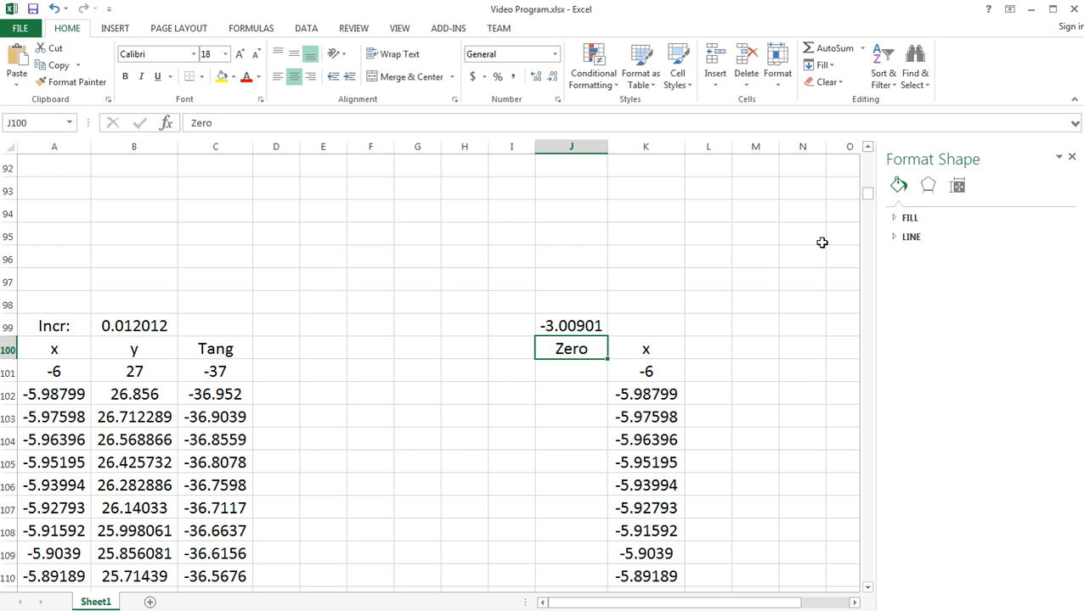
mouse_move(867, 199)
left_mouse_down()
mouse_move(866, 174)
mouse_move(862, 204)
left_mouse_up()
left_click(572, 236)
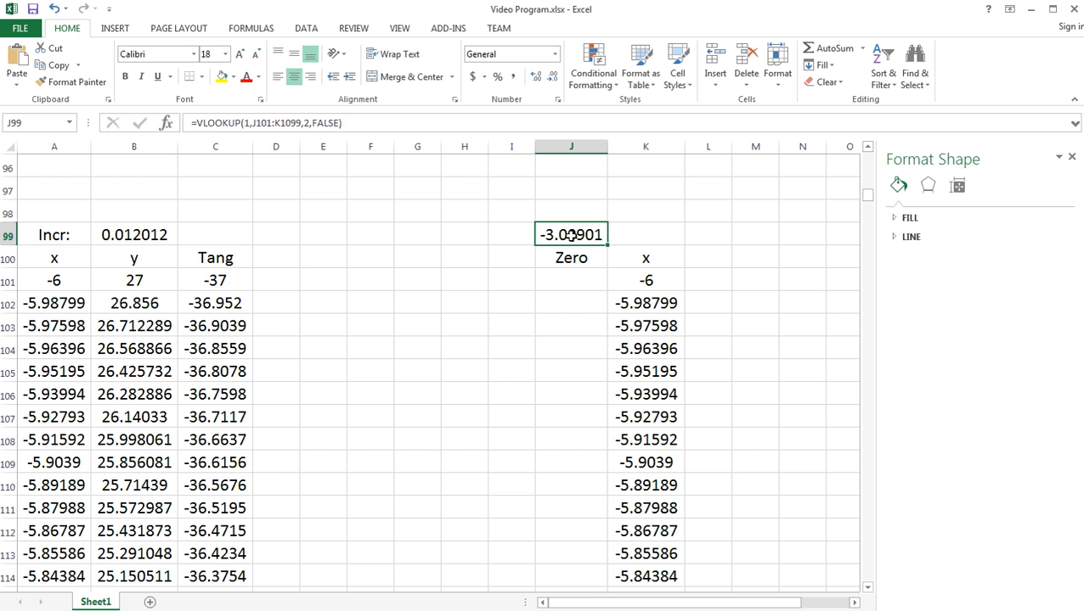
- Enter the label "1st Zero:" in E18 below the chart and widen column E to fit it
left_click_drag(866, 198, 867, 163)
scroll(867, 163, "down", 2)
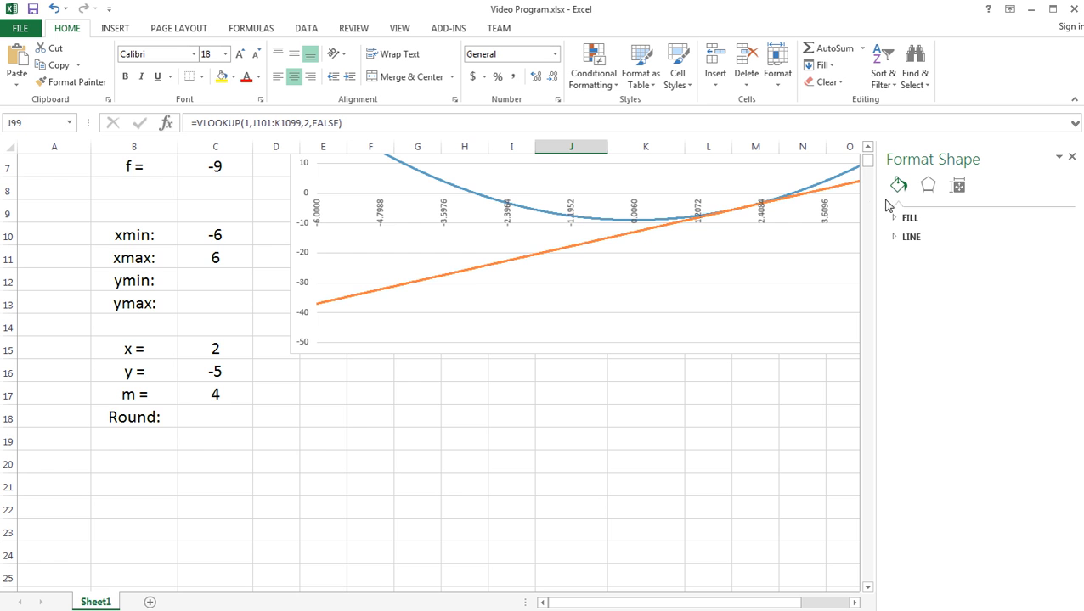
scroll(868, 160, "up", 2)
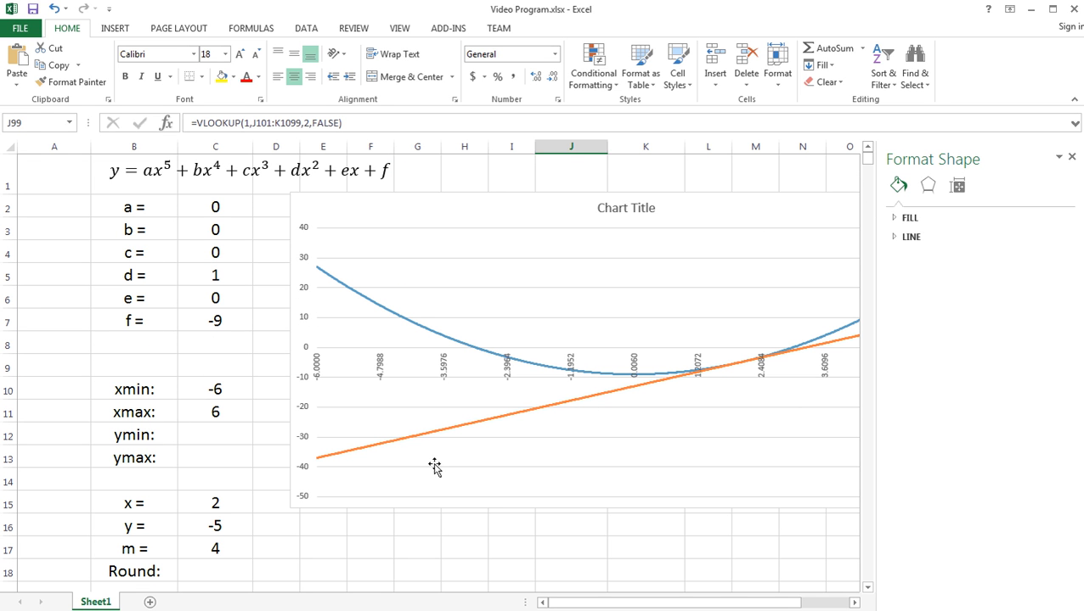
left_click(422, 295)
left_click(393, 289)
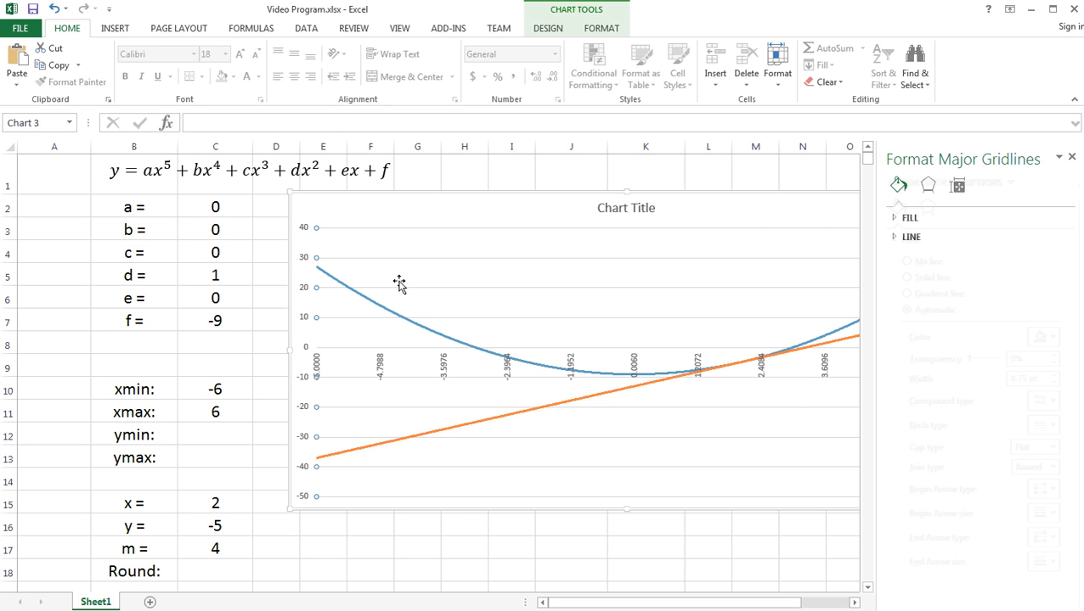
left_click(340, 571)
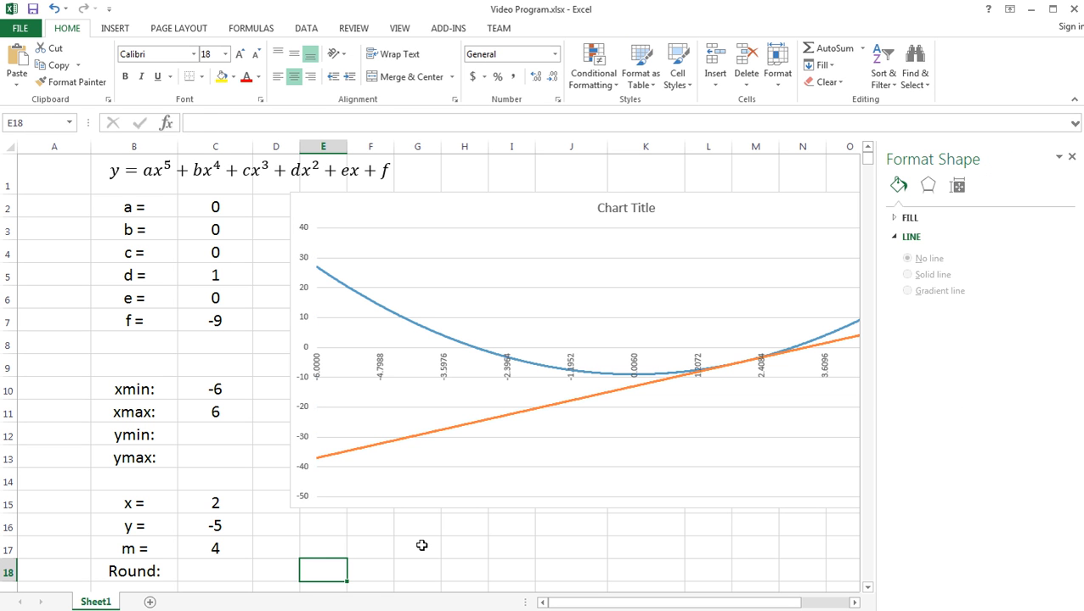
type("1st")
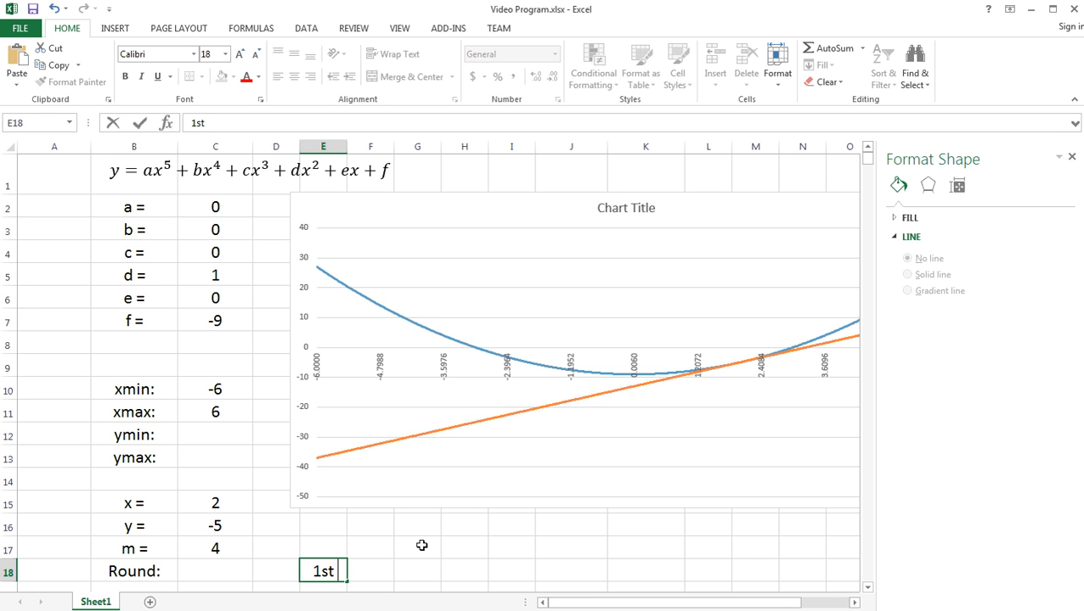
type(" Zero")
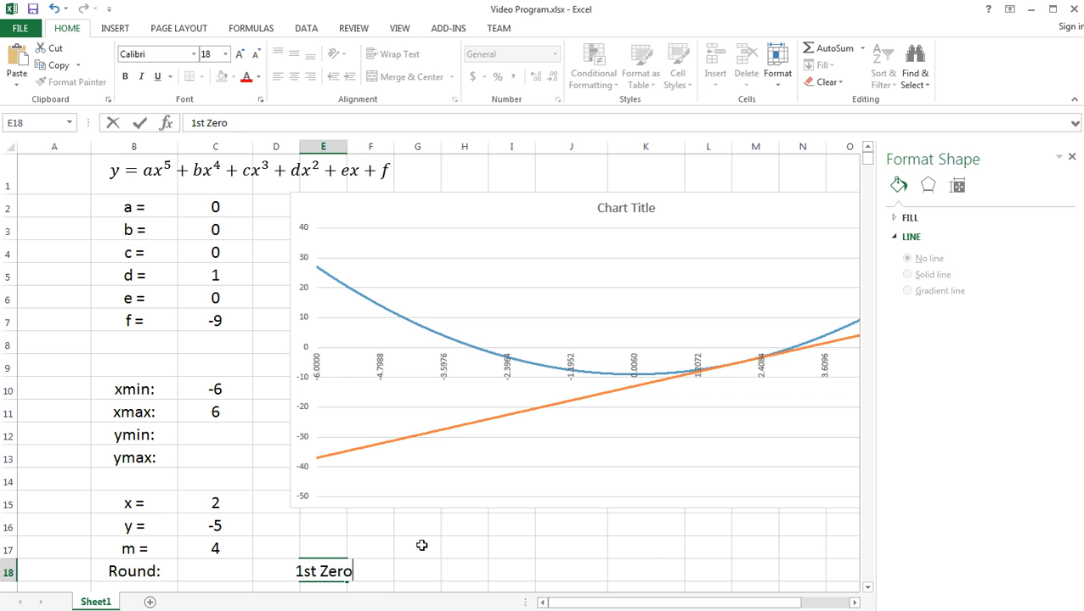
type(":")
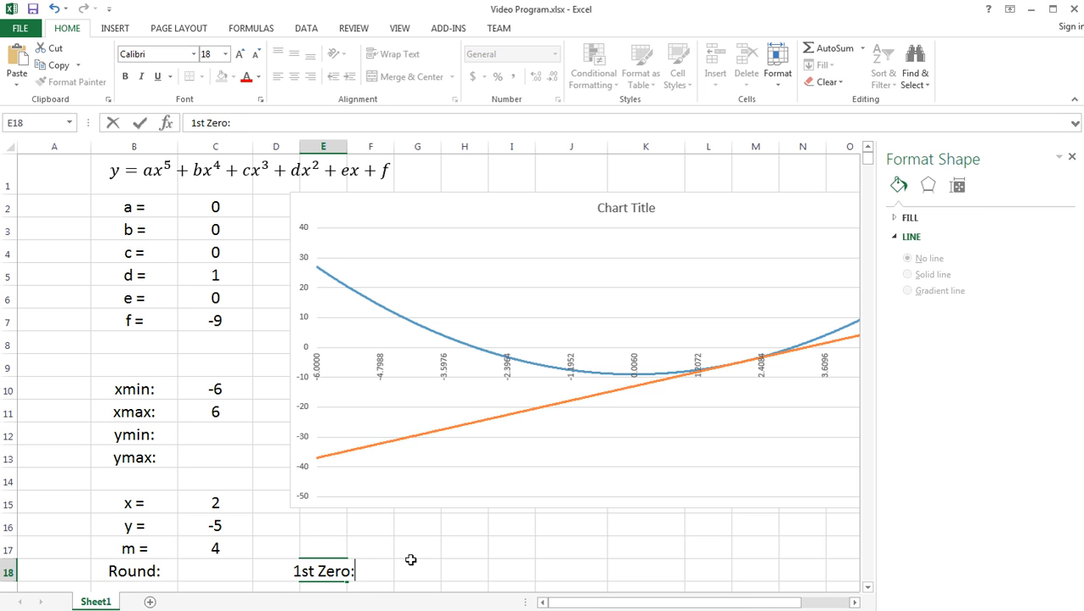
left_click(404, 562)
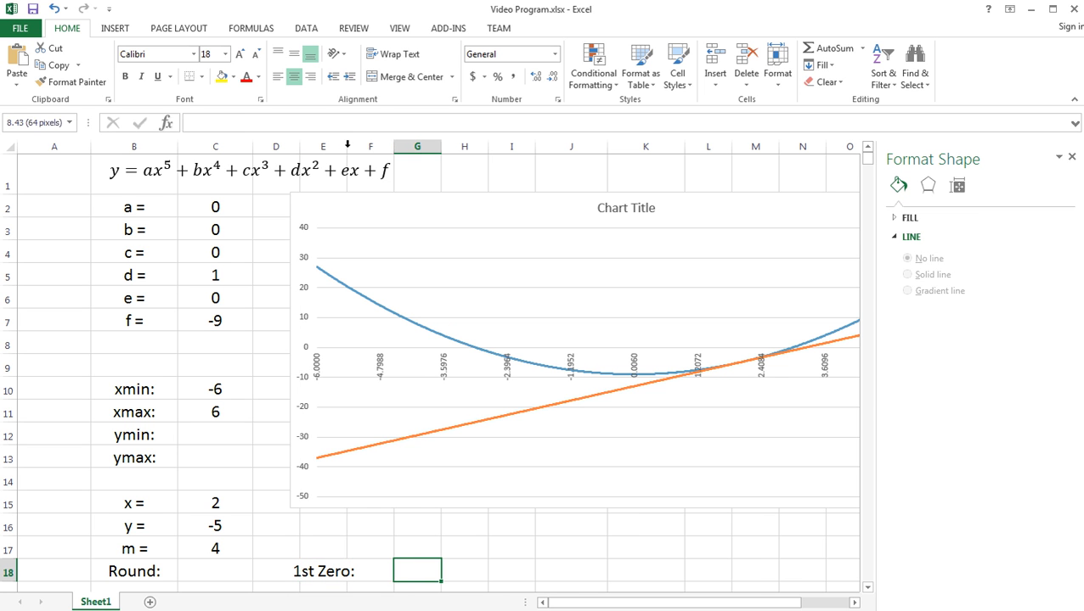
left_click_drag(348, 147, 369, 147)
- Link F18, beside the 1st Zero label, to the lookup result with the formula =J99
left_click(391, 575)
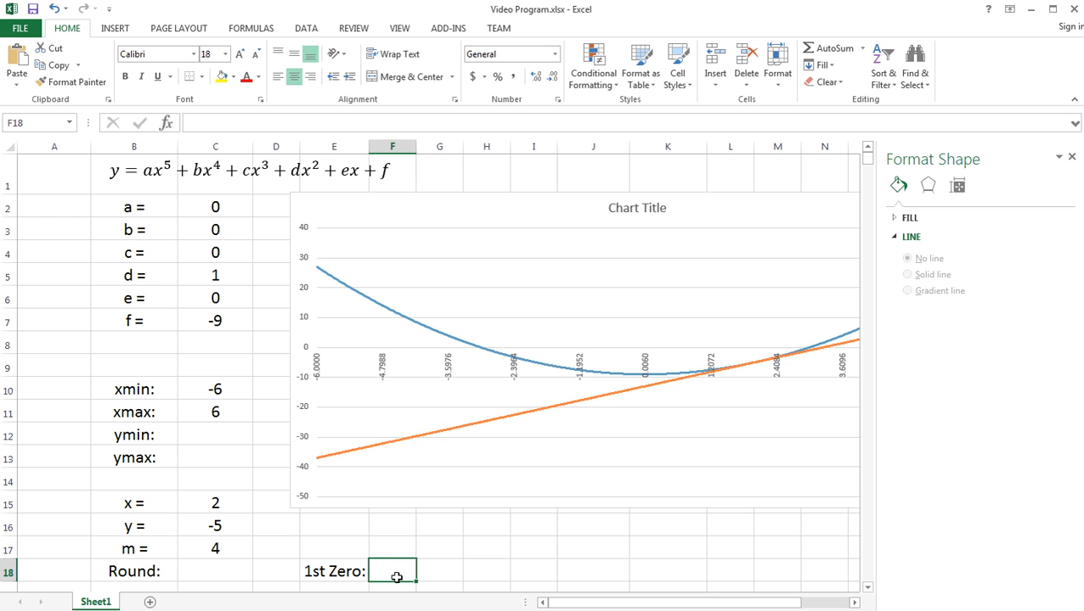
type("=")
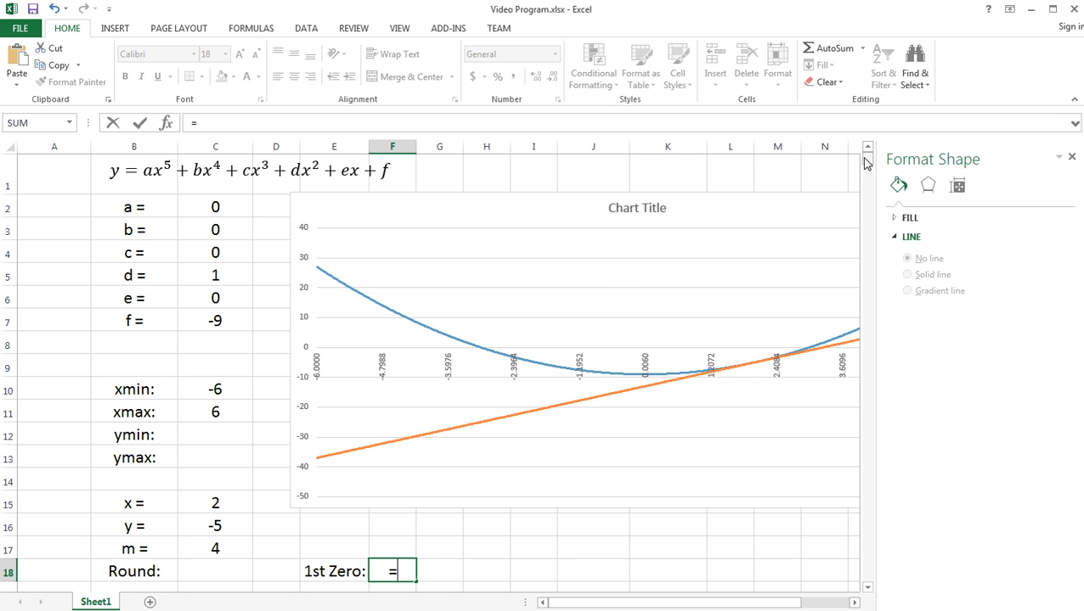
scroll(866, 163, "down", 13)
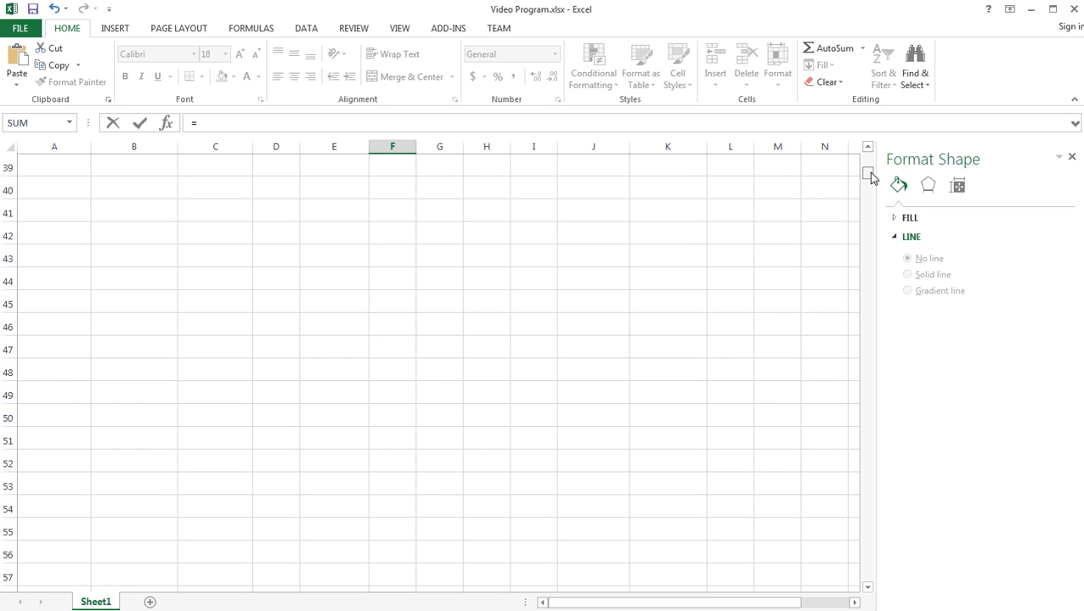
left_click_drag(871, 176, 870, 193)
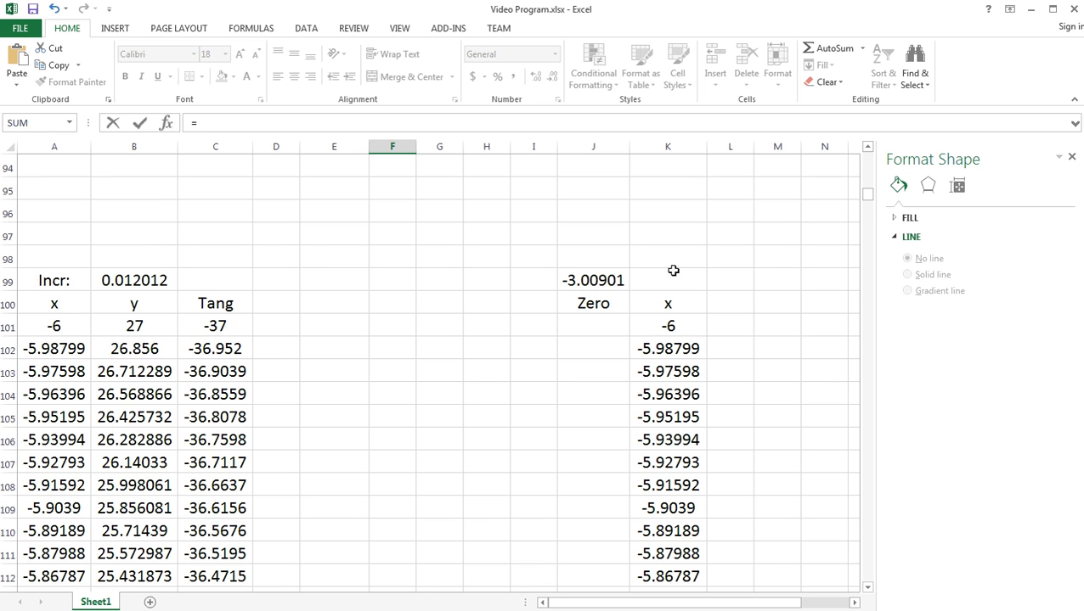
left_click(598, 281)
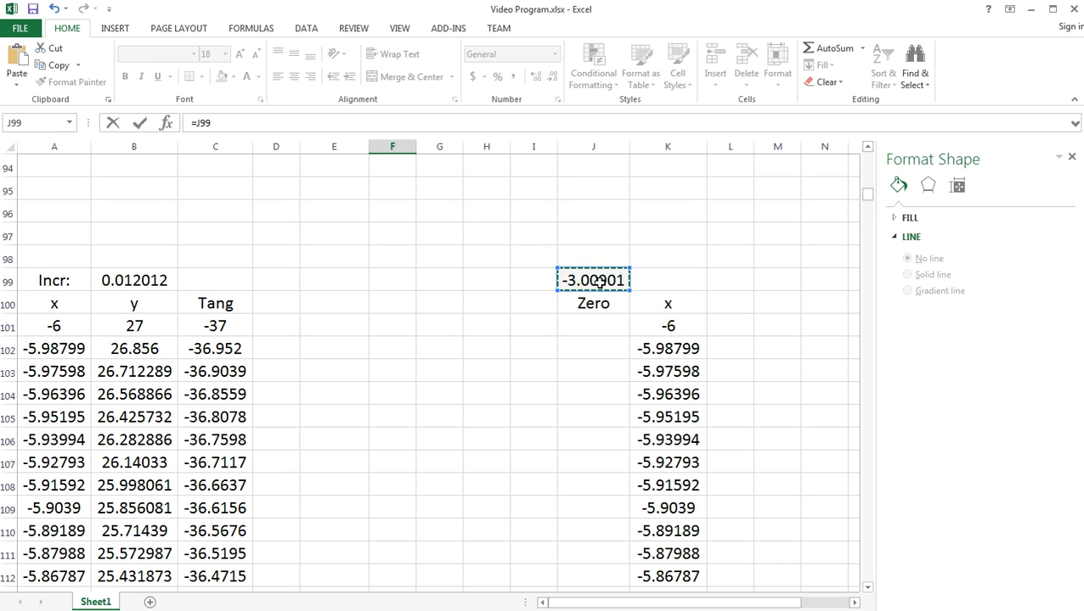
key("Return")
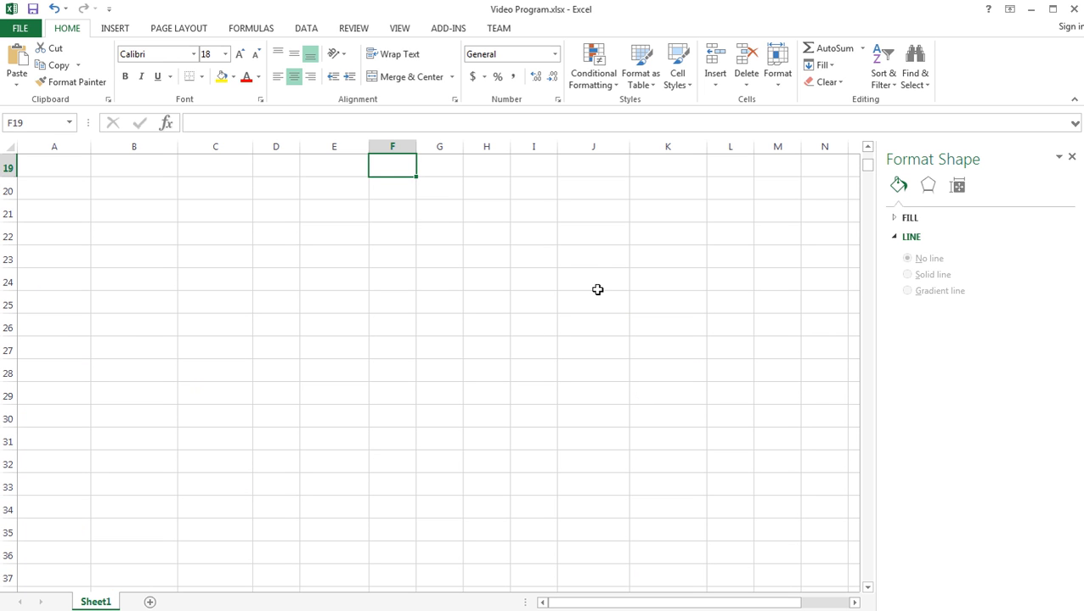
- Widen column F so the 1st Zero value in F18 shows more decimals
left_click(513, 291)
left_click_drag(870, 170, 867, 161)
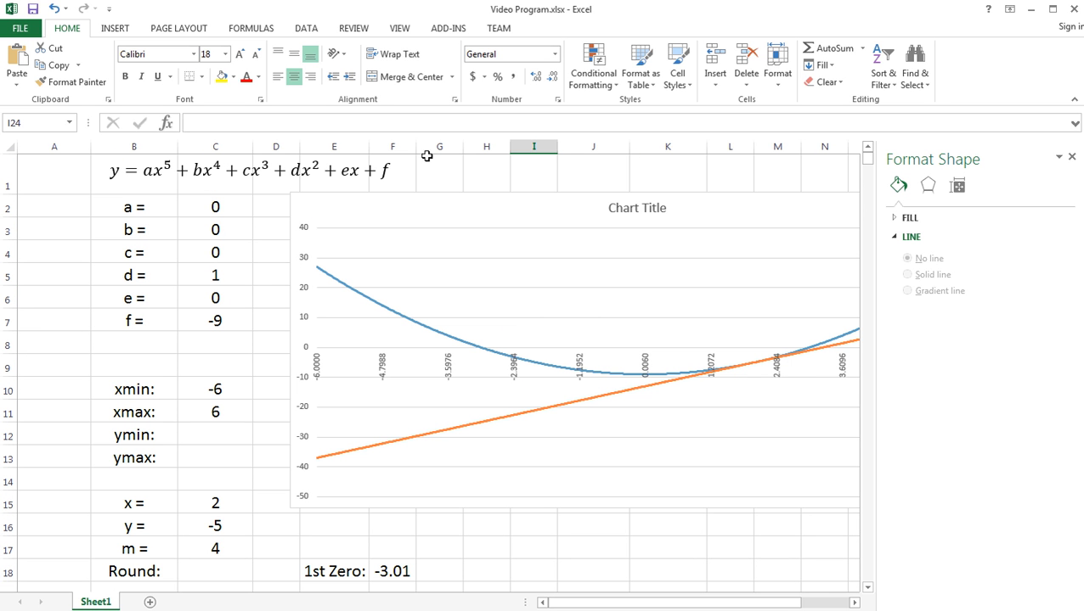
left_click_drag(416, 146, 432, 146)
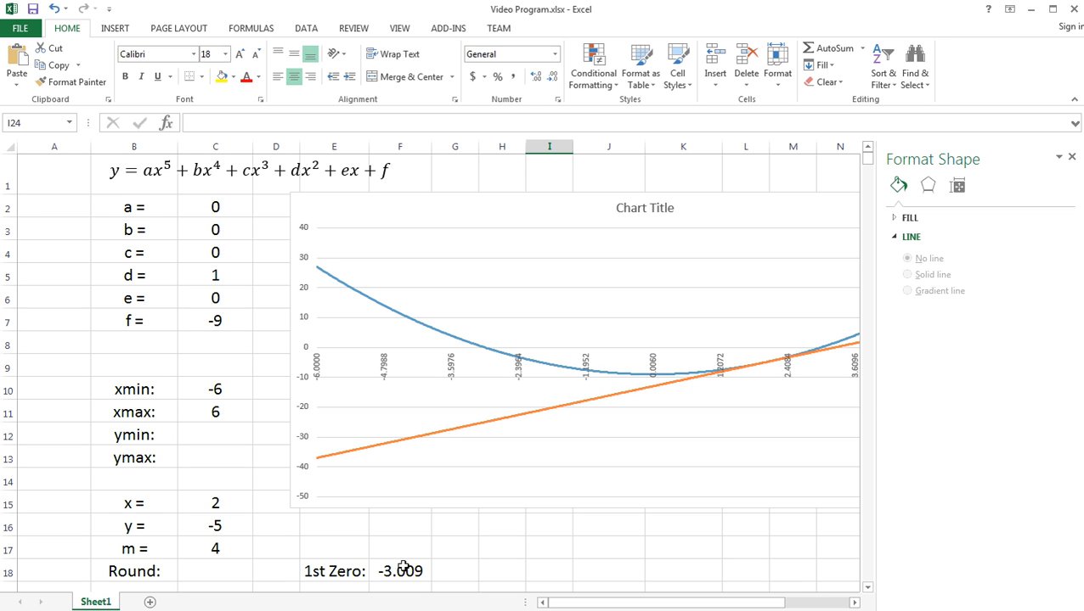
- Narrow the graphing window by setting xmin in C10 to -3.1 and xmax in C11 to -2.9
left_click(209, 389)
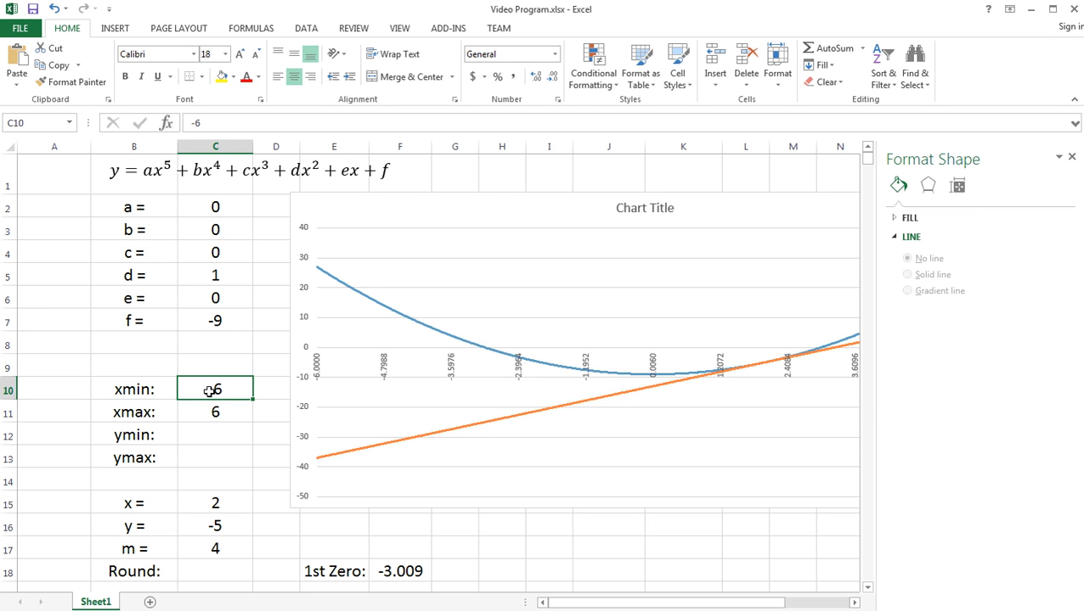
type("-")
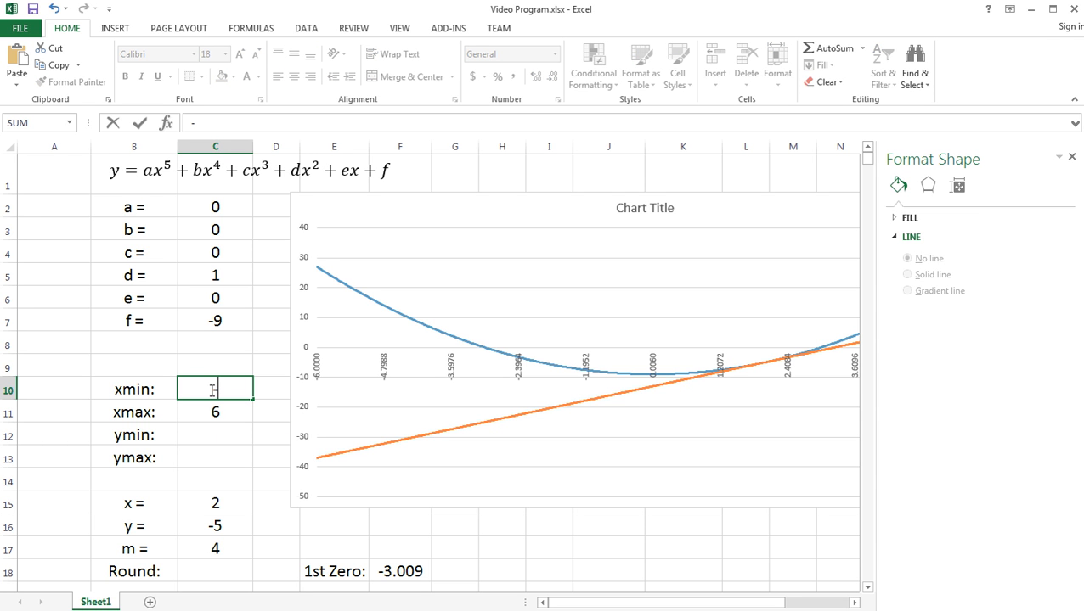
type("3.1")
key("Return")
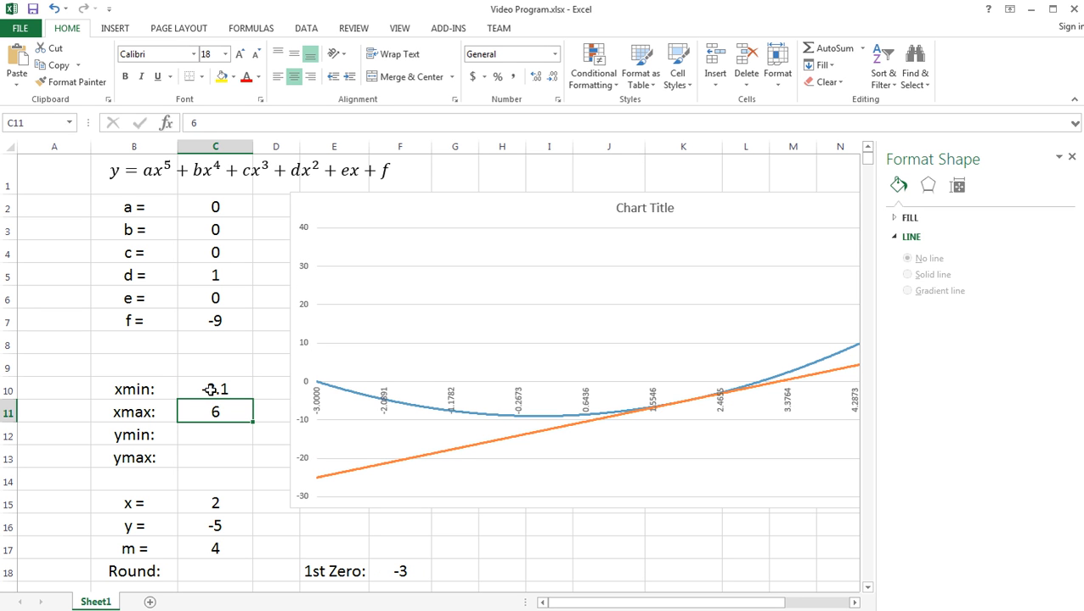
left_click(211, 389)
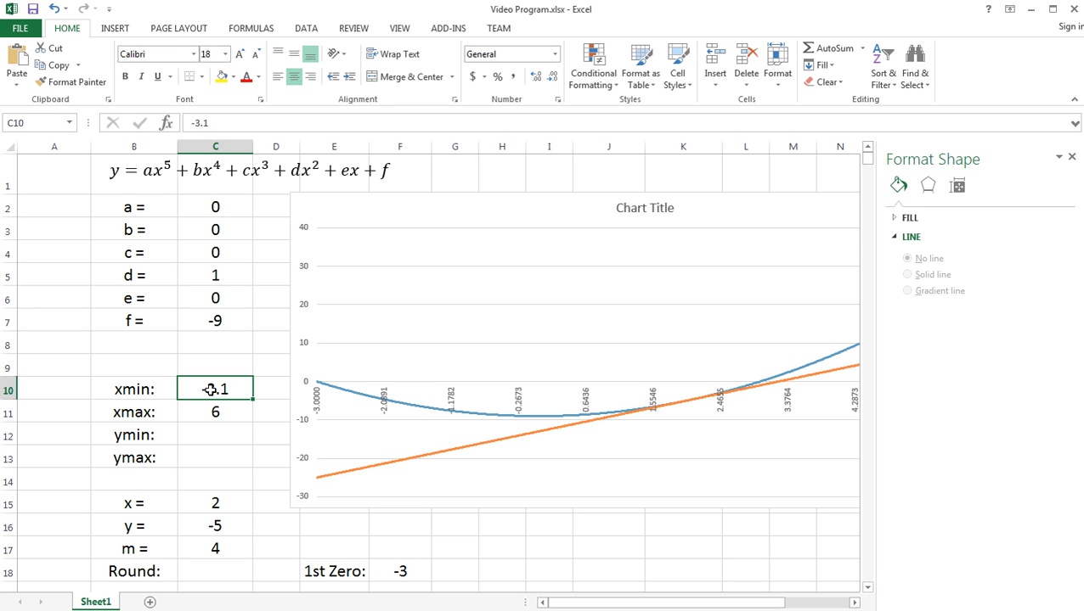
key("Return")
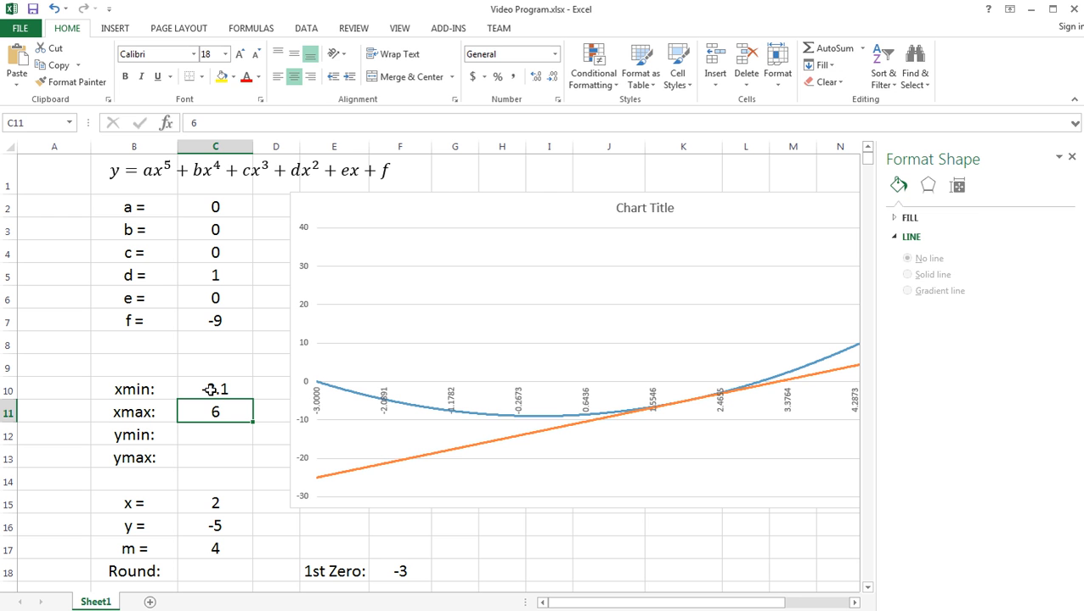
type("-2")
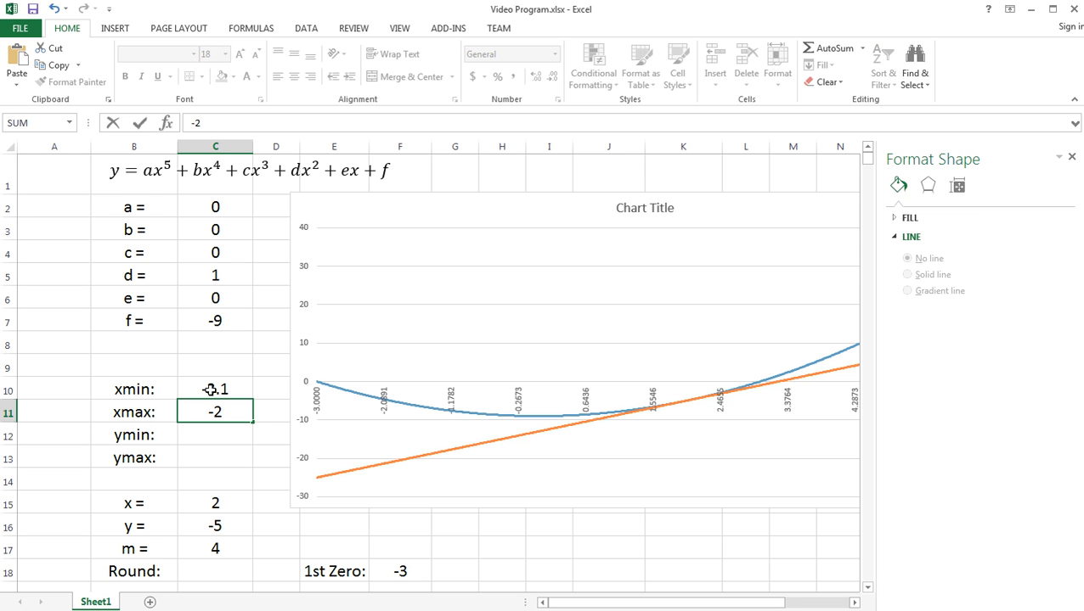
type(".9")
key("Return")
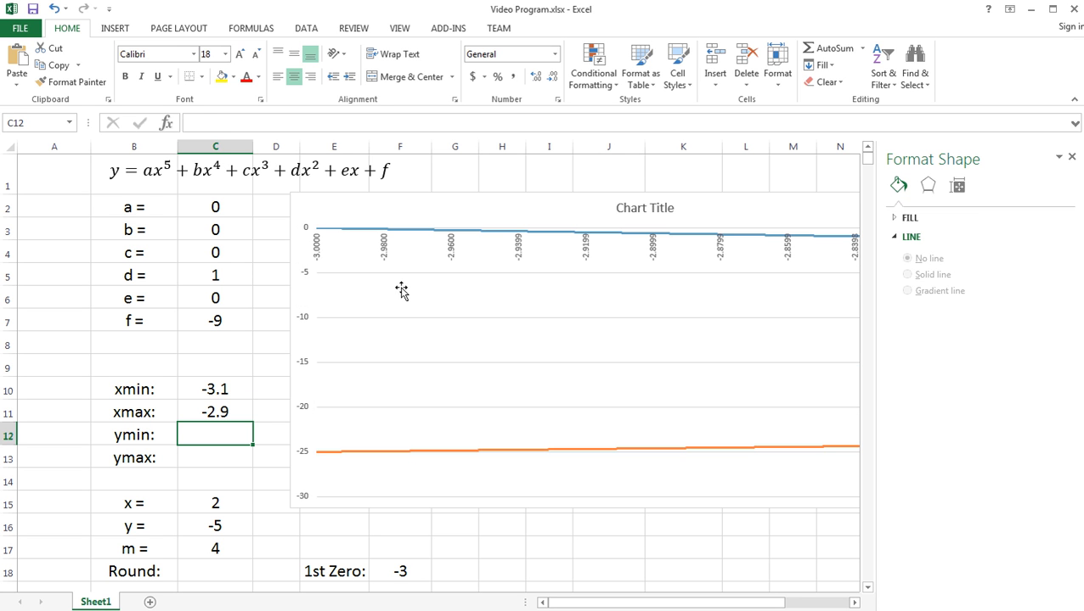
- Narrow column F slightly and select the xmin value in C10
mouse_move(432, 146)
left_mouse_down()
mouse_move(553, 160)
mouse_move(628, 149)
mouse_move(445, 174)
mouse_move(437, 148)
mouse_move(423, 151)
left_mouse_up()
left_click(428, 150)
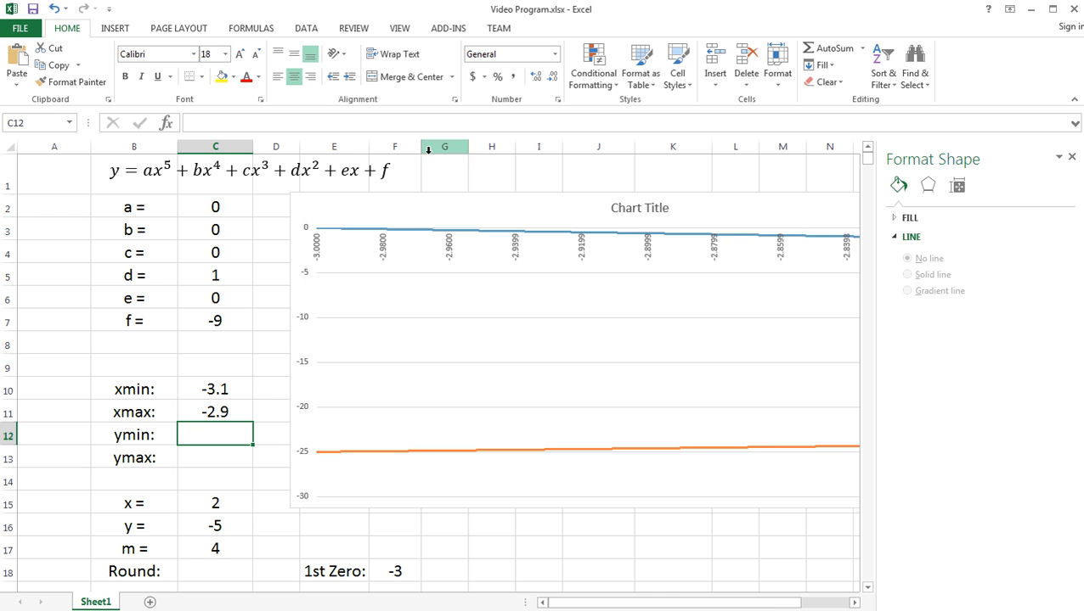
left_click(217, 388)
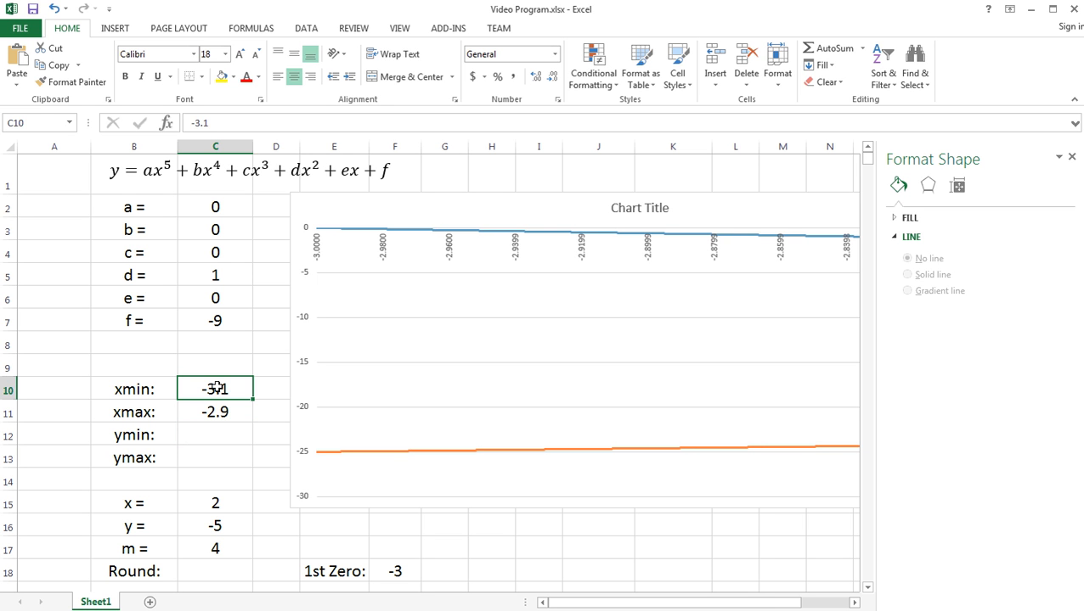
- Widen the graphing window by setting xmin in C10 to -6 and xmax in C11 to 6
type("-6")
key("Return")
type("6")
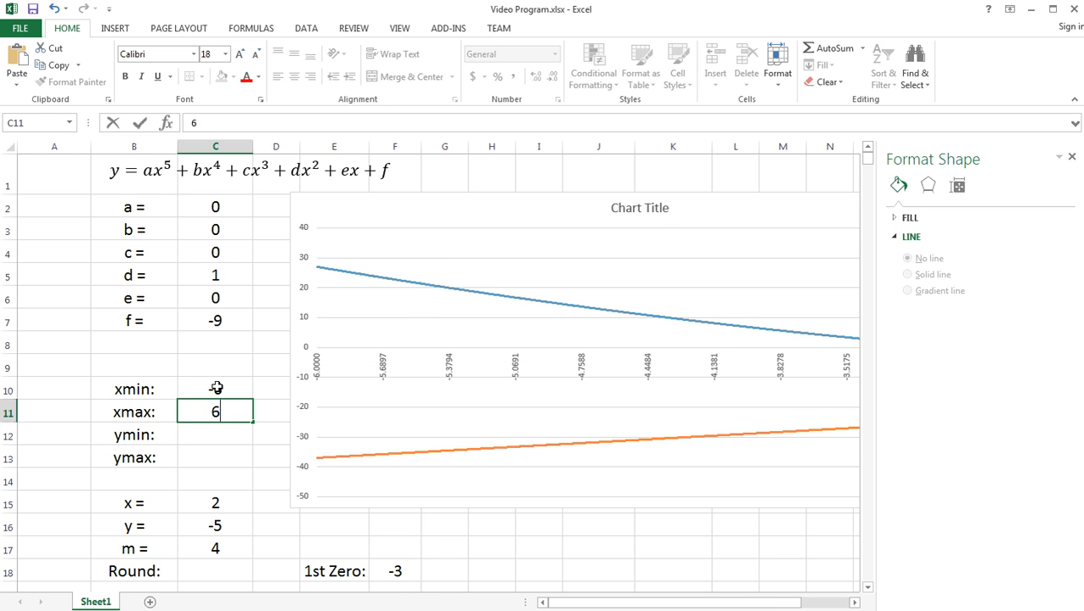
key("Return")
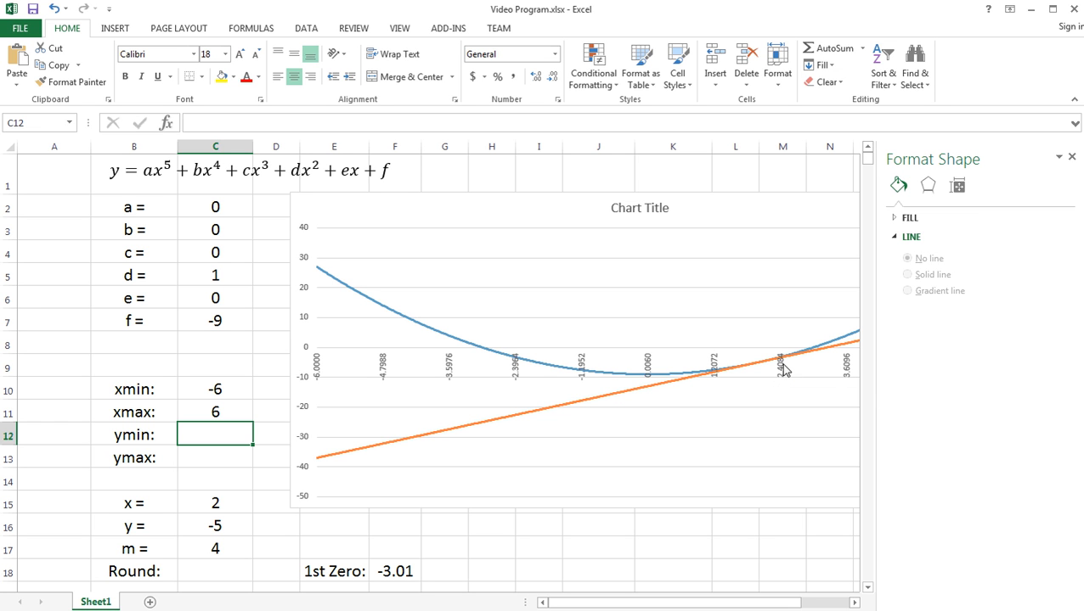
- Set xmin in C10 to 2.4 to bring the graph's start closer to the positive zero
left_click(216, 390)
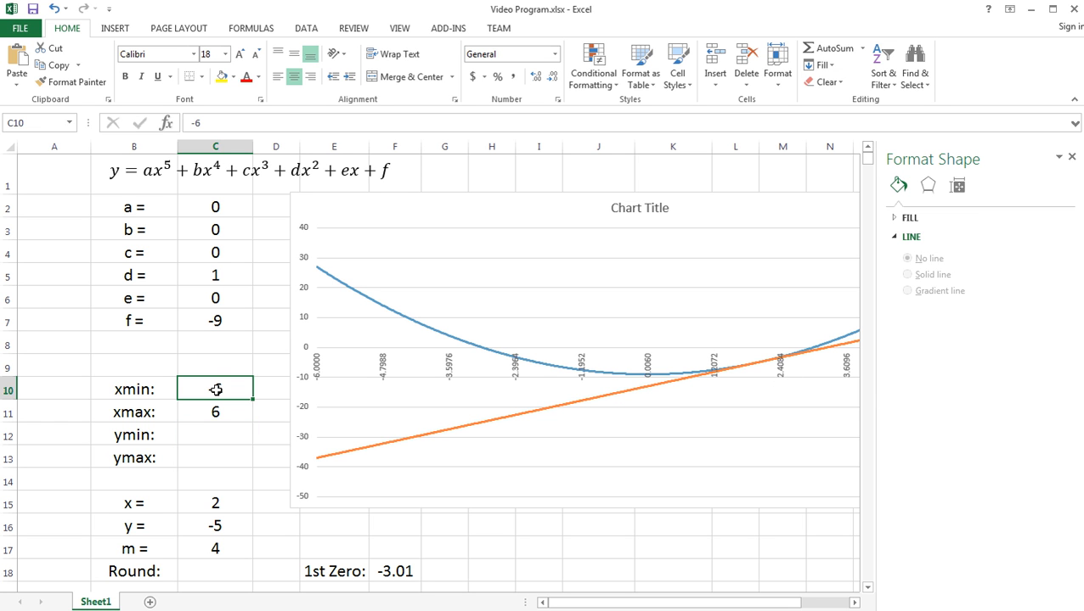
type("2.,")
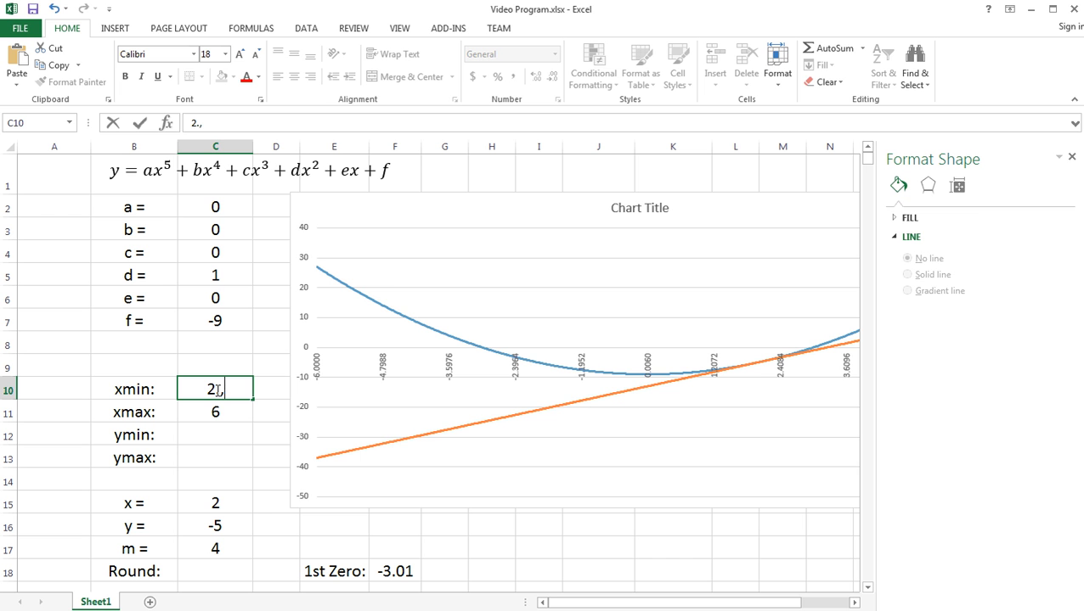
key("BackSpace")
type("4")
key("Return")
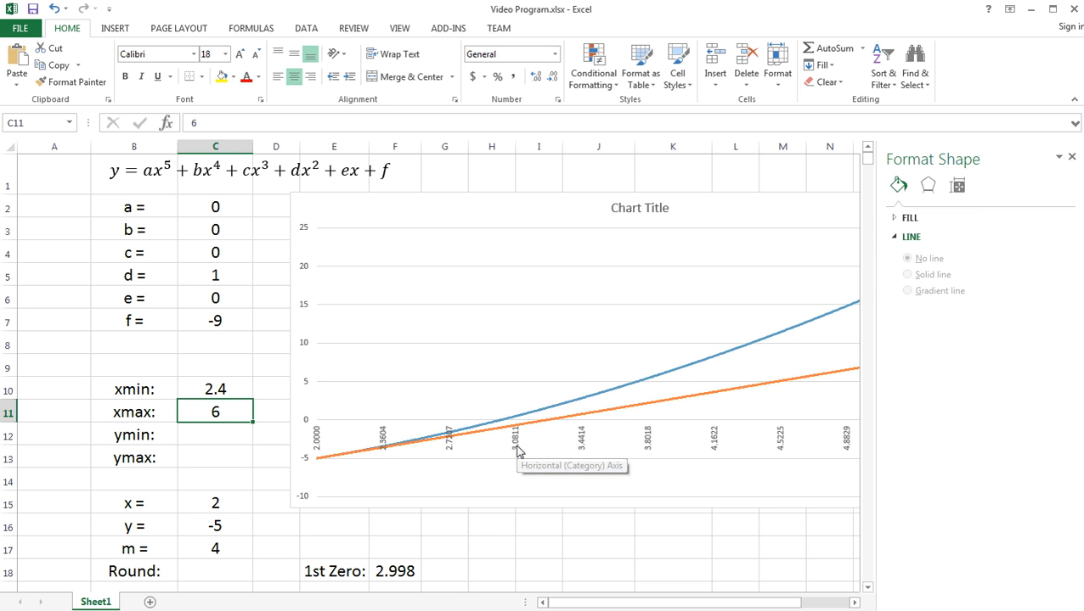
- Narrow the graphing window around the positive zero by setting xmin in C10 to 2.7 and xmax in C11 to 3.1
left_click(219, 390)
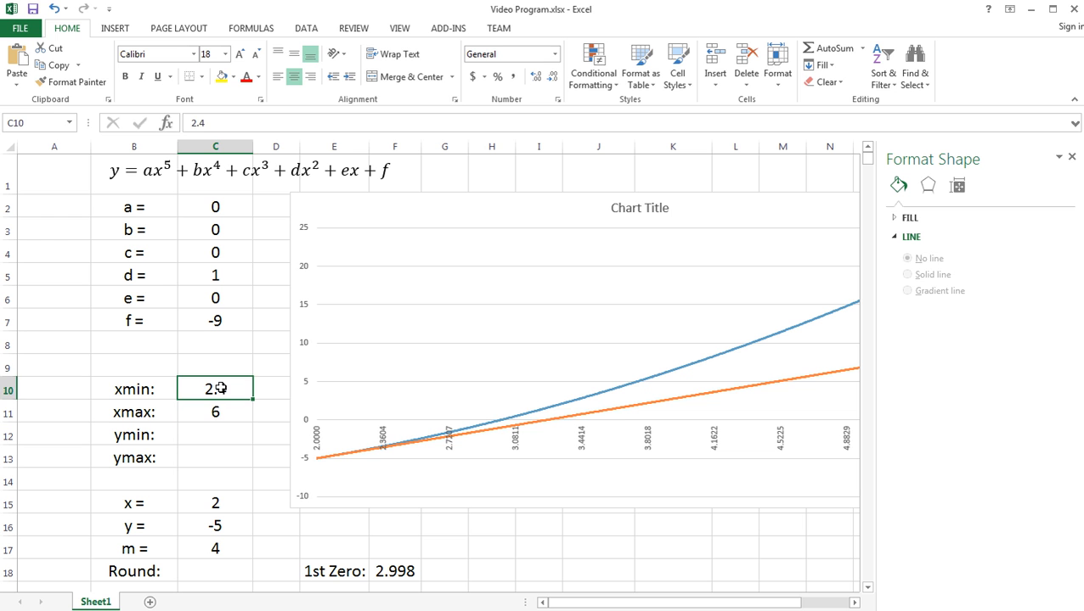
type("2.7")
key("Return")
type("3")
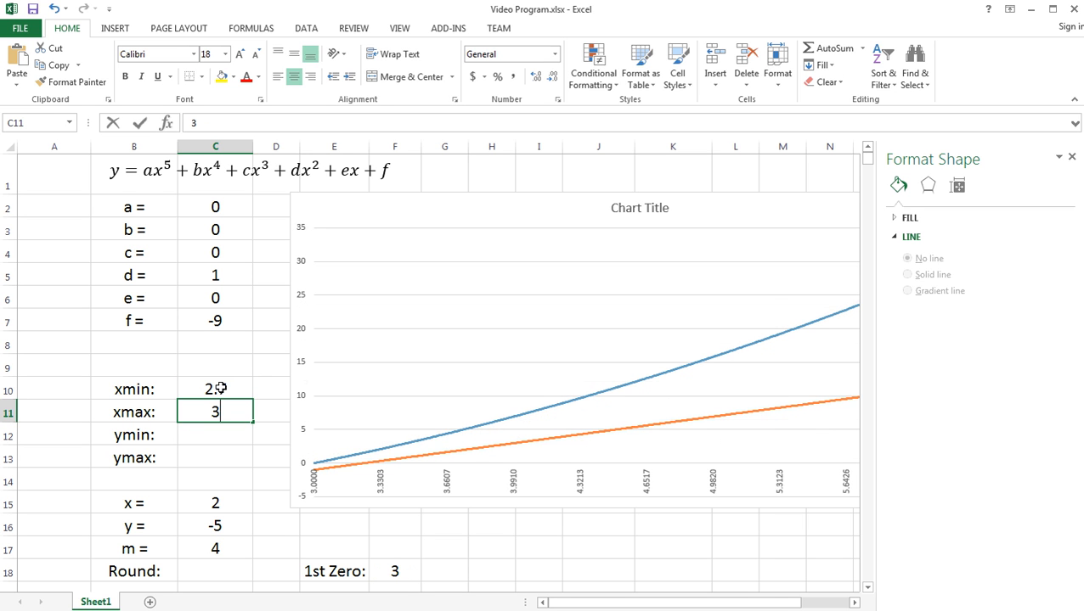
type(".1")
key("Return")
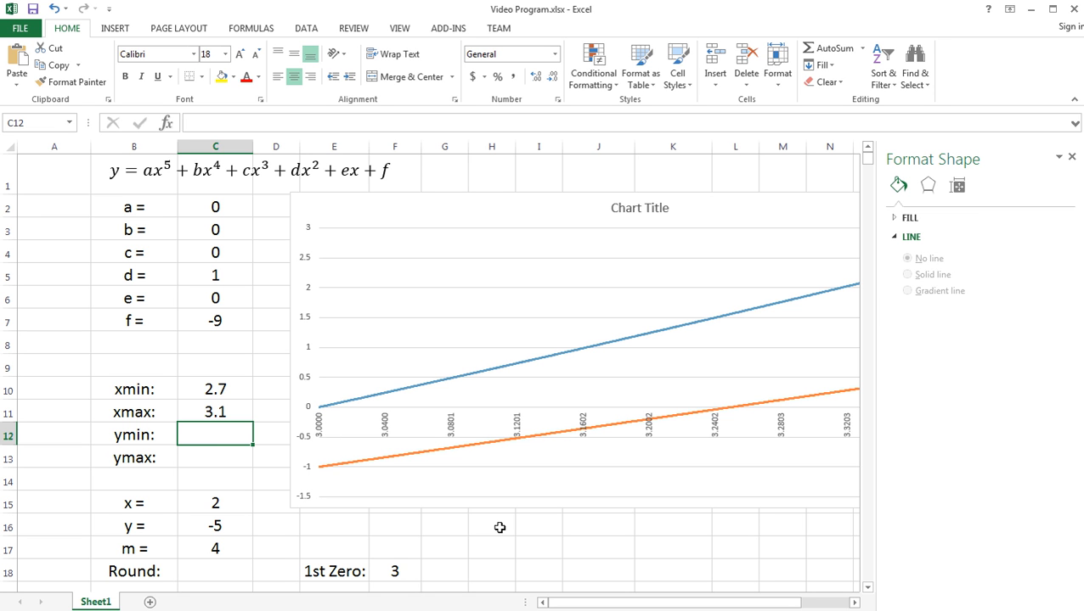
left_click(459, 531)
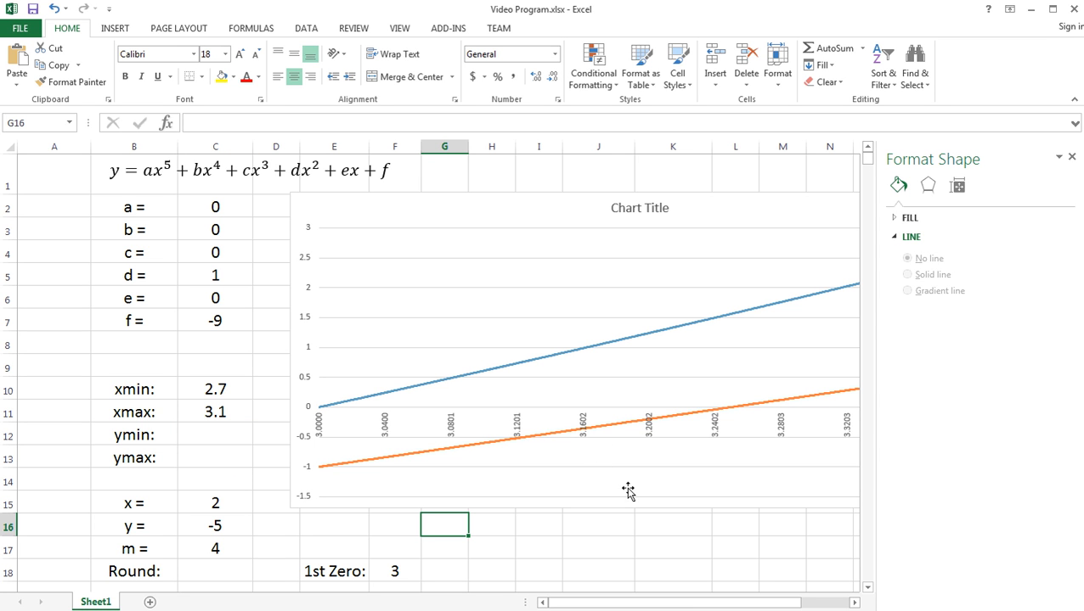
- Restore the full graphing window with xmin in C10 at -6 and xmax in C11 at 6
left_click(227, 392)
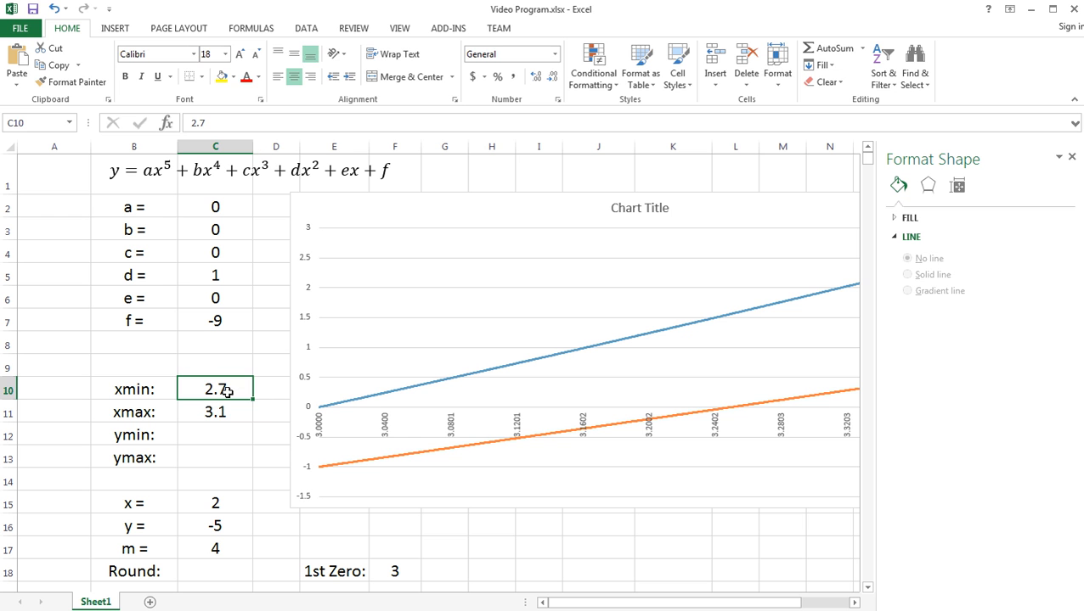
type("-6")
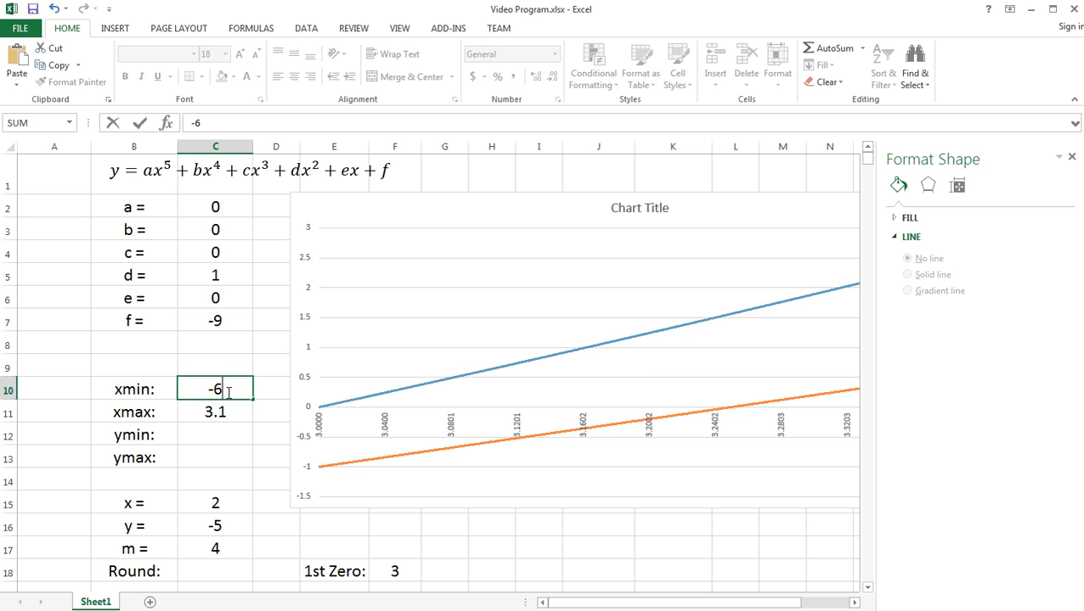
key("Return")
type("6")
key("Return")
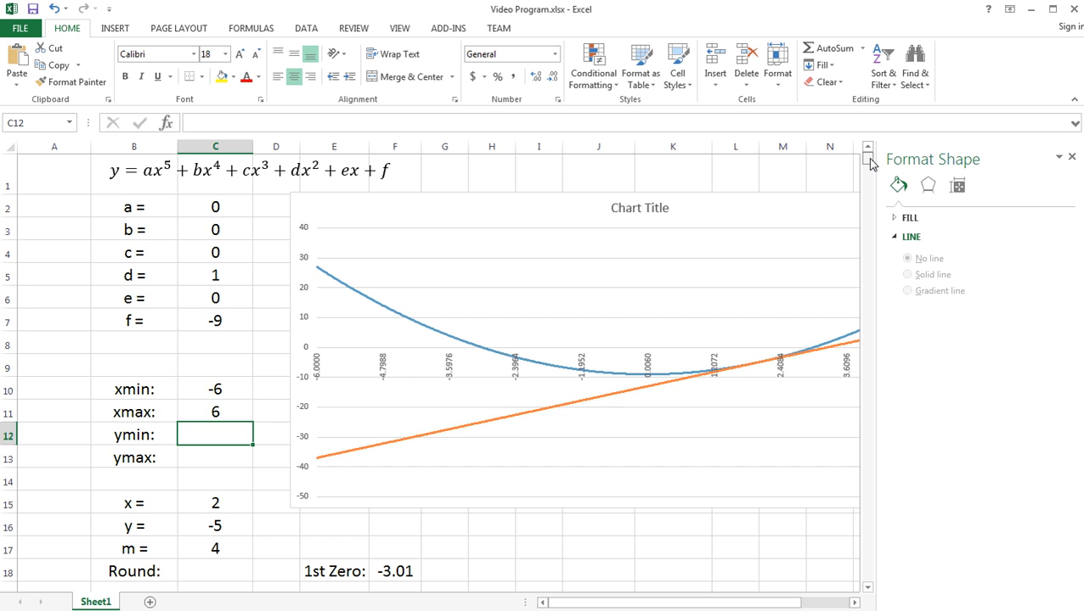
scroll(870, 163, "down", 5)
scroll(869, 163, "up", 5)
mouse_move(455, 433)
right_click(227, 507)
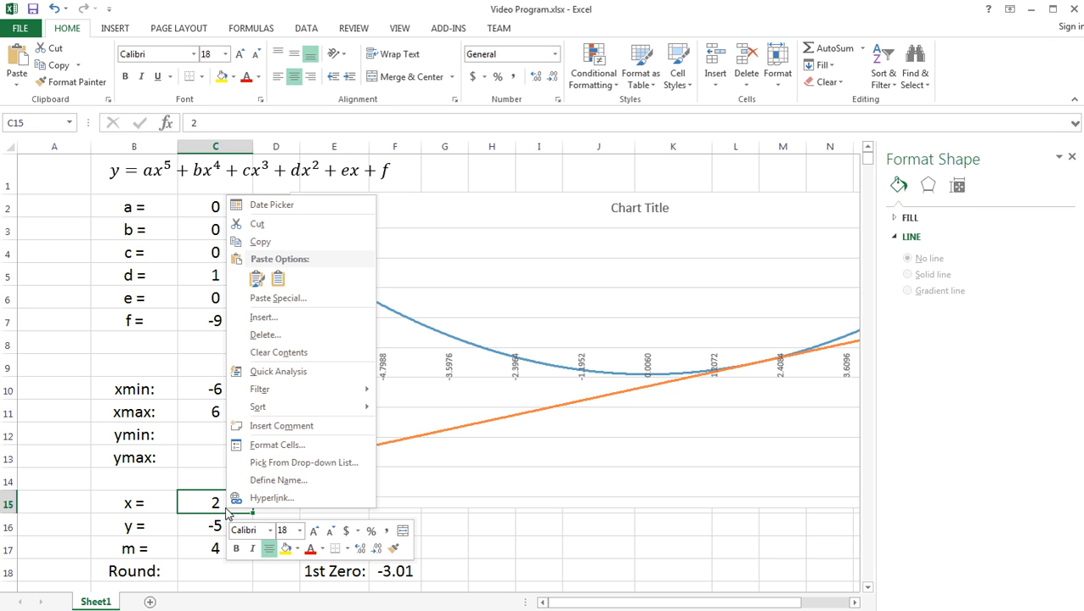
left_click(556, 541)
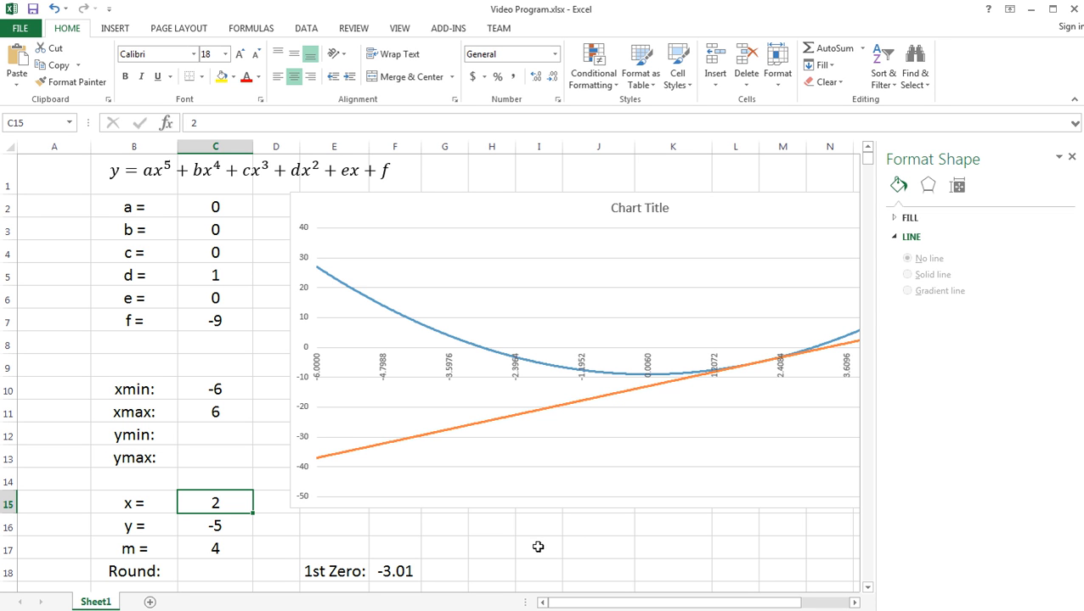
- Enter the point-slope form y-y1=m(x-x1) as text in cell J17 below the chart
left_click(579, 545)
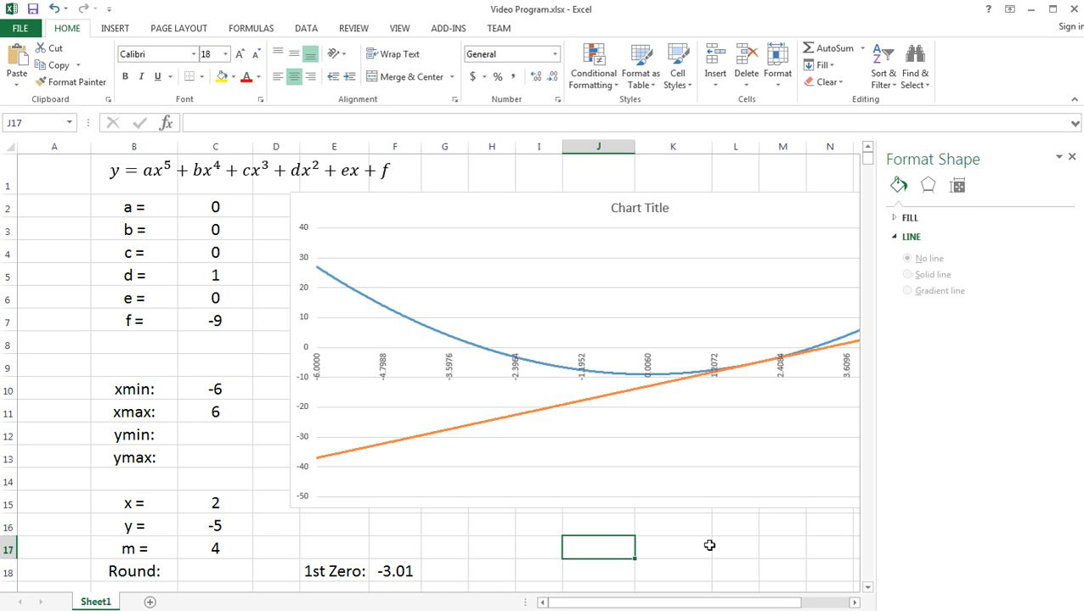
type("y")
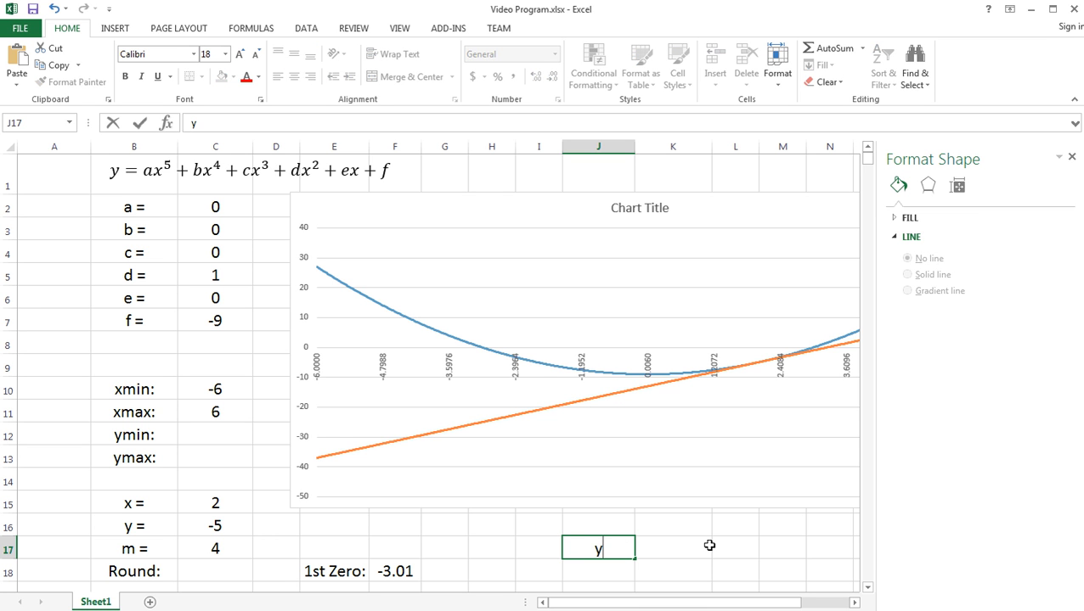
type("-y1=m")
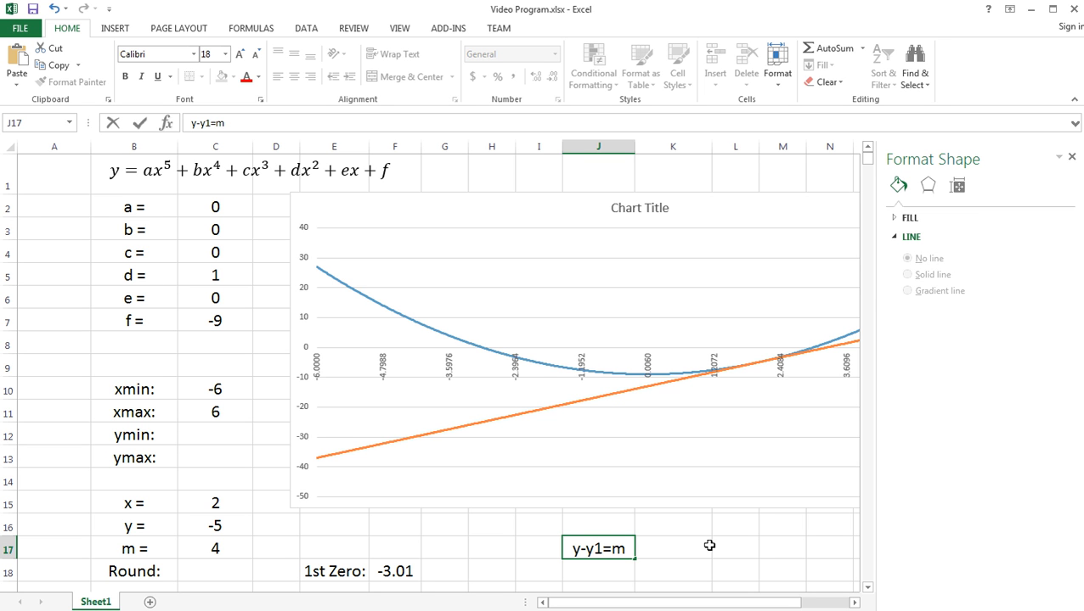
type("(x-")
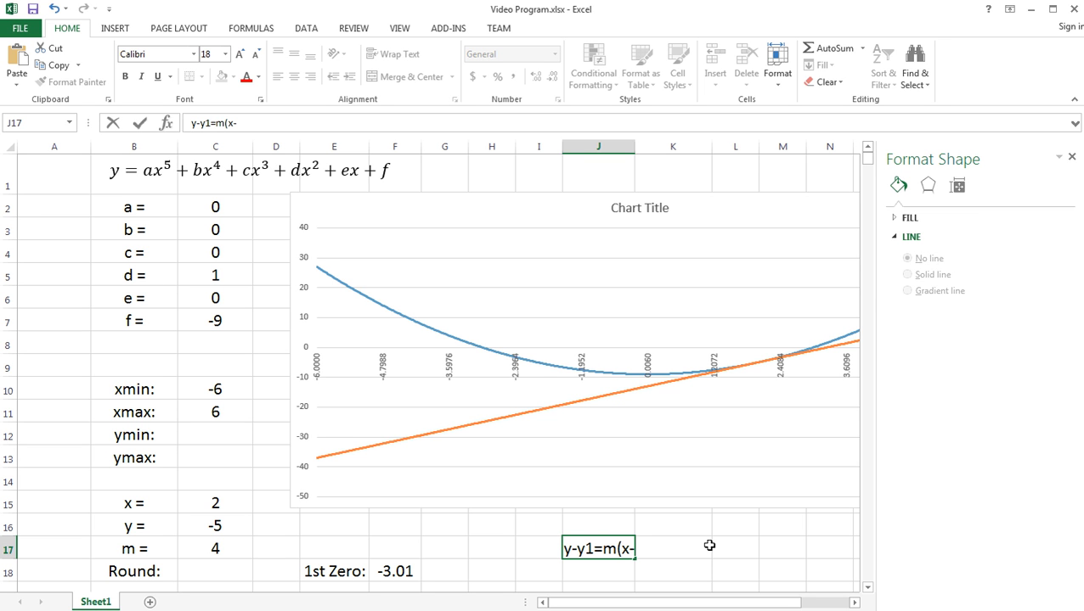
type("x1)")
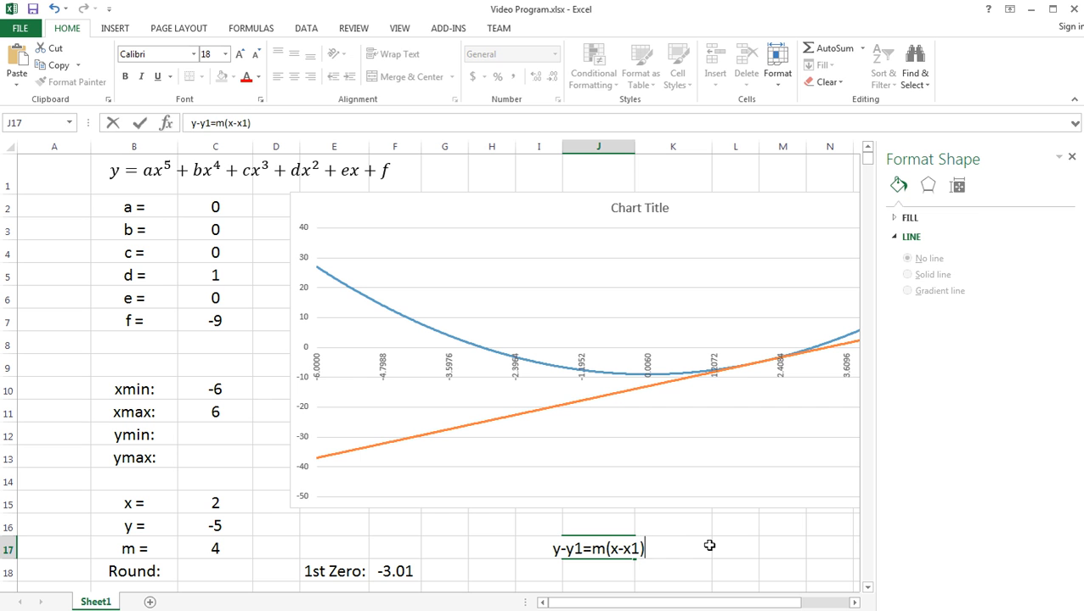
key("Return")
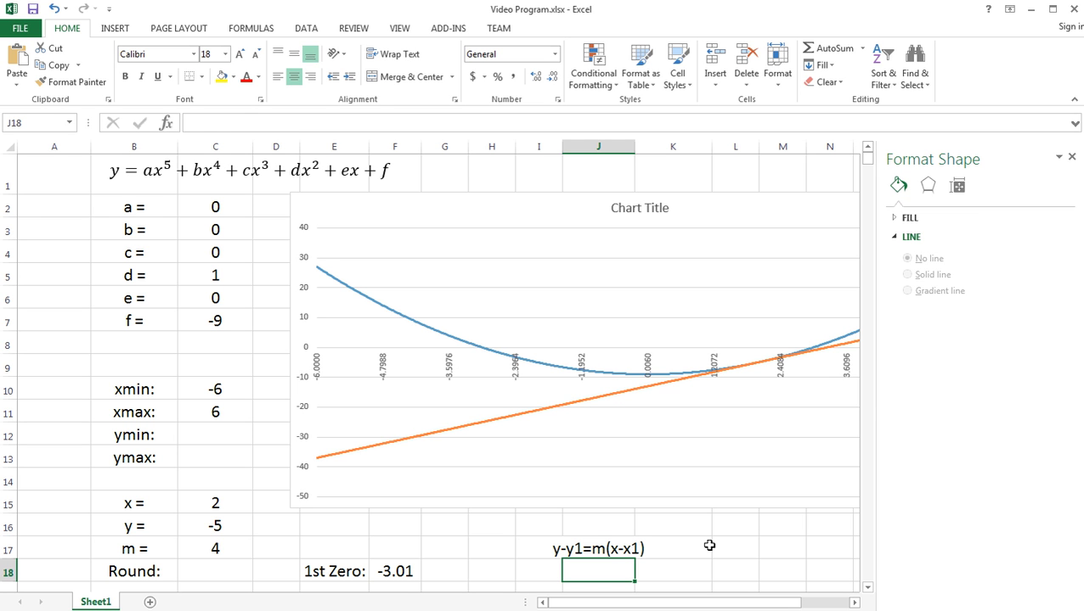
- Enter the rearranged tangent line equation y=mx - mx1+y1 as text in cell J18
type("y")
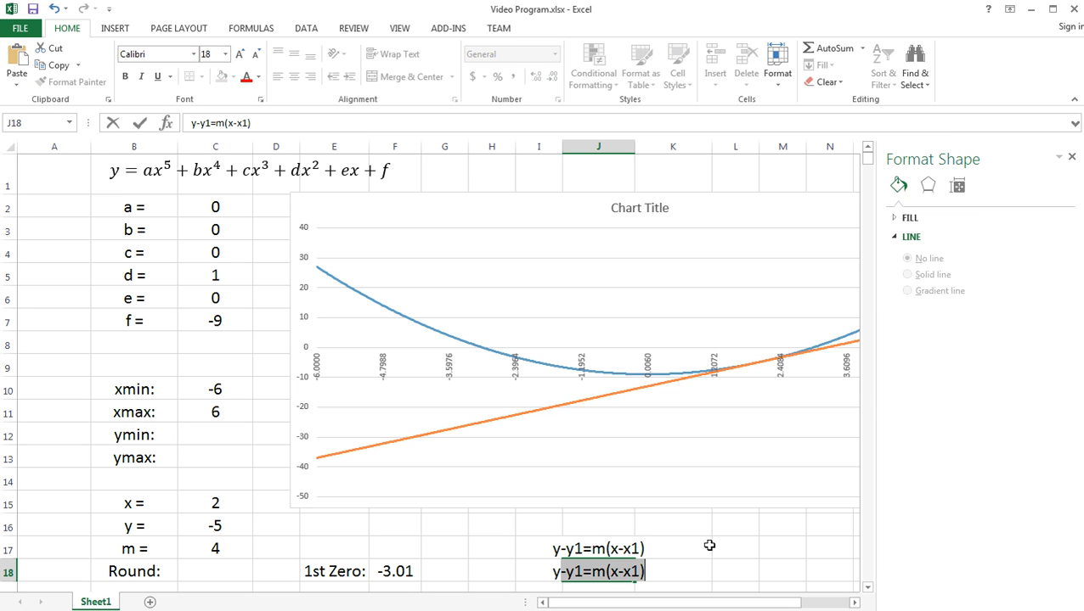
type("=")
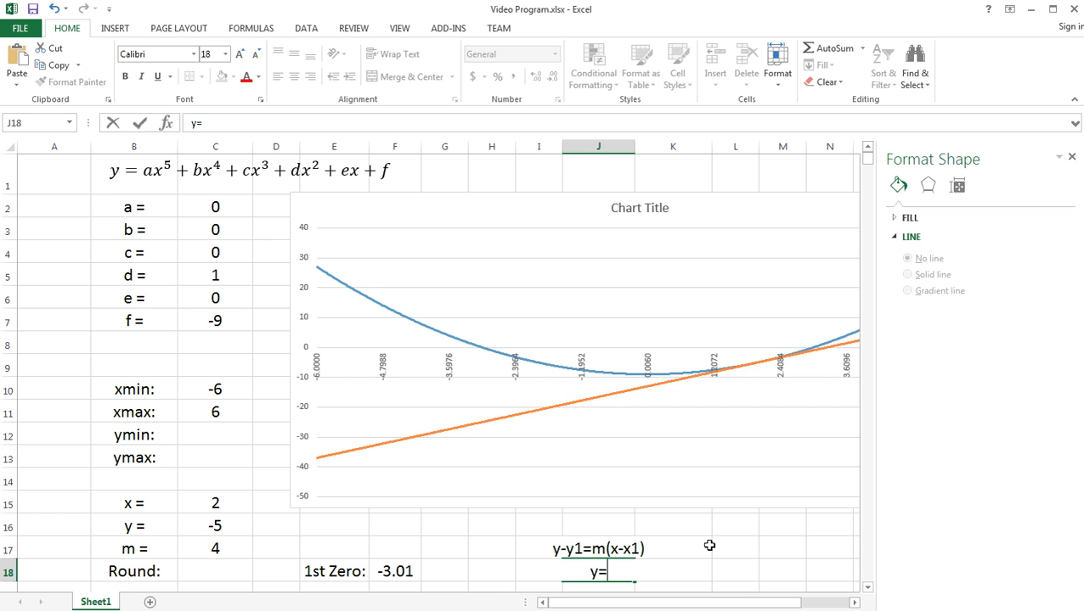
type("m(")
key("BackSpace")
type("x - m")
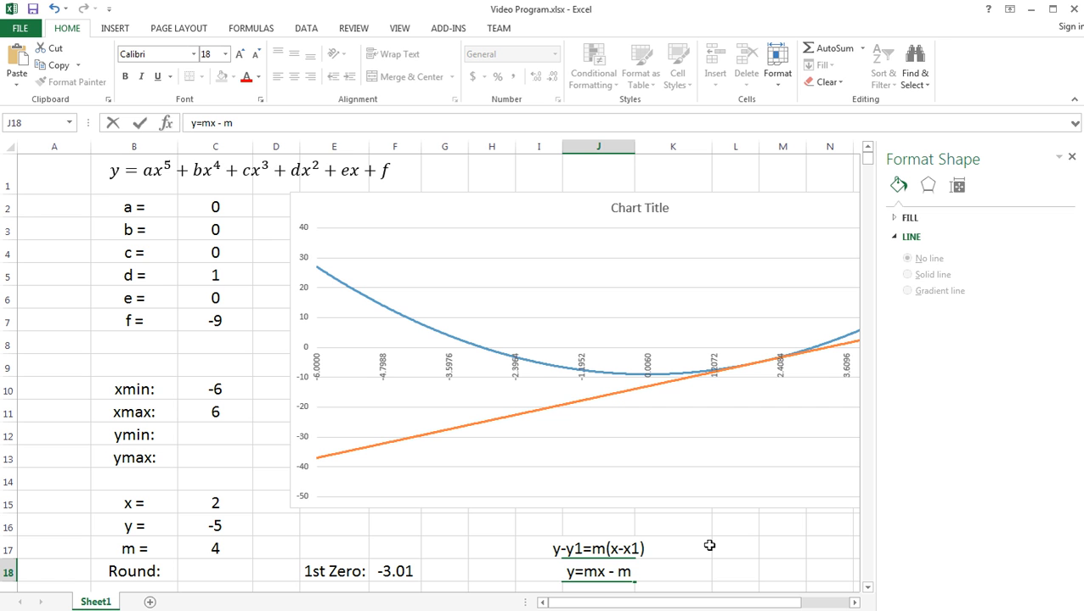
type("x1")
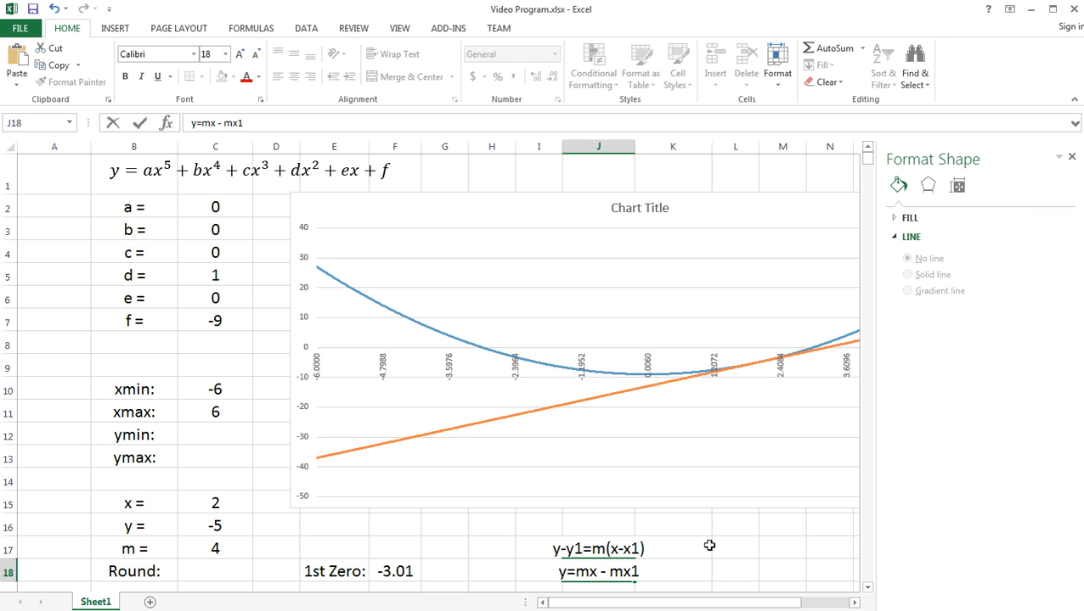
type("+")
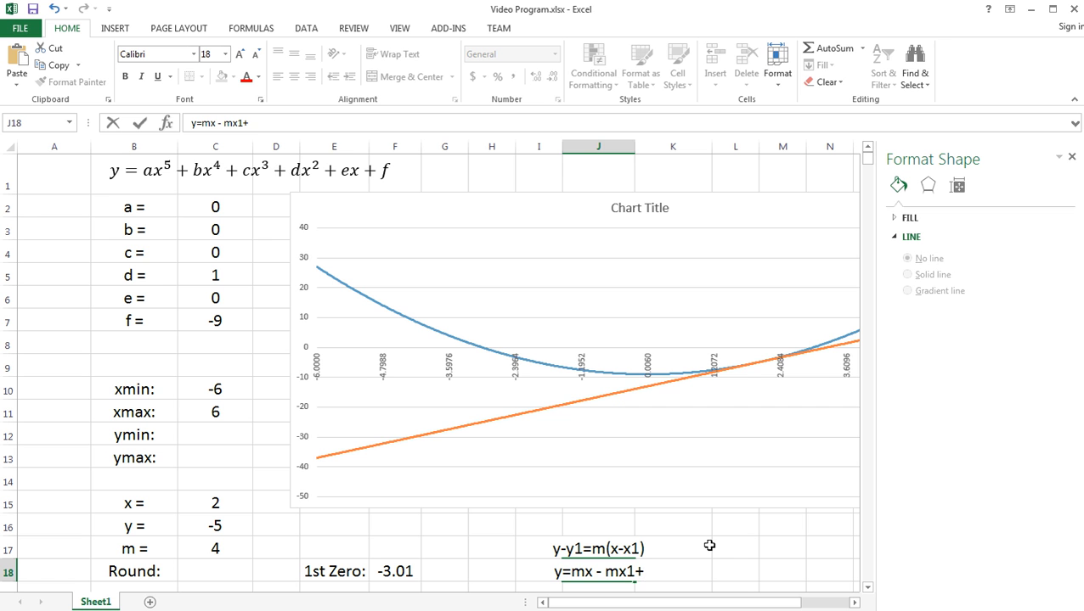
type("y1")
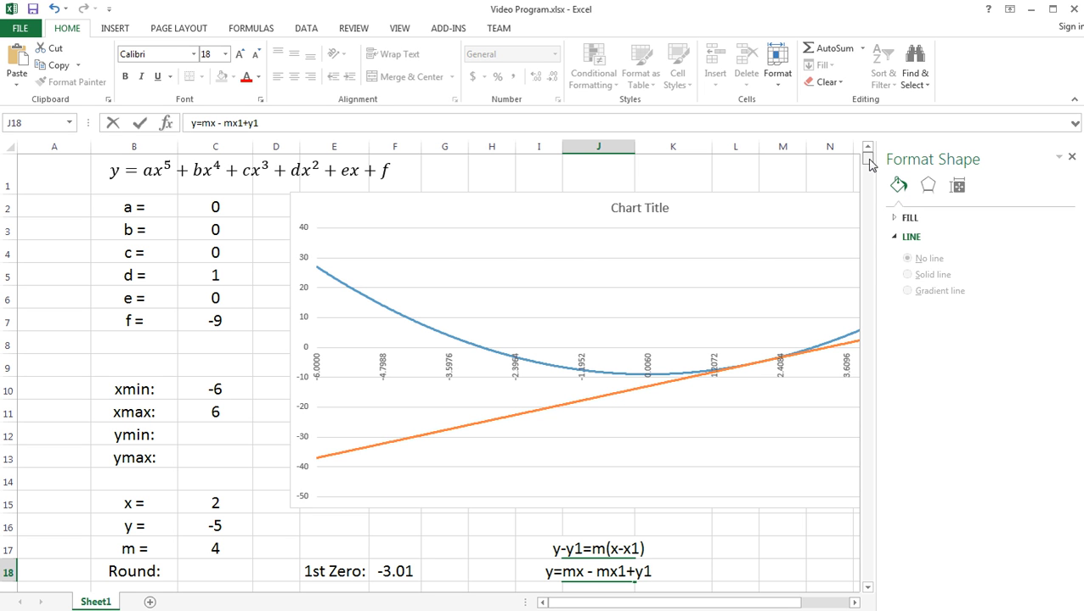
scroll(869, 164, "down", 2)
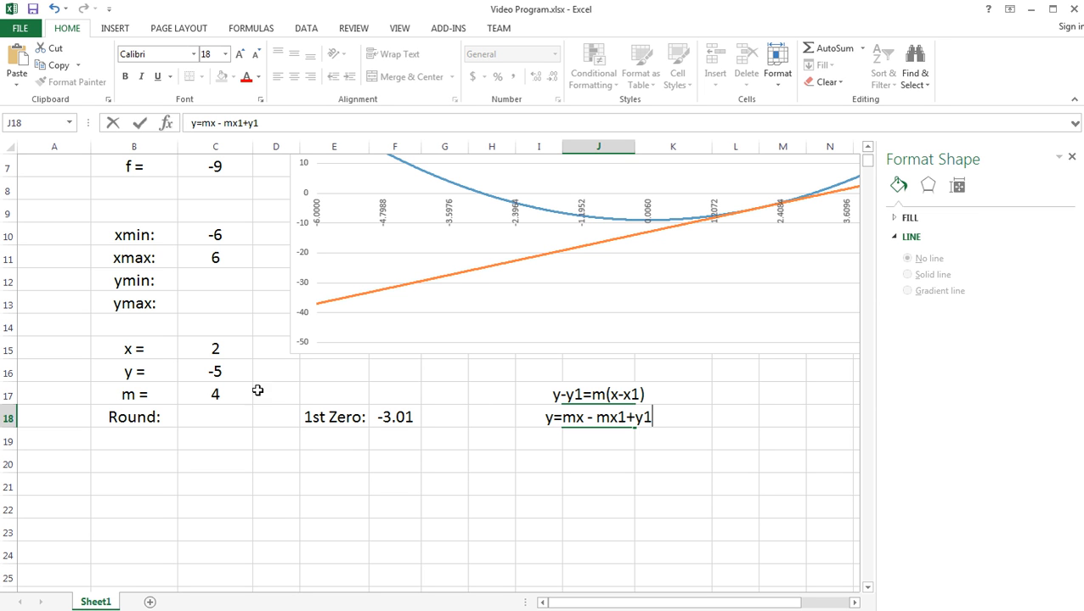
- Enter the formula ="y = " in cell J20 as the start of the tangent line's equation
left_click(585, 464)
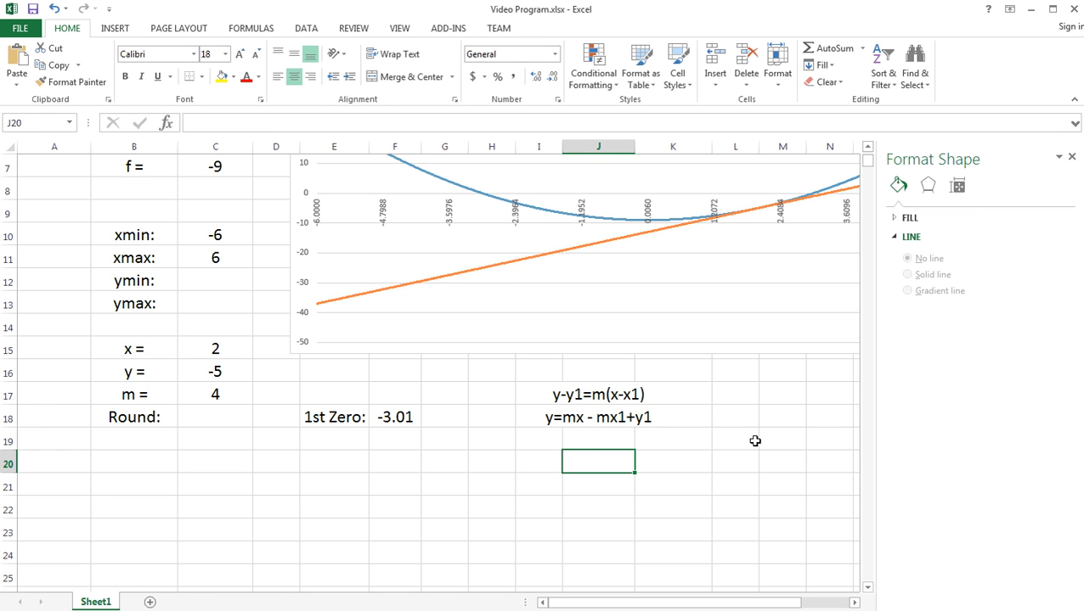
type("=")
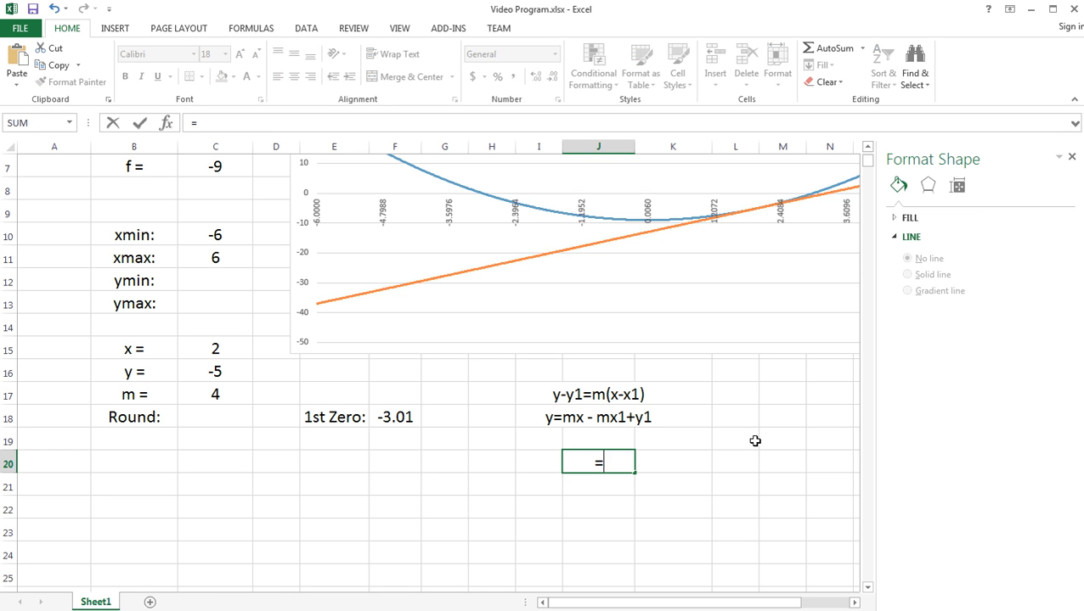
type("\"y = \" &")
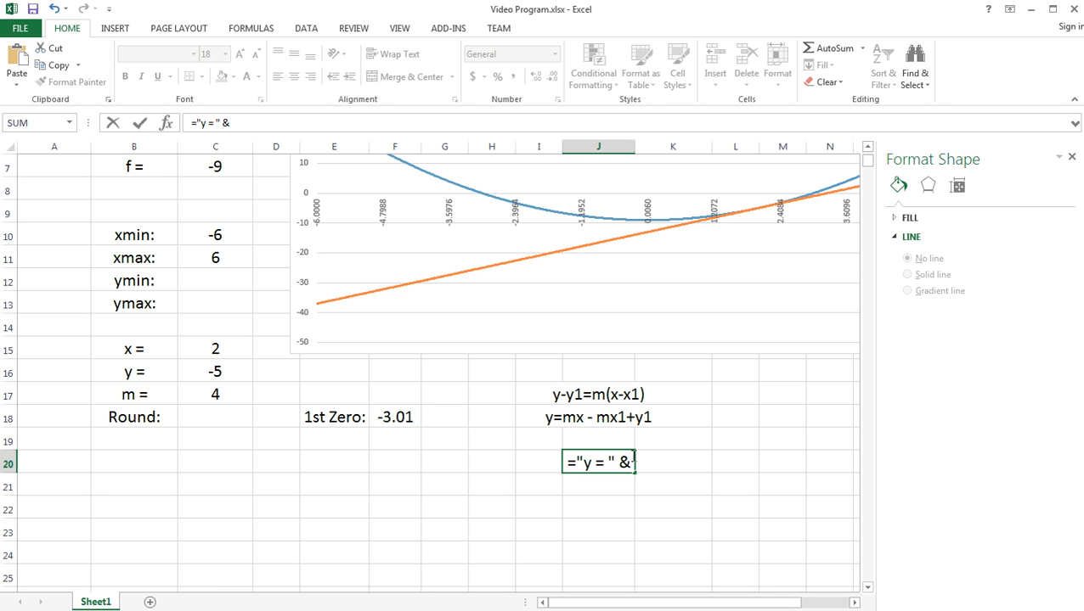
left_click_drag(618, 462, 644, 458)
key("BackSpace")
key("Return")
- Widen column J and extend the J20 formula with the slope term, giving ="y = " & C17 &"x - "
left_click(605, 459)
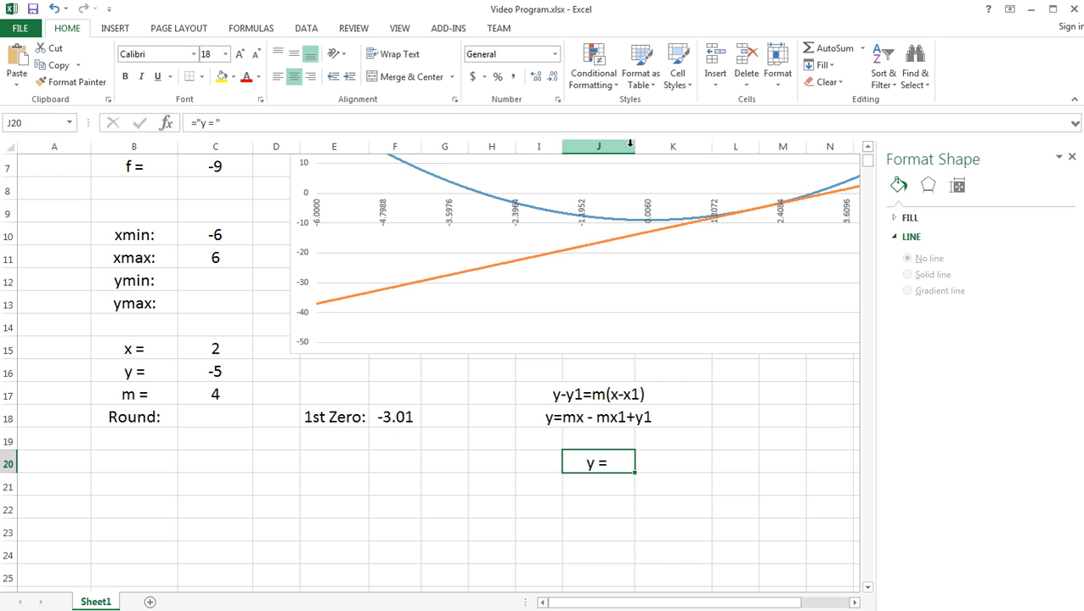
left_click_drag(629, 144, 753, 146)
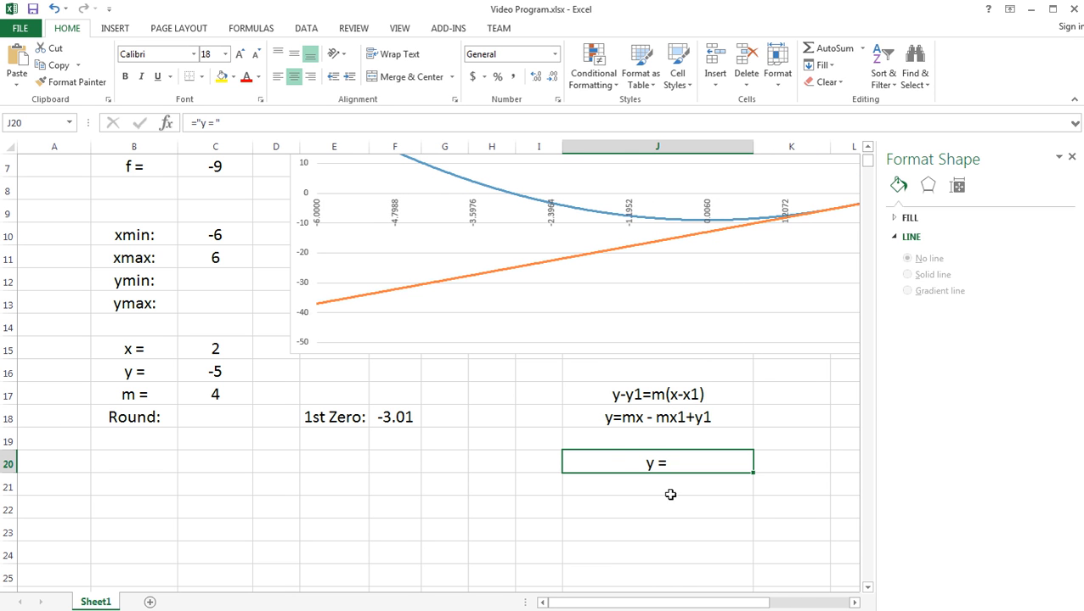
double_click(669, 462)
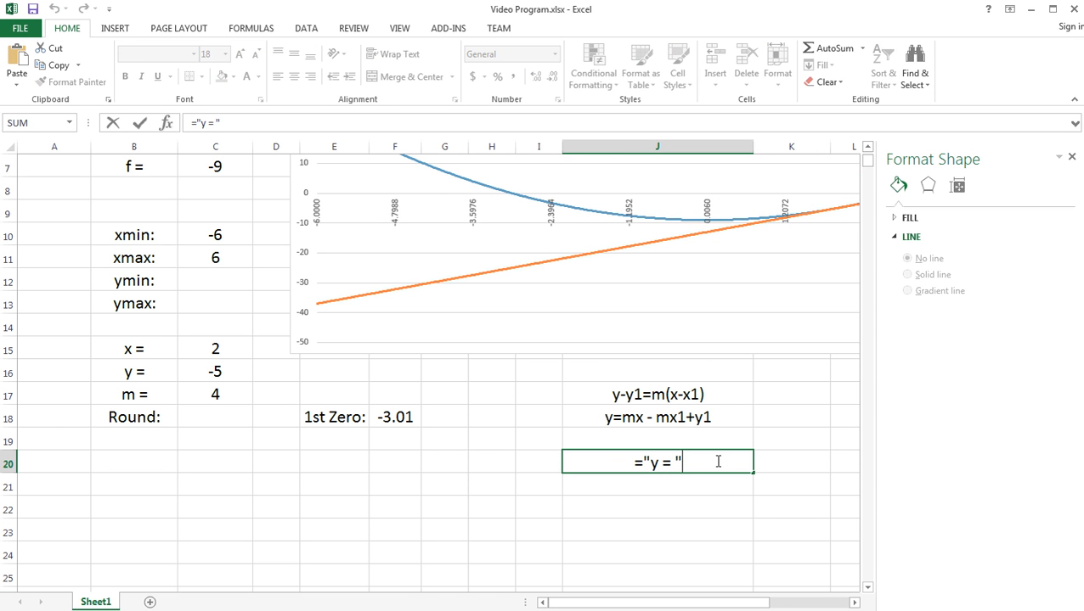
type("&")
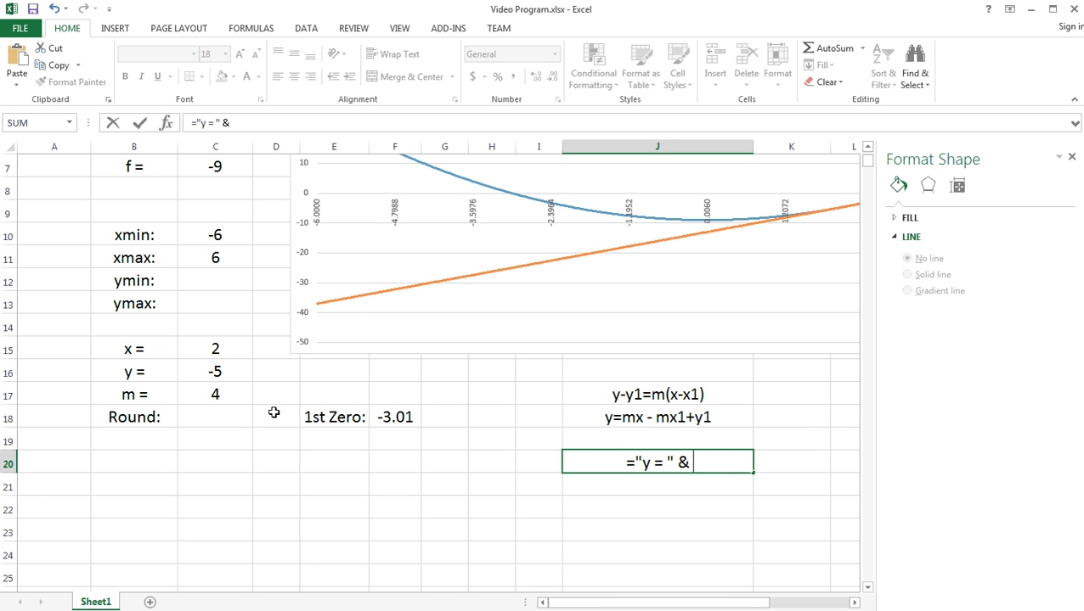
left_click(213, 392)
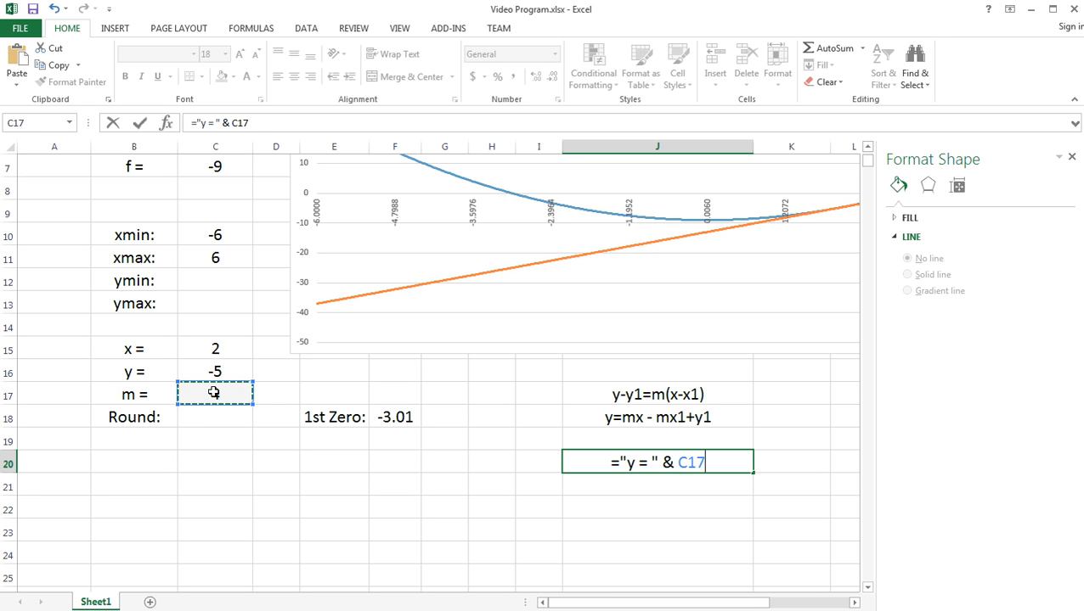
type("&")
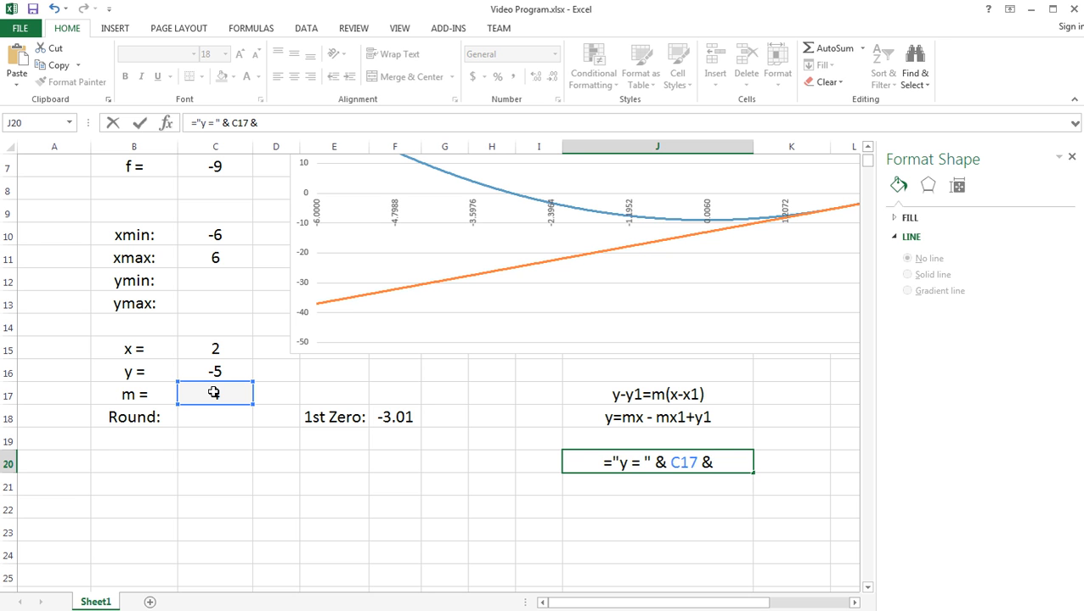
type("\"")
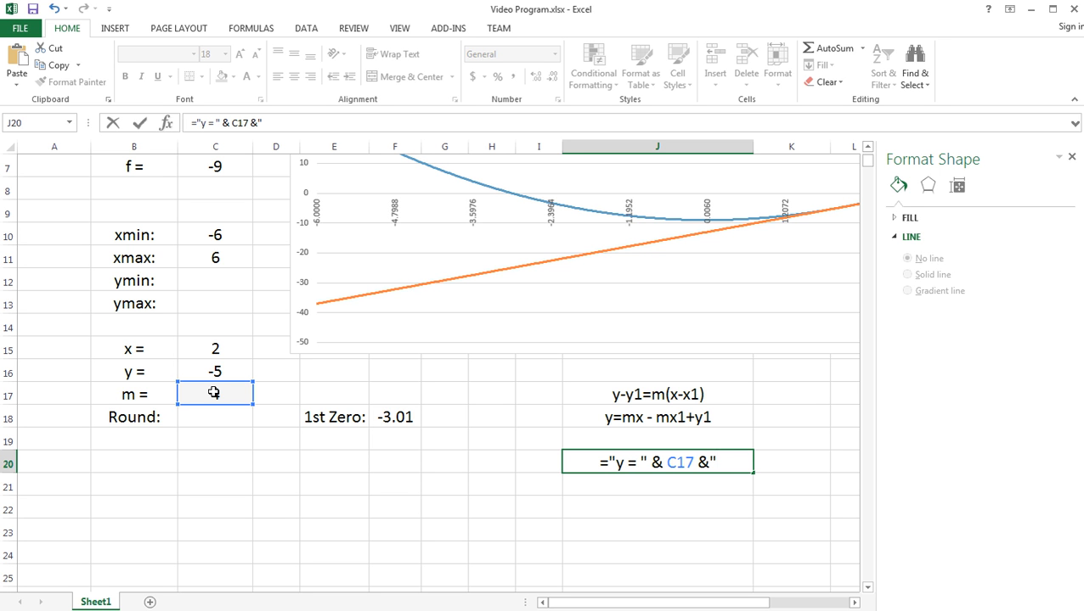
type("x")
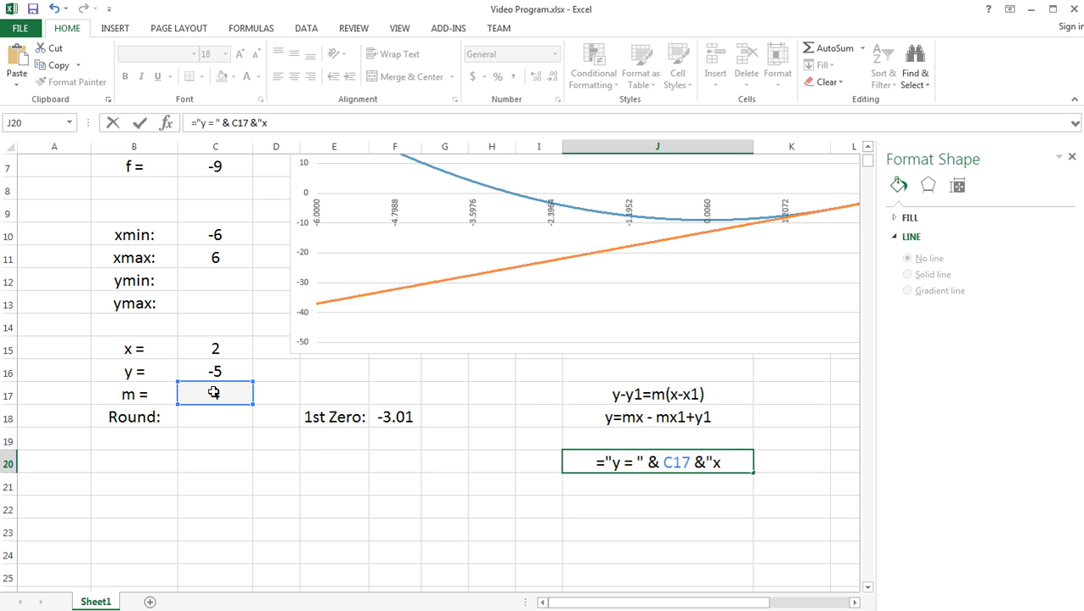
type("- \"")
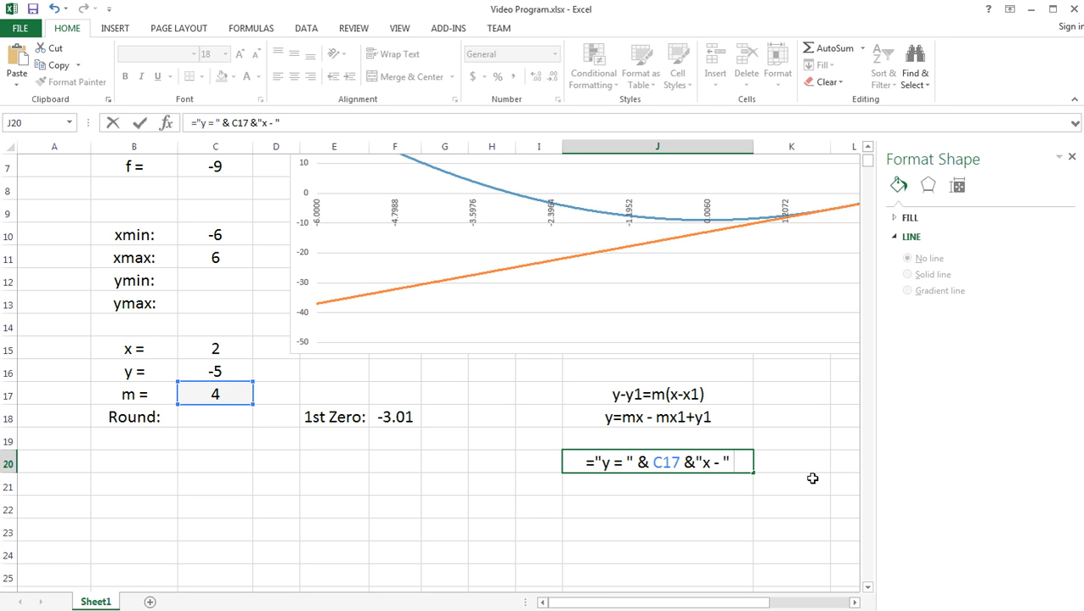
- Complete the J20 equation formula by appending & C17*C15+C16 as the constant term
type("&")
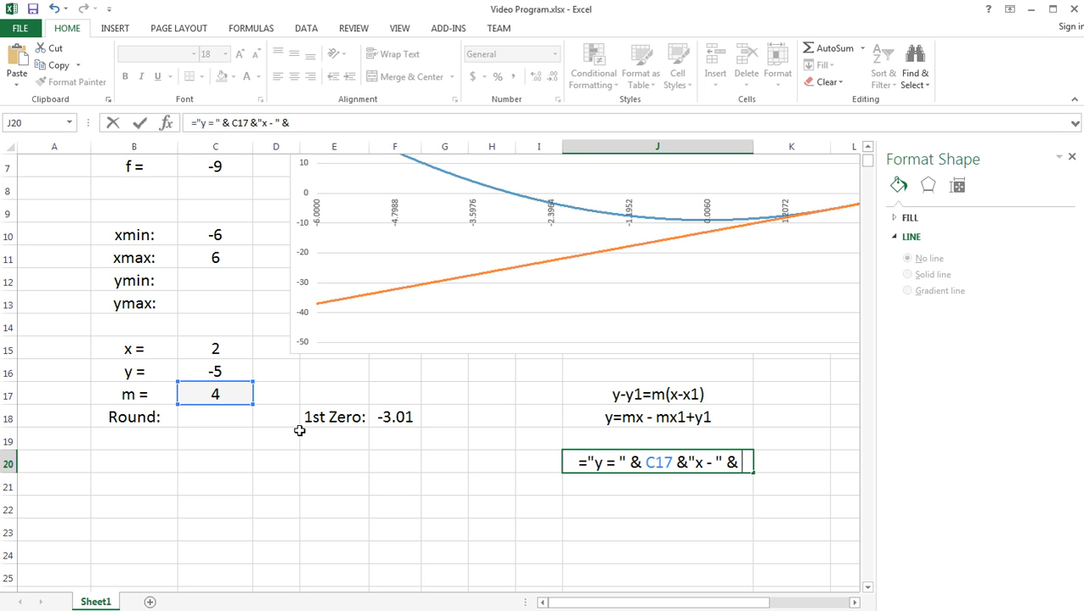
left_click(211, 394)
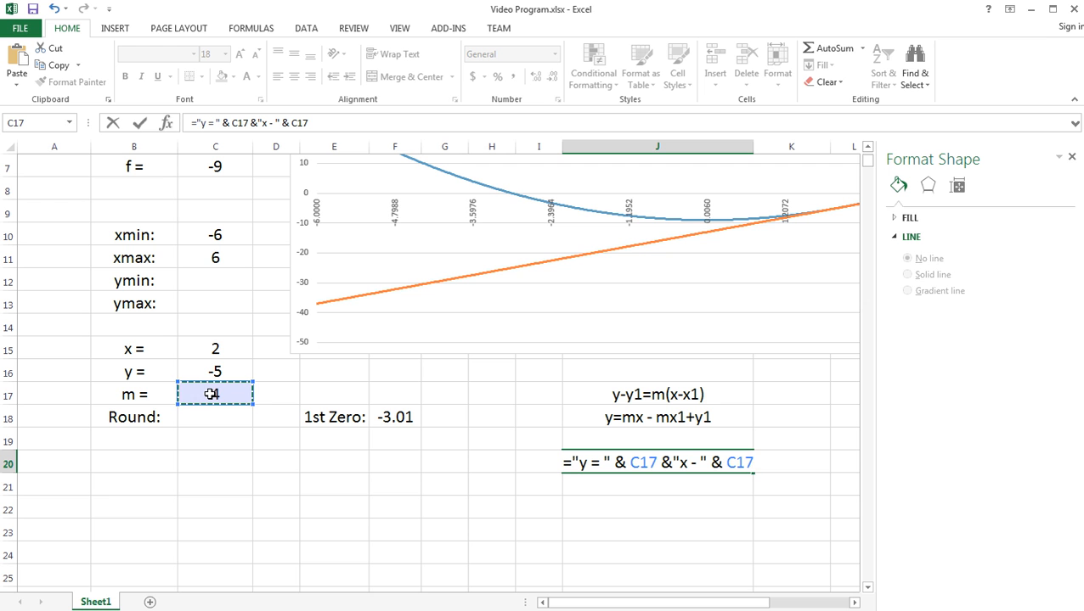
type("*")
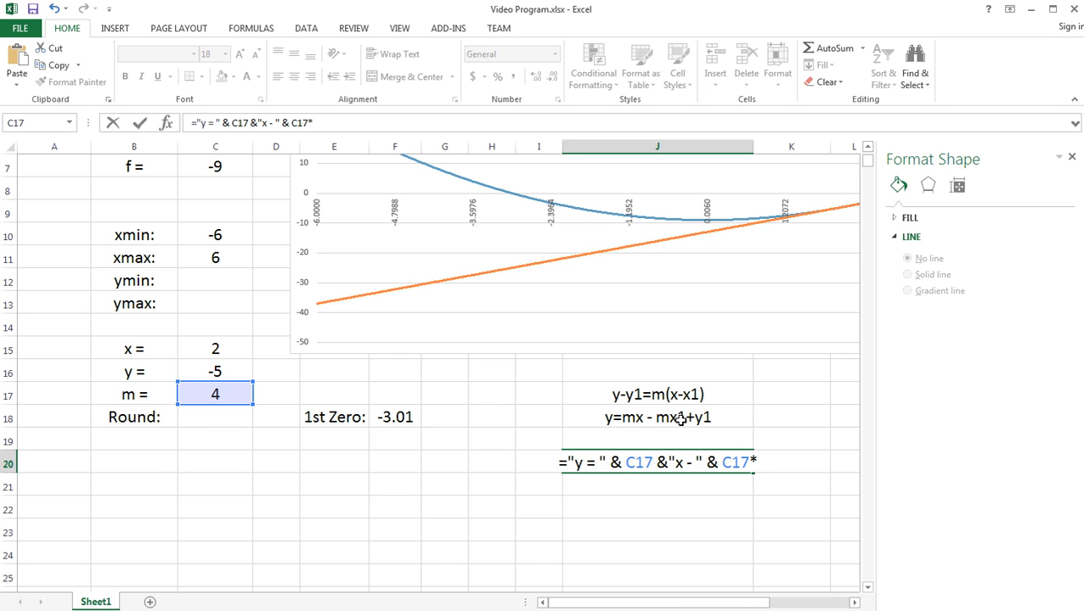
left_click(215, 349)
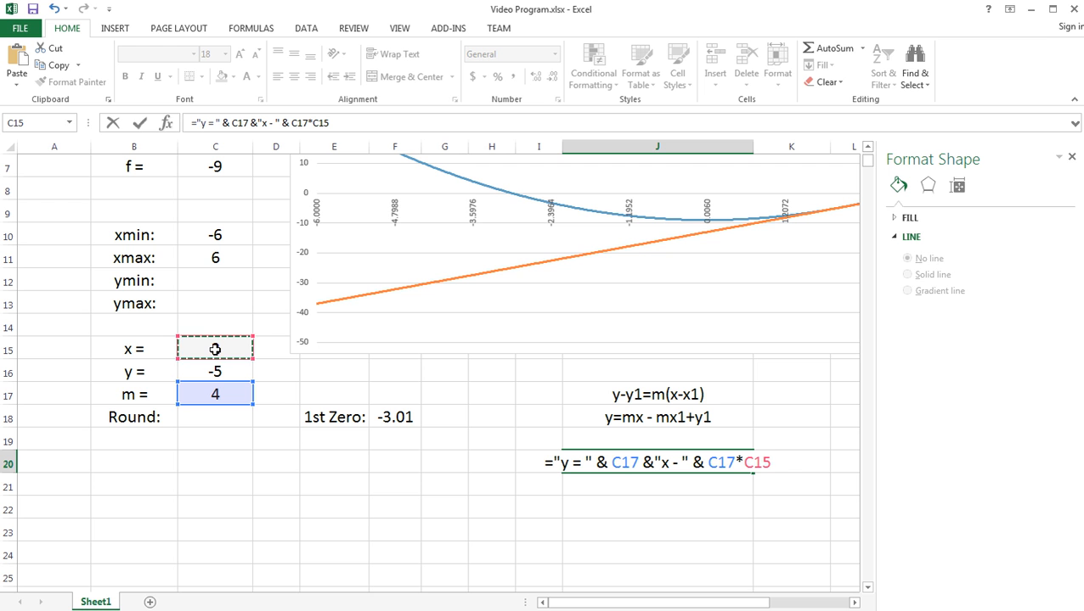
type("+")
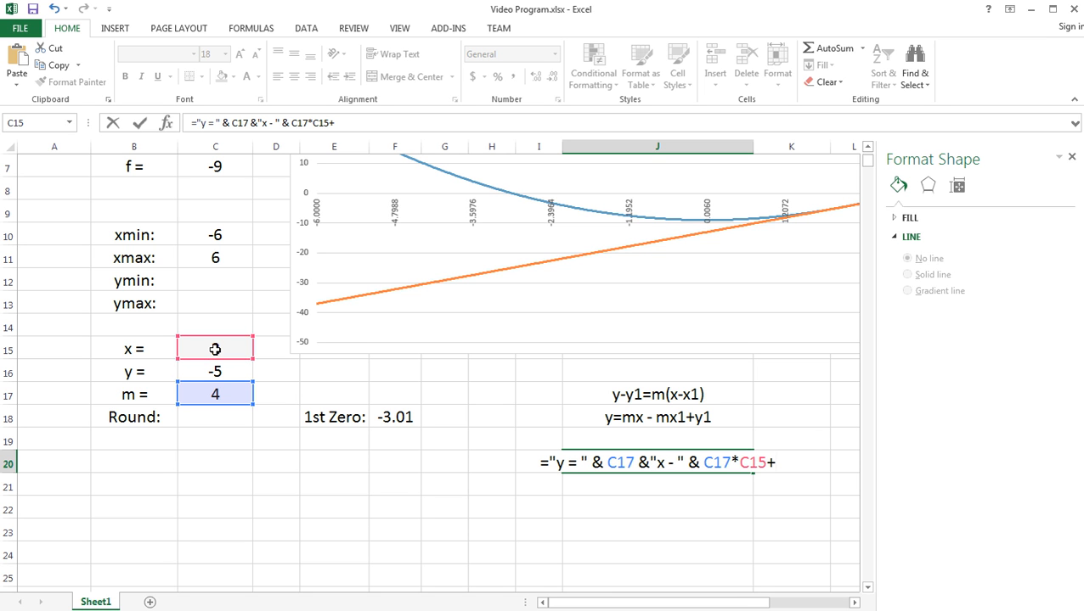
left_click(219, 374)
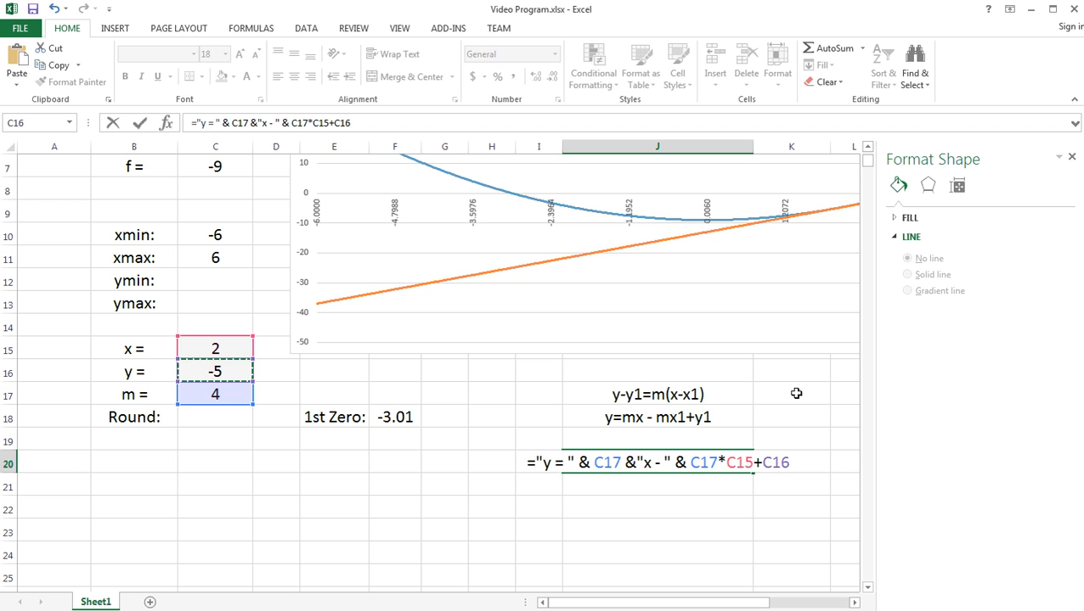
key("Return")
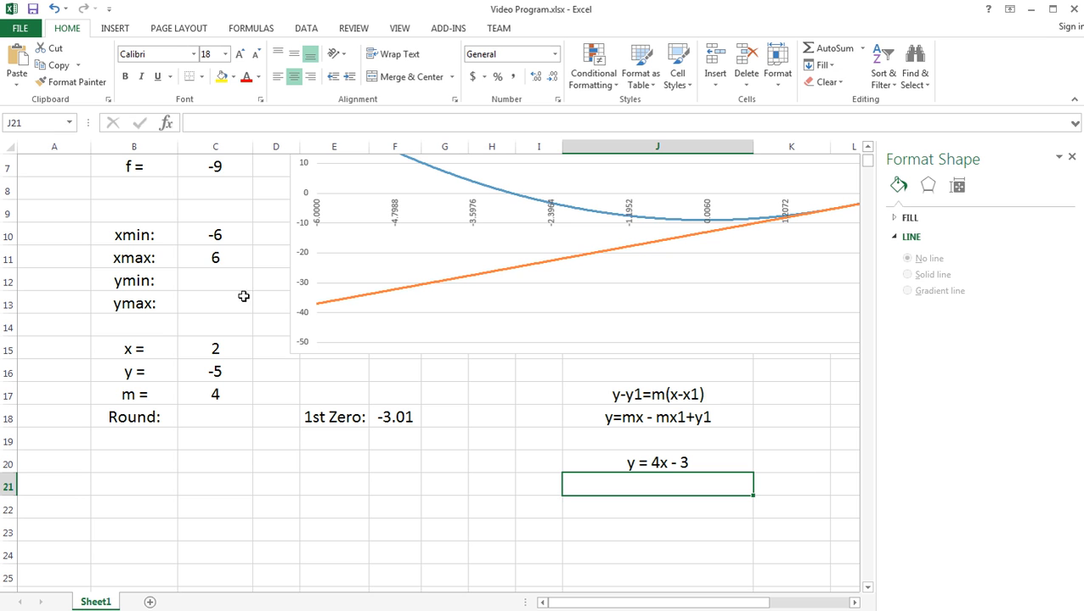
- Set the tangent point's x in C15 to 1.73 and check the equation in J20
left_click(218, 348)
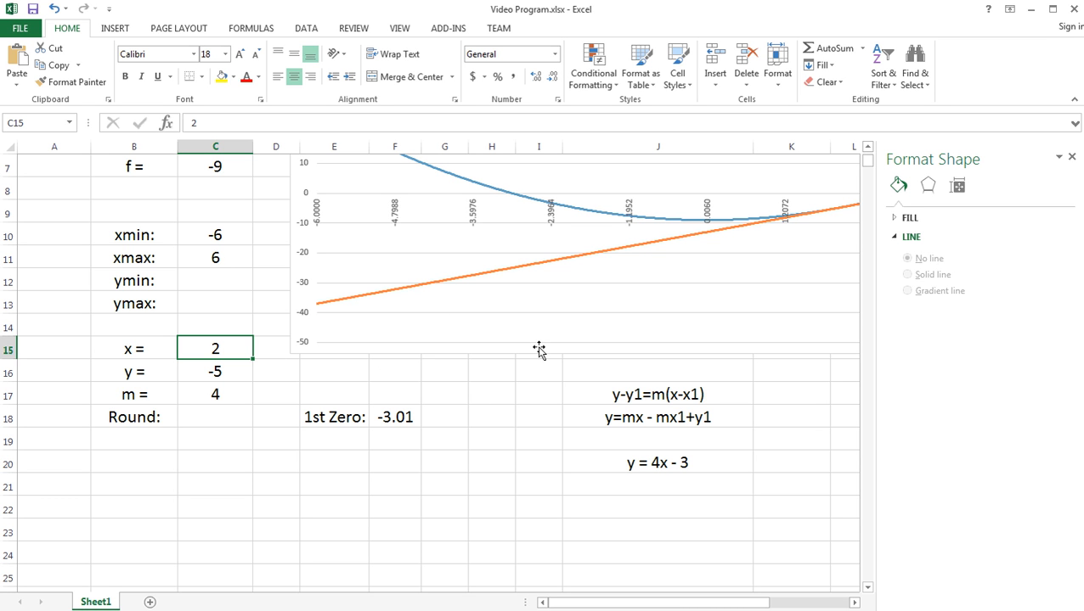
type("1.73")
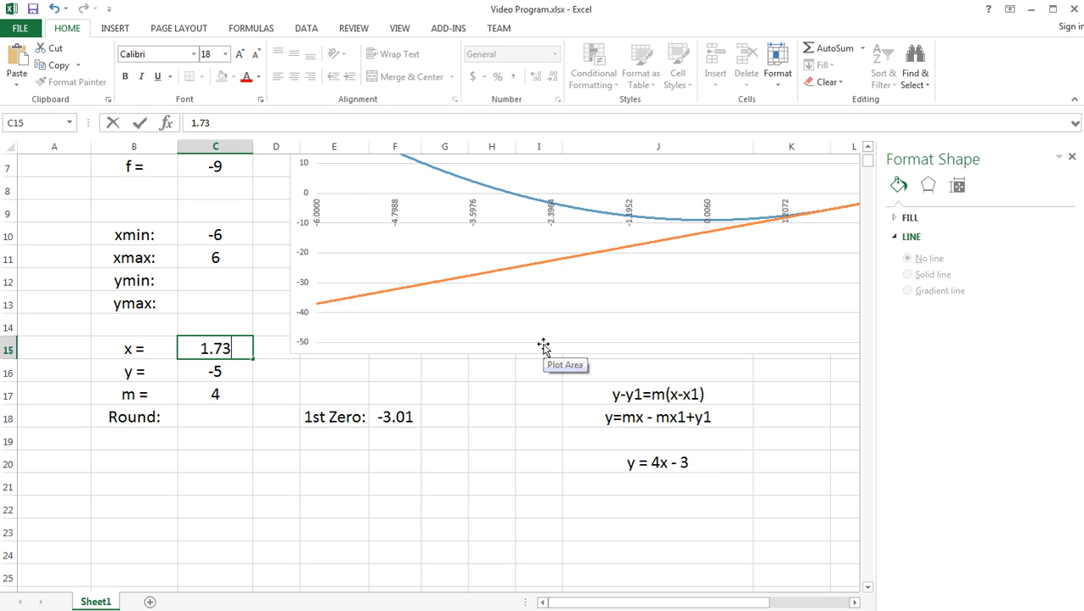
key("Return")
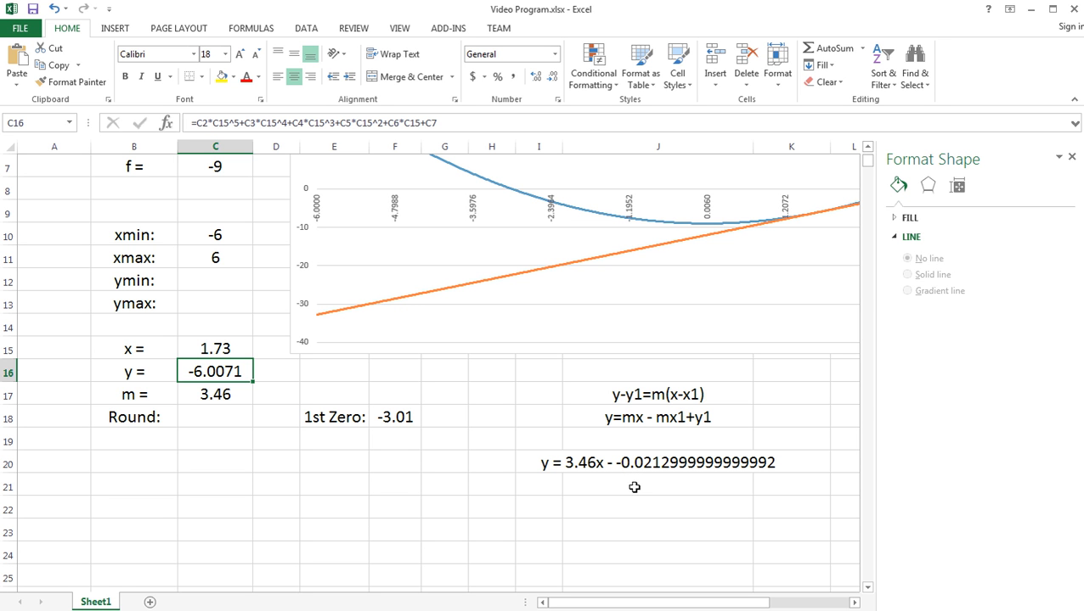
left_click(590, 486)
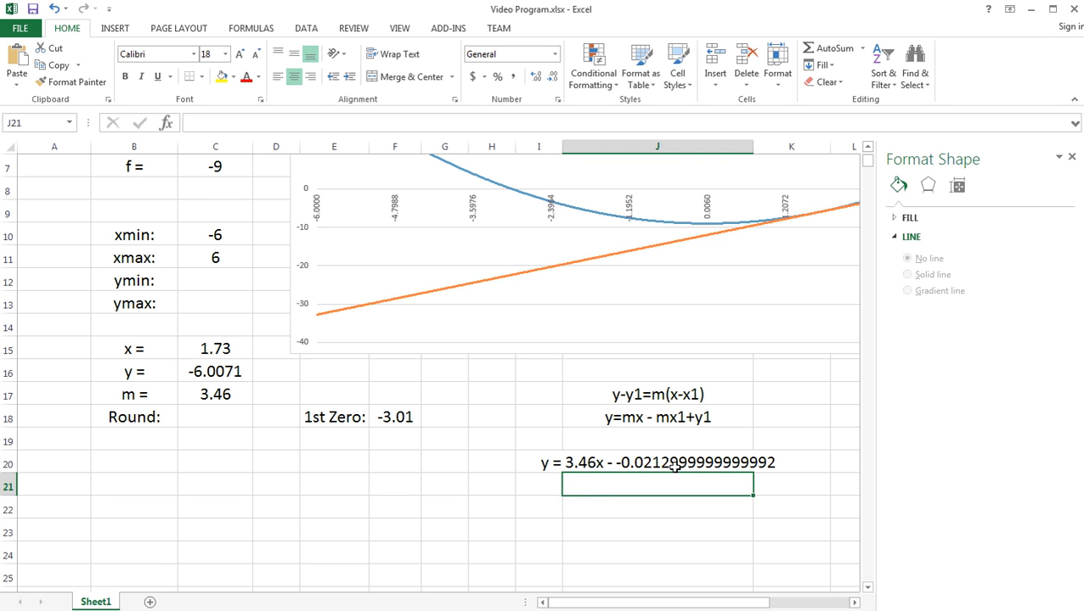
left_click(652, 463)
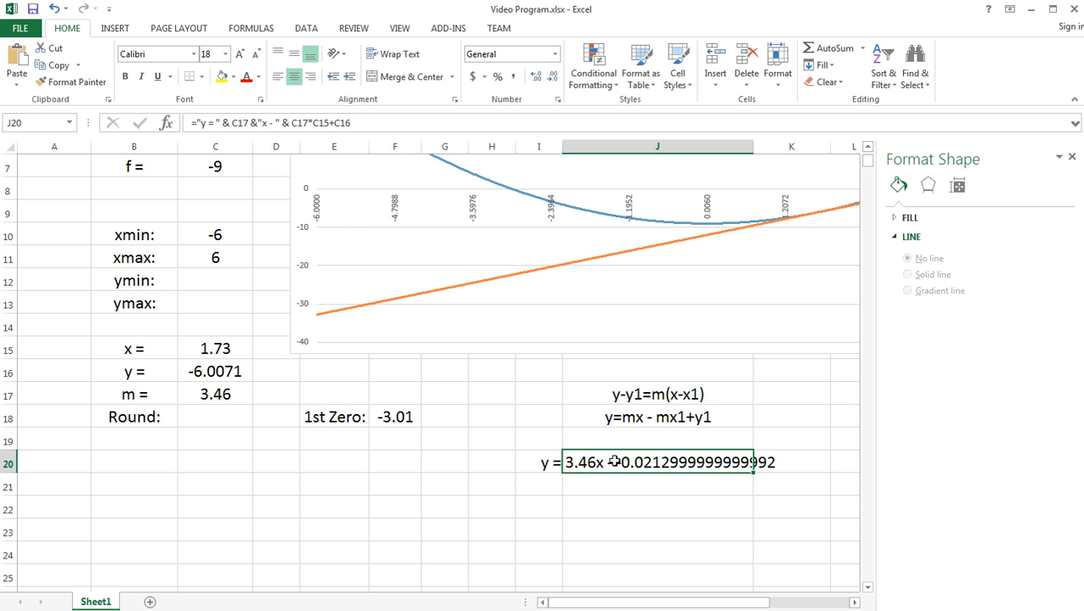
- Set the Round value in C18 to 3
left_click(350, 519)
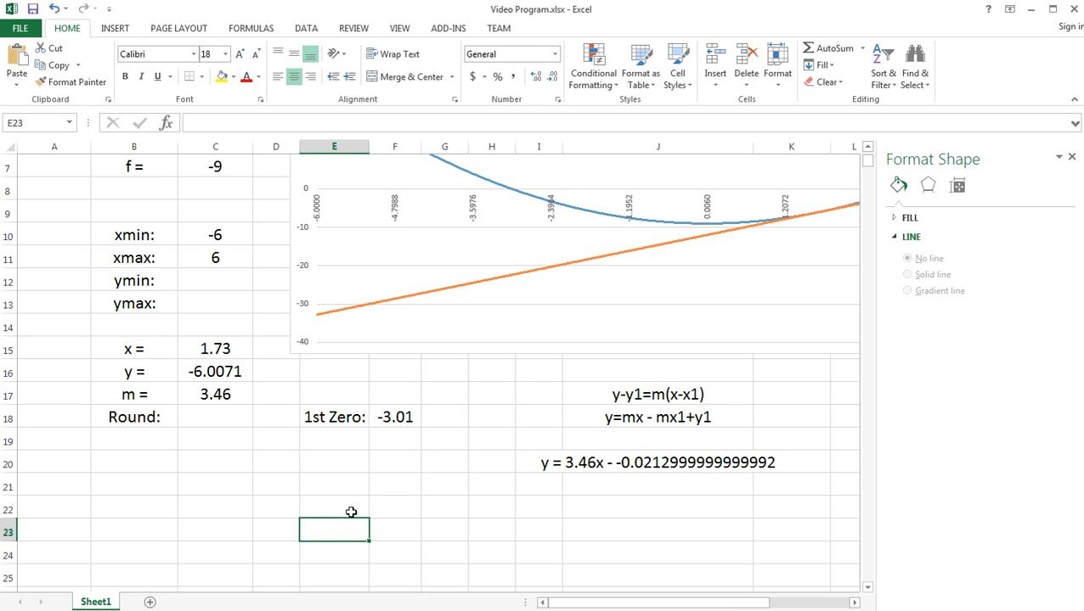
left_click(218, 415)
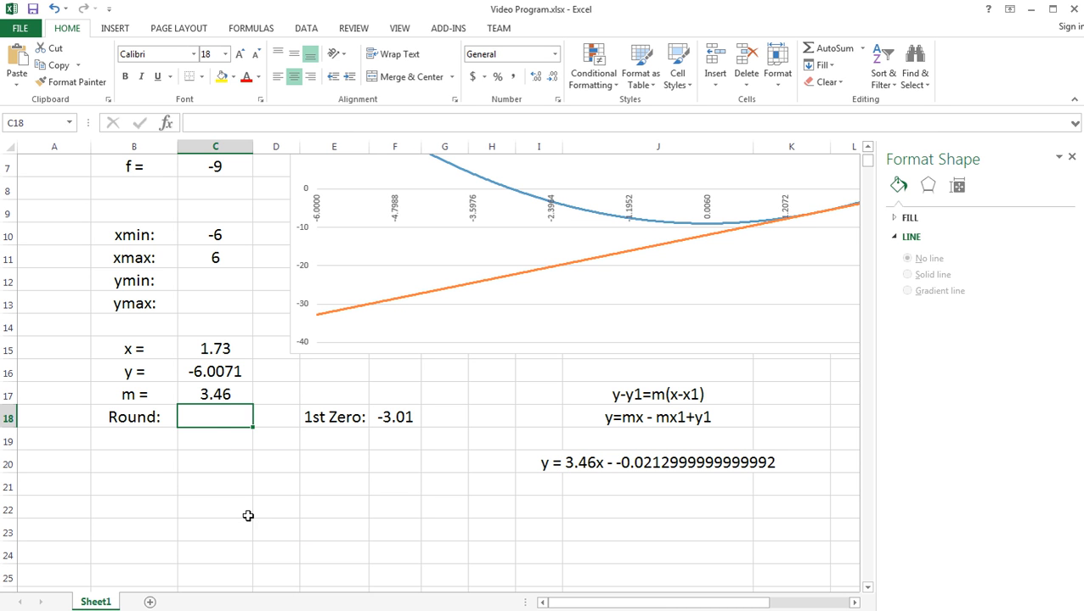
type("3")
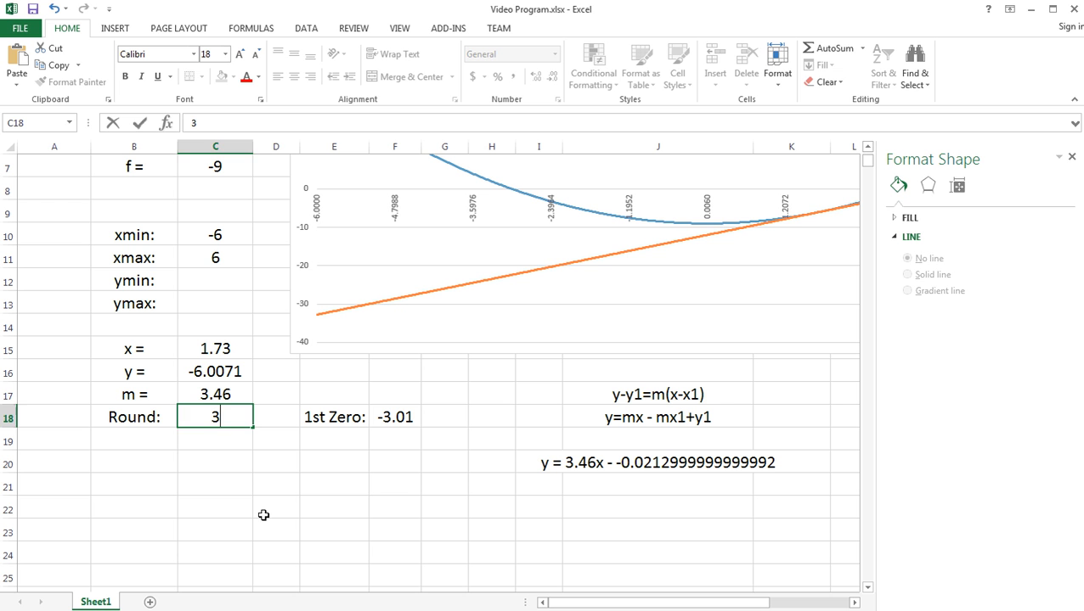
left_click(263, 516)
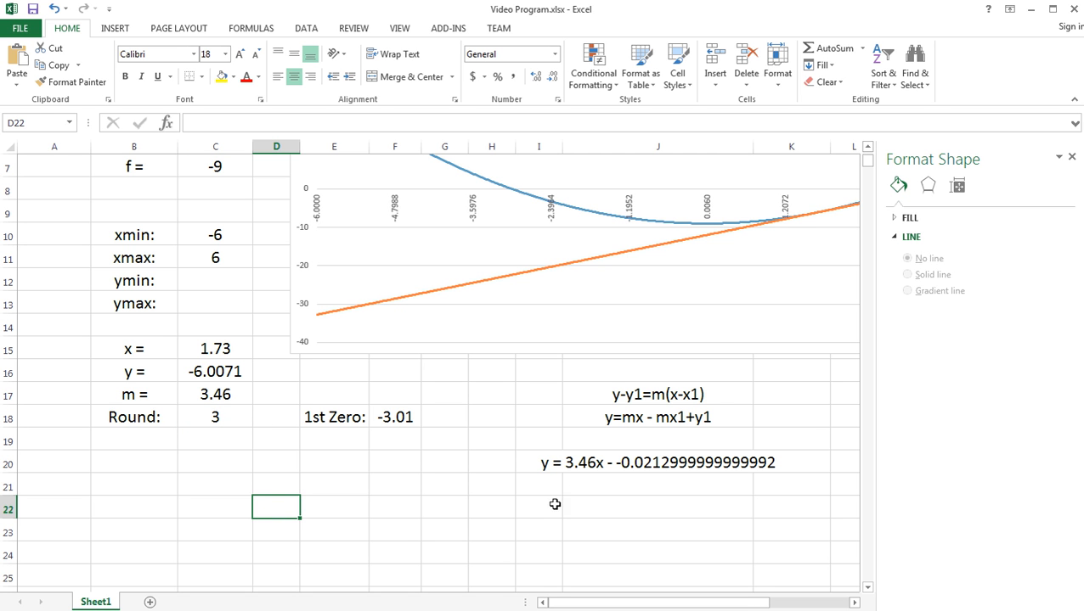
- Round the slope in the J20 formula by replacing its first C17 with round(C17,C18)
left_click(587, 463)
double_click(592, 462)
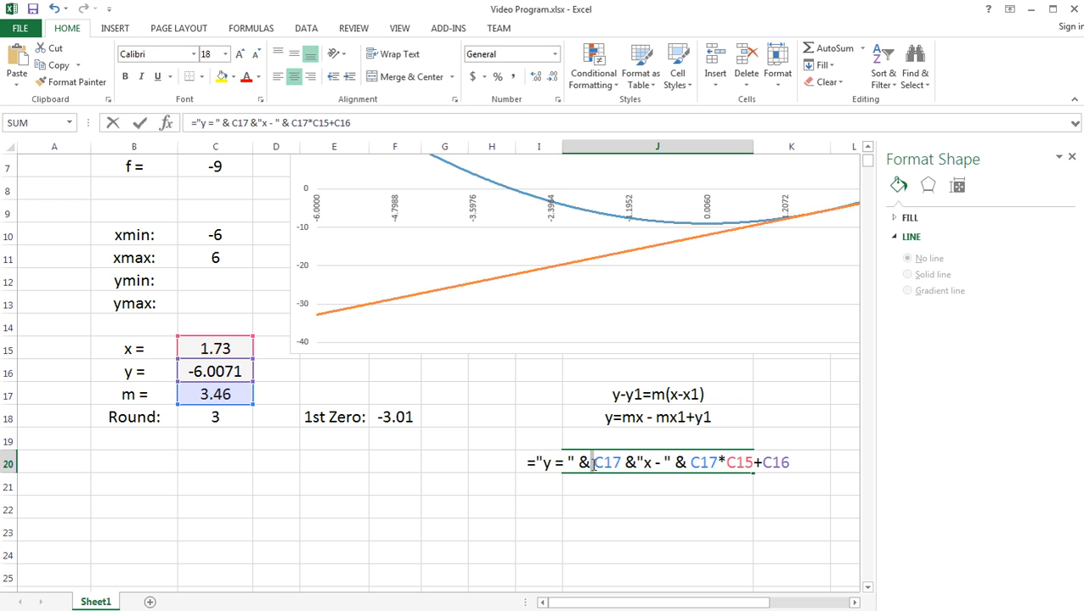
left_click_drag(622, 462, 596, 463)
left_click(594, 463)
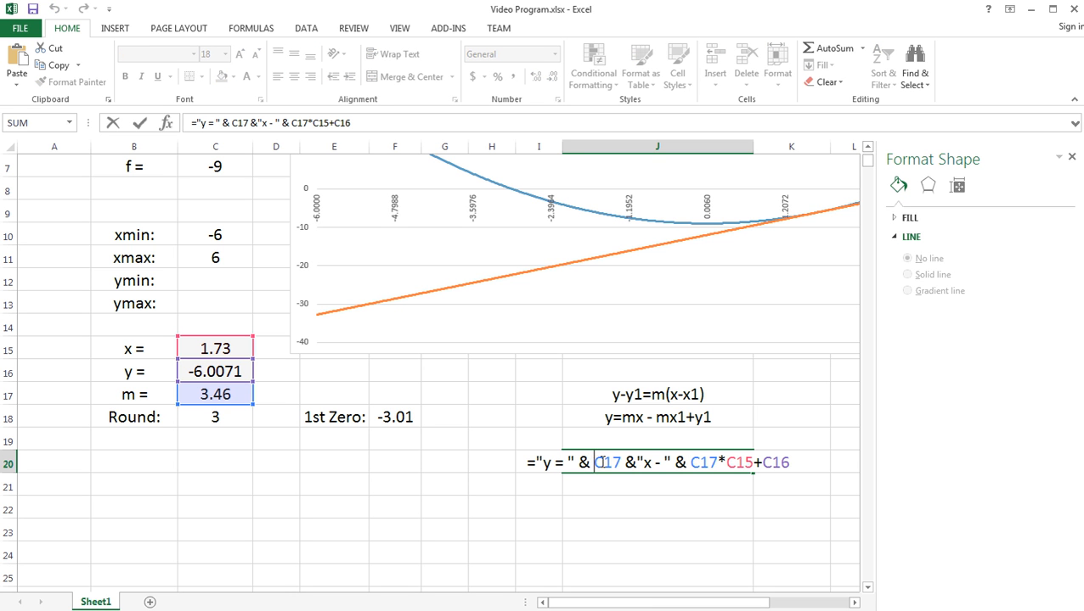
type("round(C17")
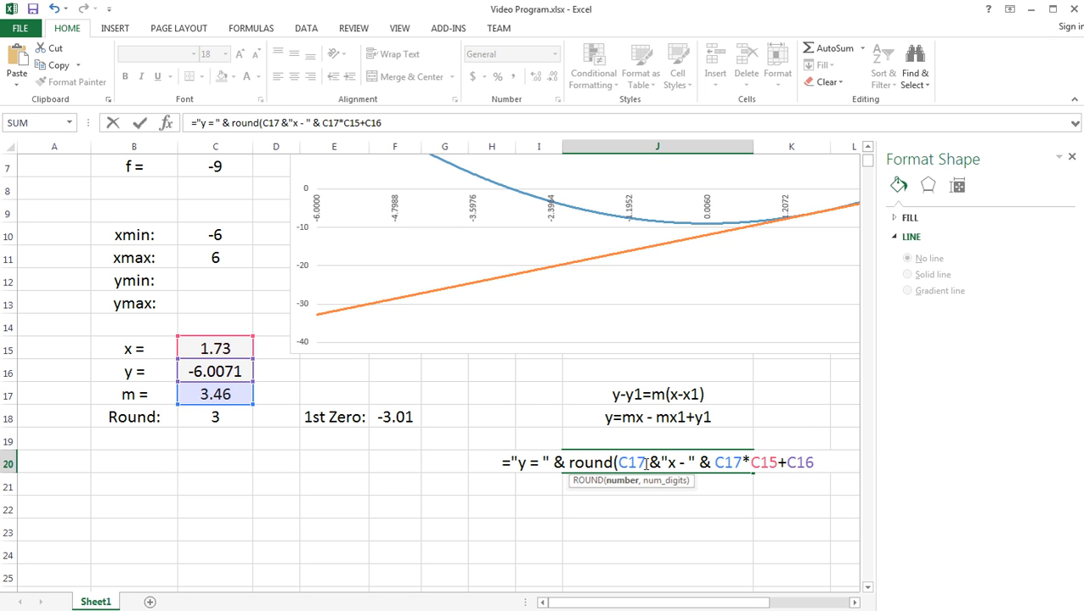
type(",")
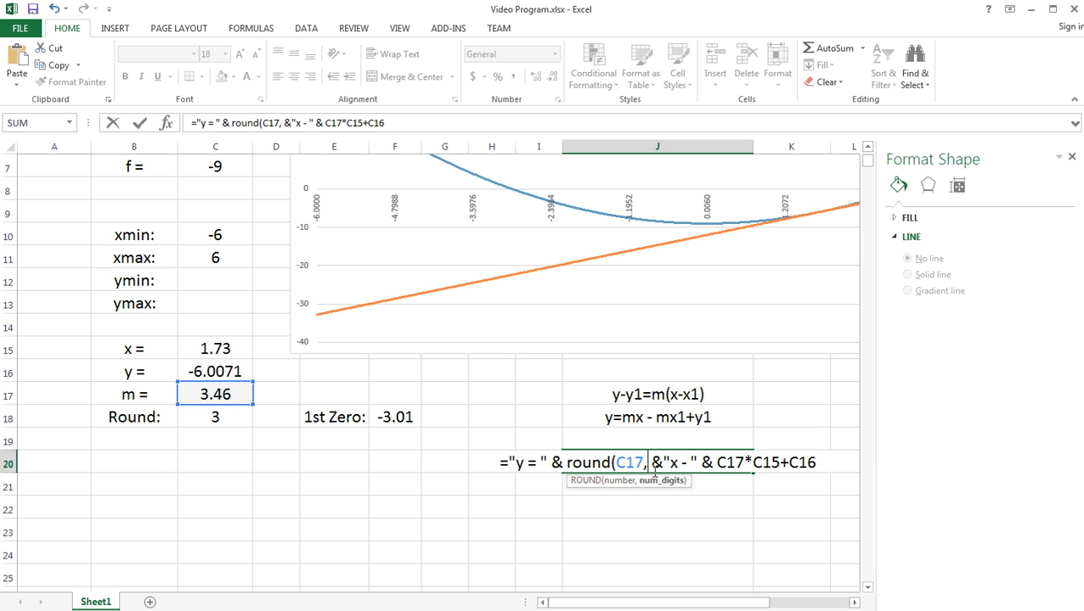
left_click(219, 417)
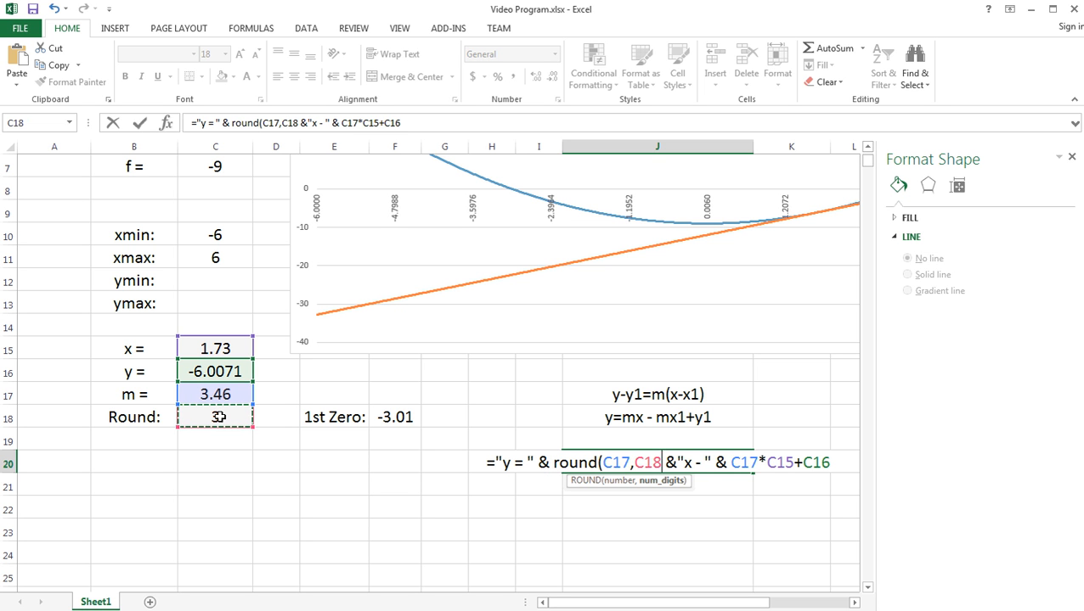
type(")")
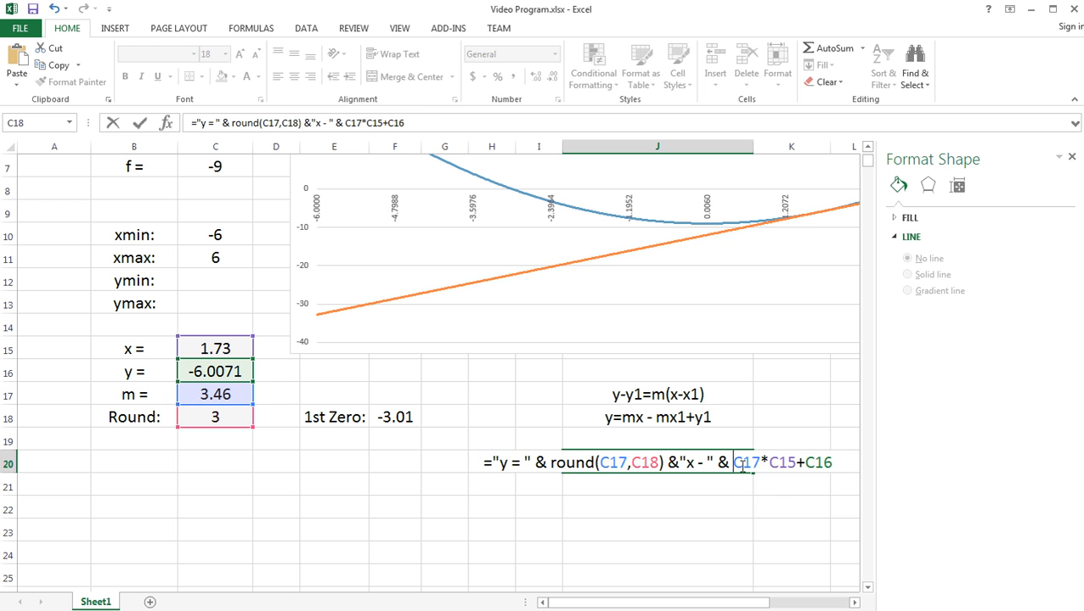
type("round(")
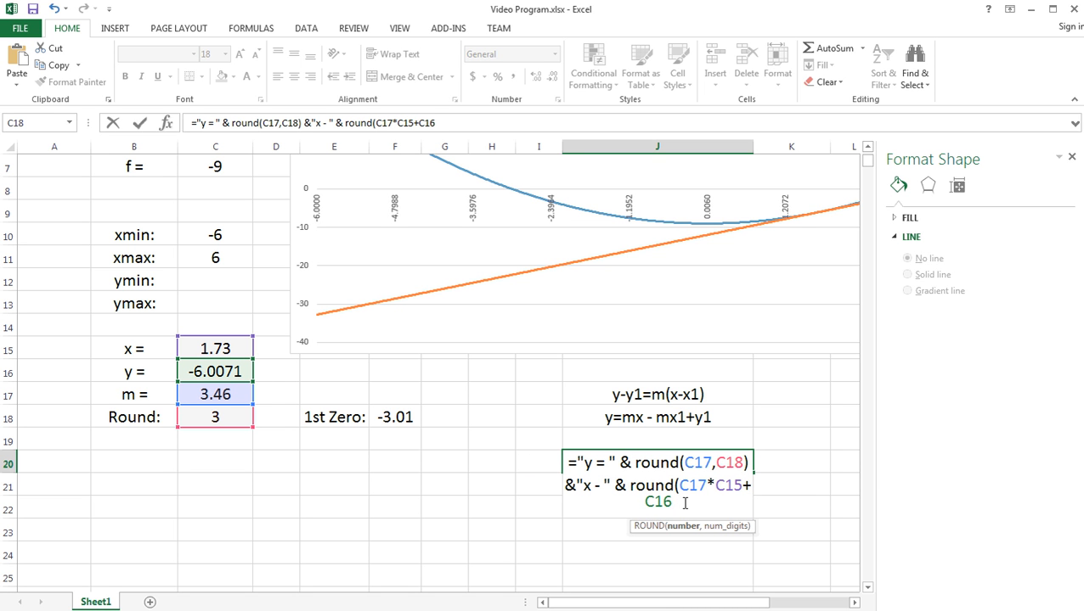
type(",")
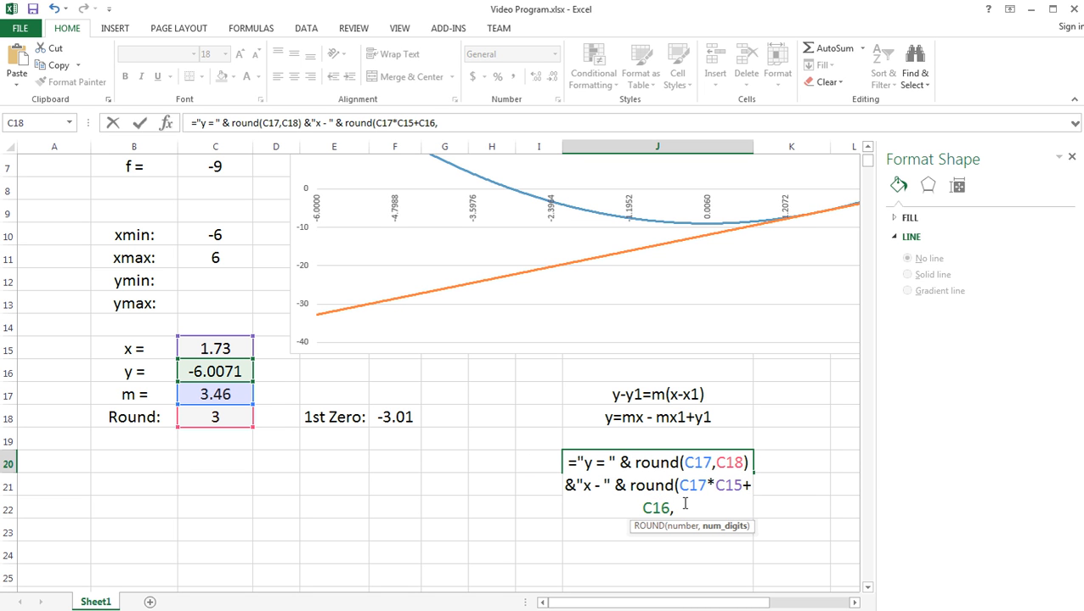
- Round the constant term in the J20 formula as round(C17*C15+C16,C18)
left_click(230, 416)
type(")")
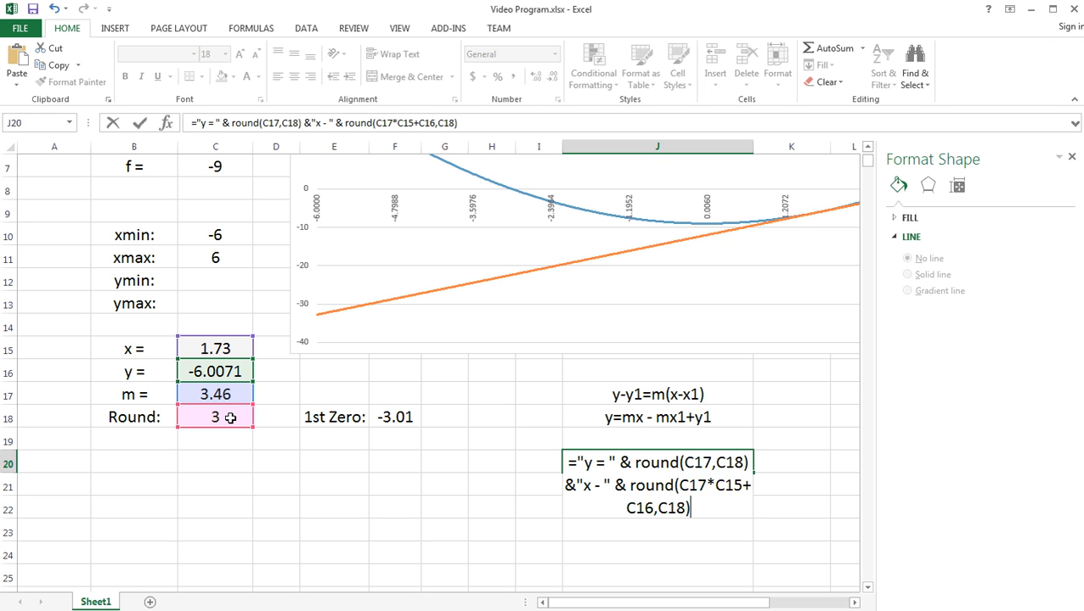
key("Return")
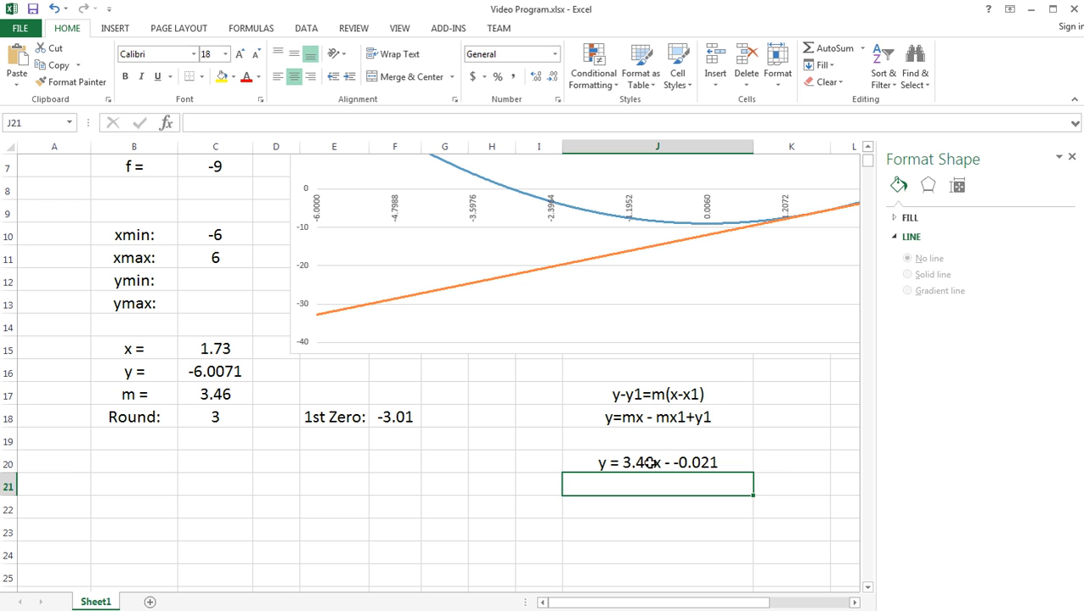
- Clear the working formulas in J17 and J18 and move the tangent line equation from J20 to J18
left_click_drag(650, 394, 647, 422)
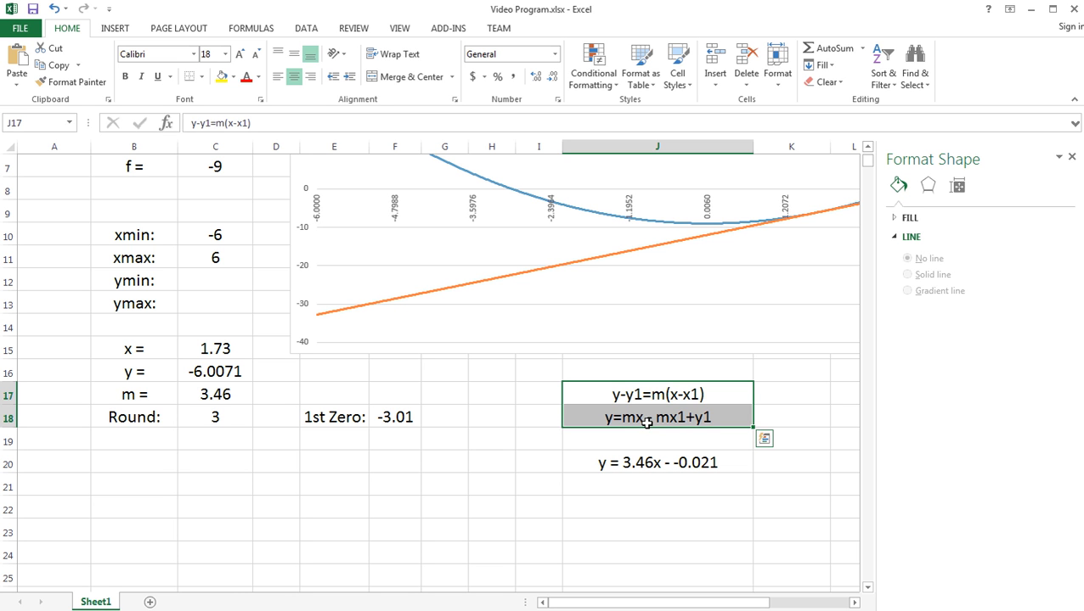
key("BackSpace")
left_click(650, 444)
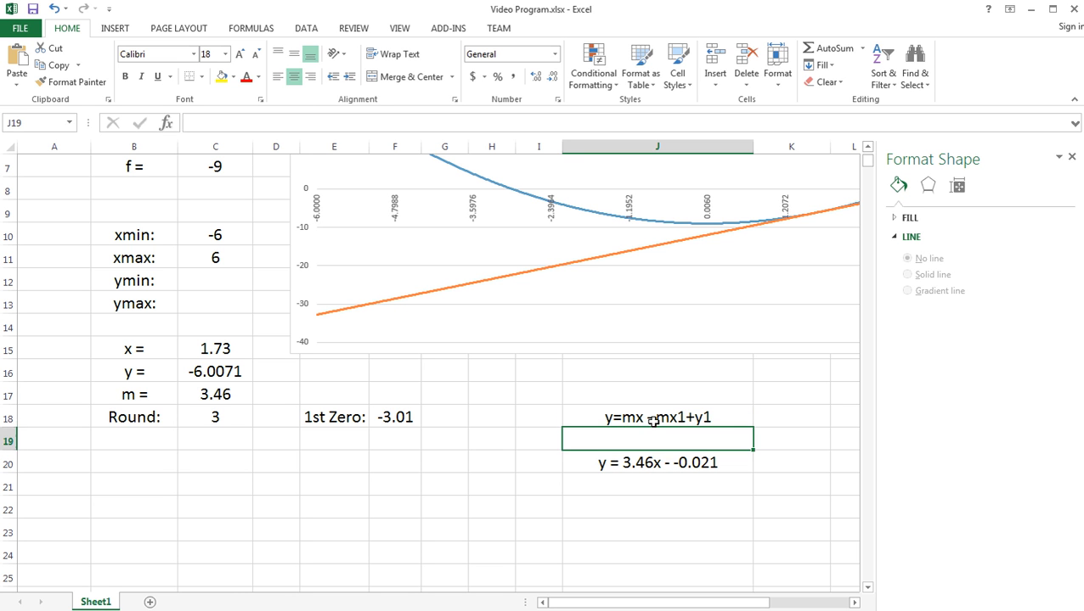
left_click(652, 421)
key("BackSpace")
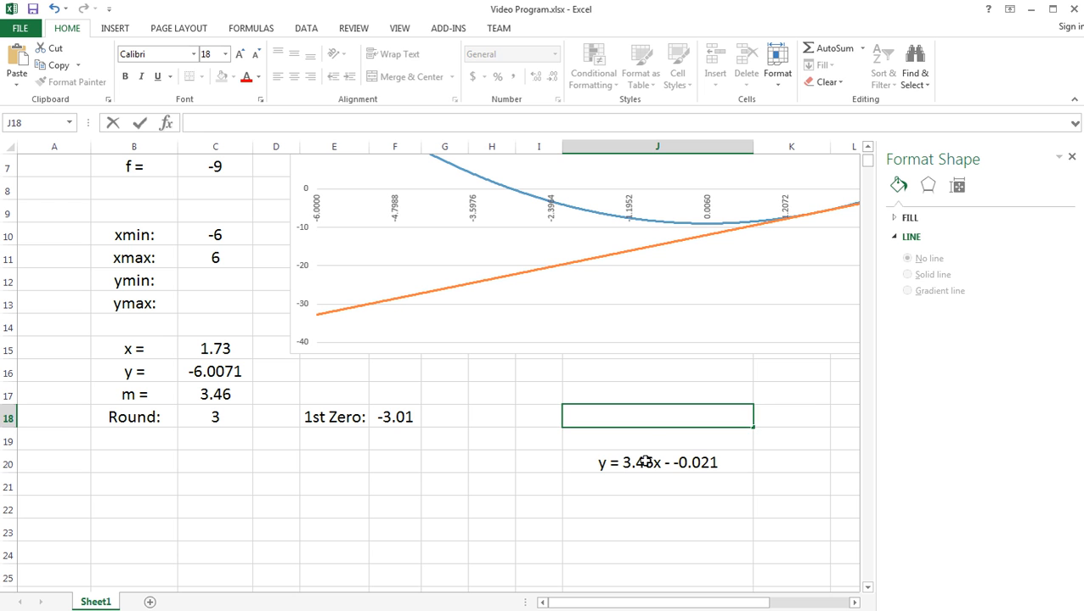
left_click(645, 461)
left_click_drag(646, 453, 639, 408)
- Enter the heading "Eq. of Tangent" in J17, above the tangent line equation
left_click(604, 392)
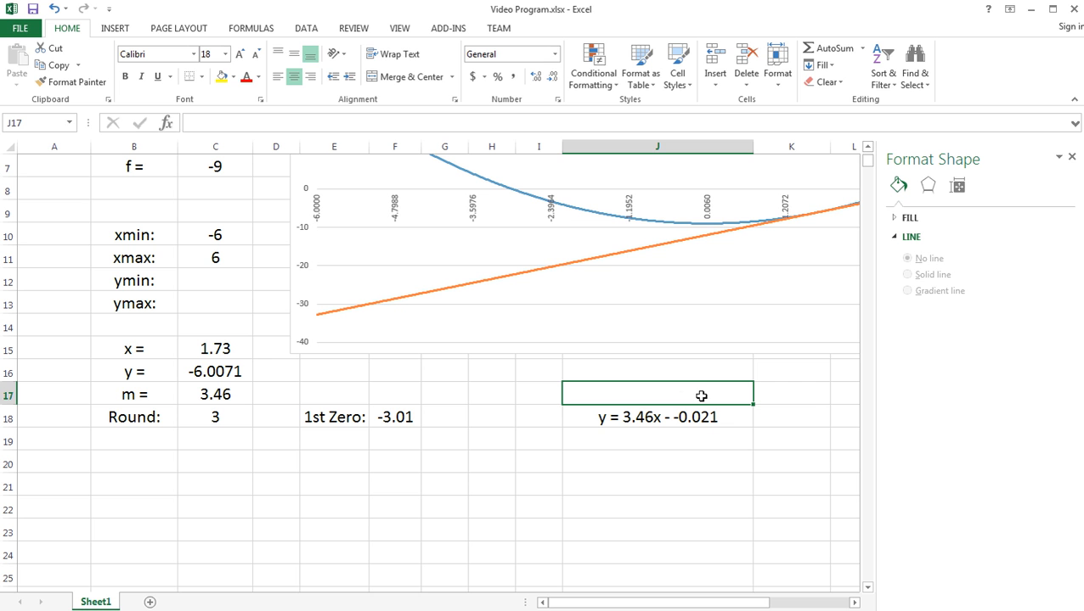
type("Tangent")
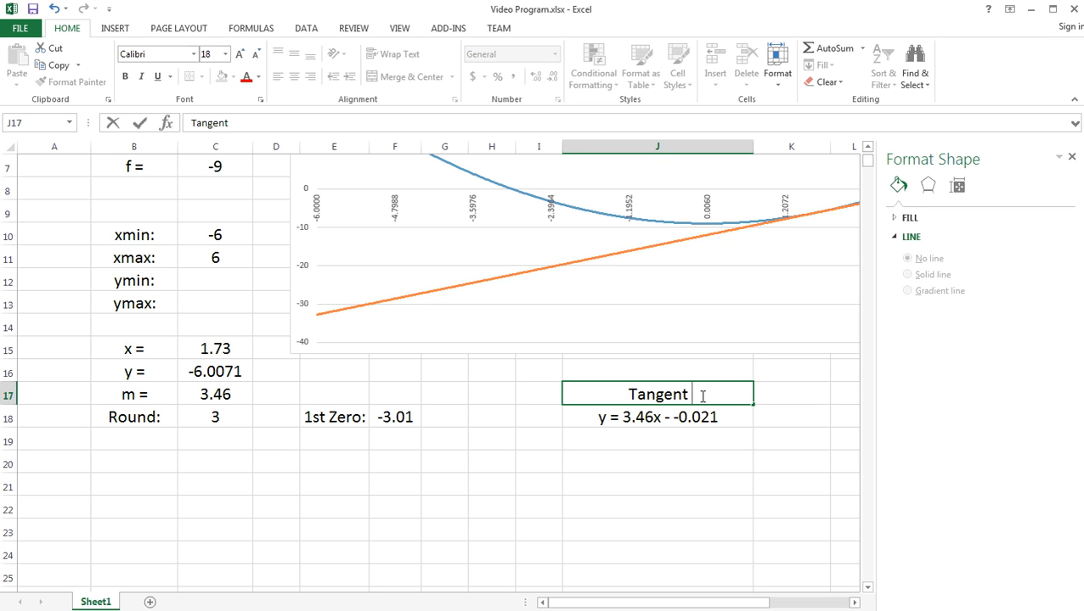
key("BackSpace")
key("BackSpace")
key("BackSpace")
key("BackSpace")
key("BackSpace")
key("BackSpace")
key("BackSpace")
type("Eq")
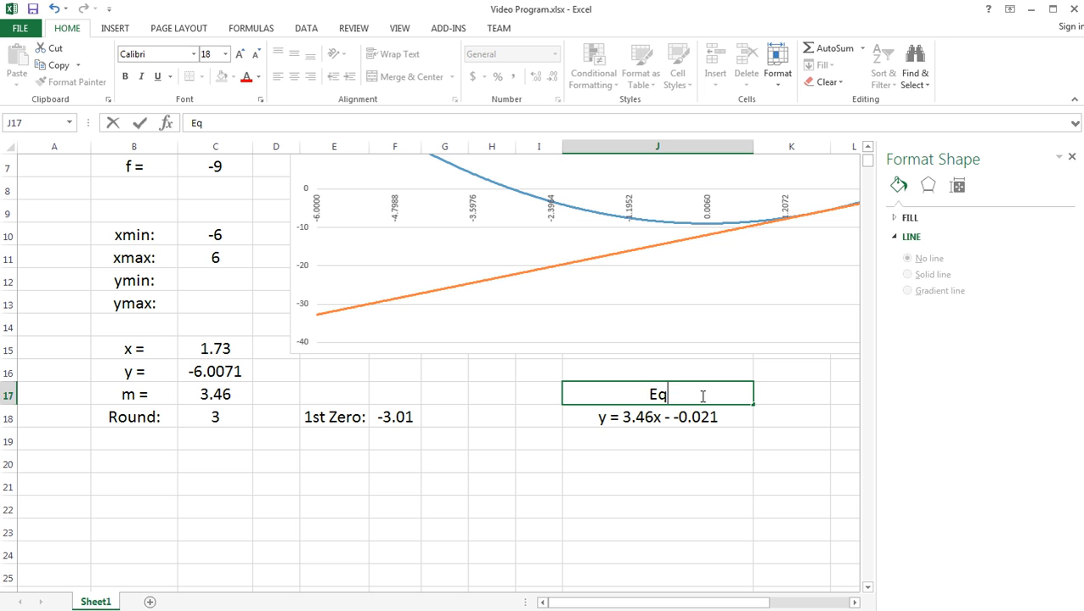
type(". of")
key("BackSpace")
key("BackSpace")
key("BackSpace")
type(". of Tangent")
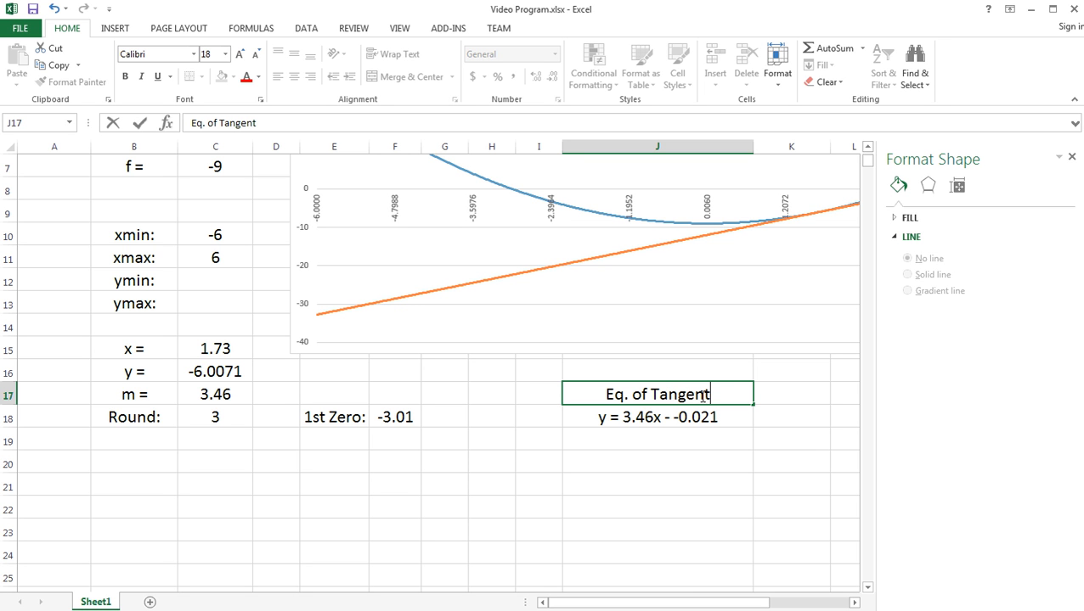
left_click(649, 463)
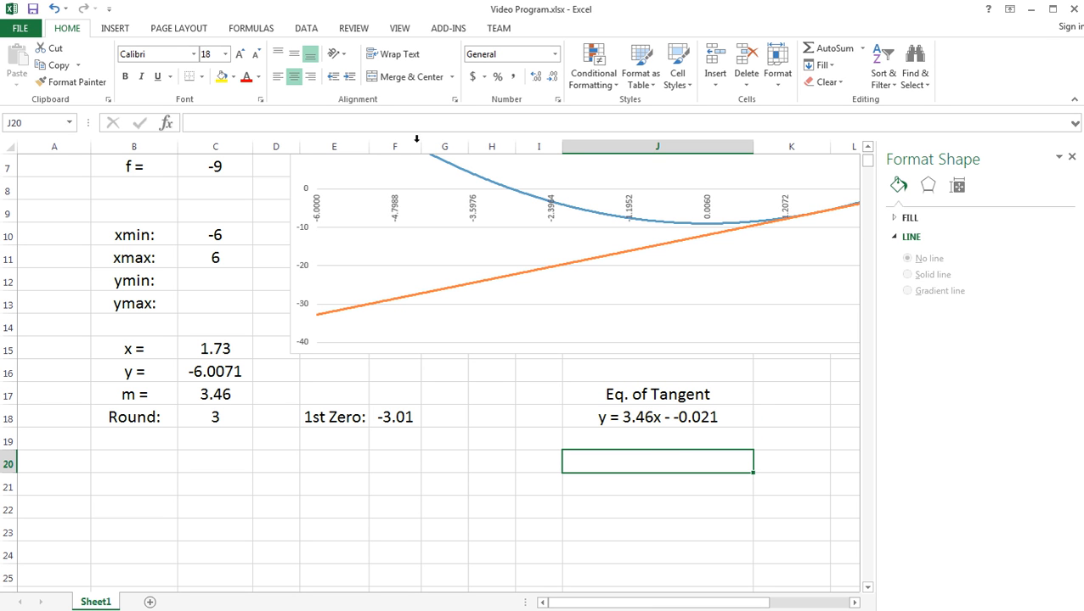
- Test the tangent equation by setting the tangent point's x in C15 to -5
left_click(214, 349)
type("-5")
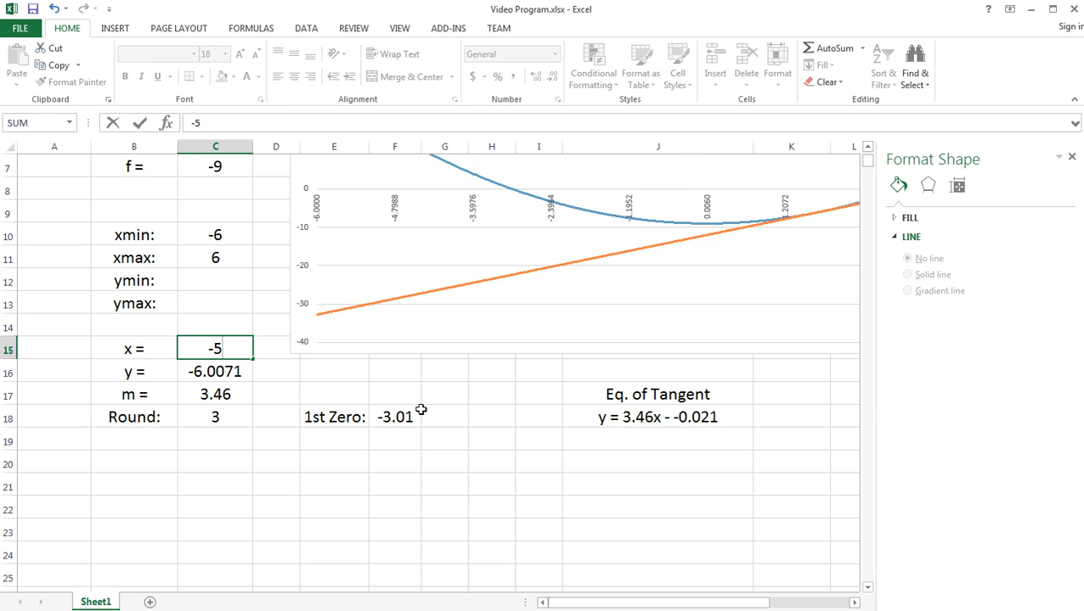
key("Return")
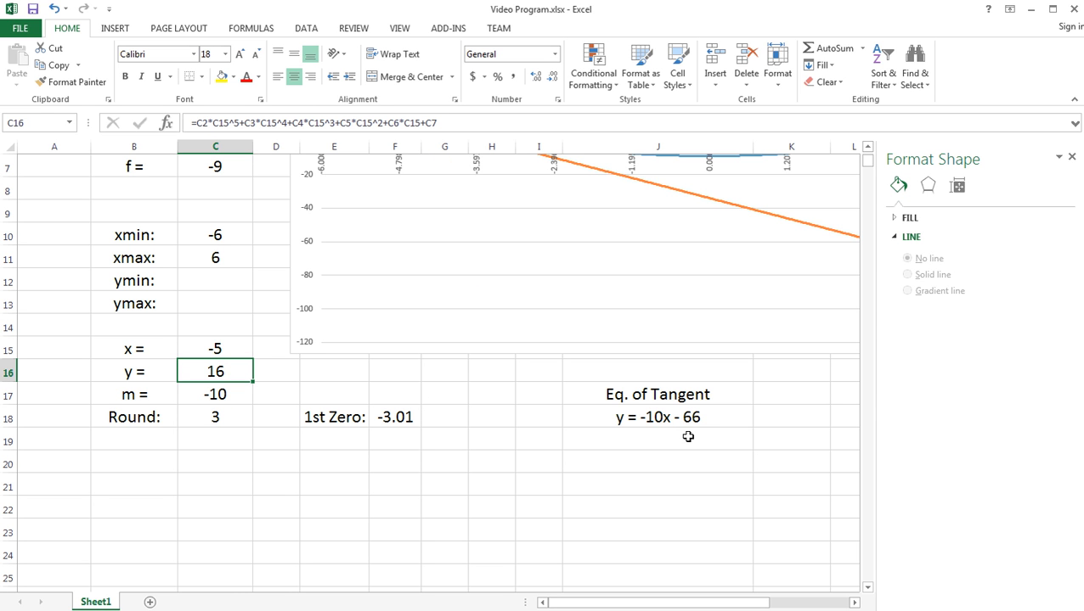
- Set the tangent point's x in C15 to -3.1076
left_click(218, 348)
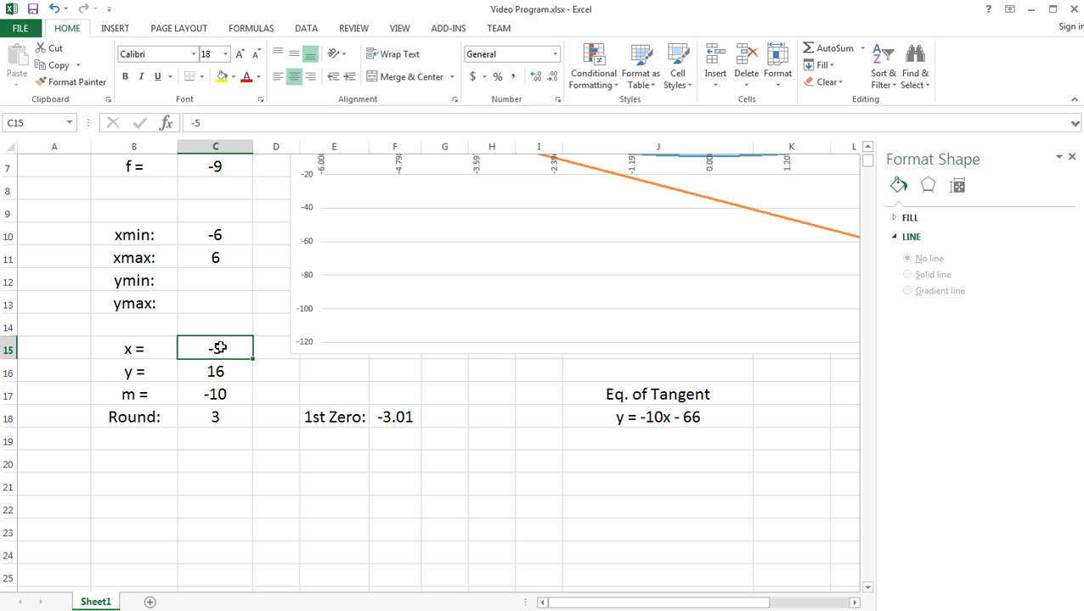
type("-3.1076")
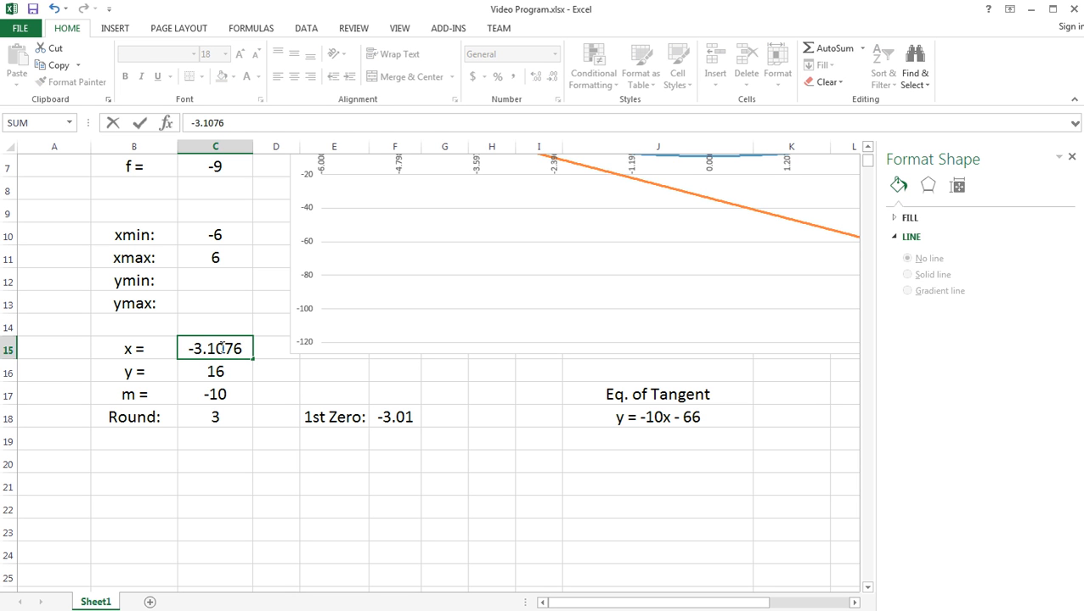
key("Return")
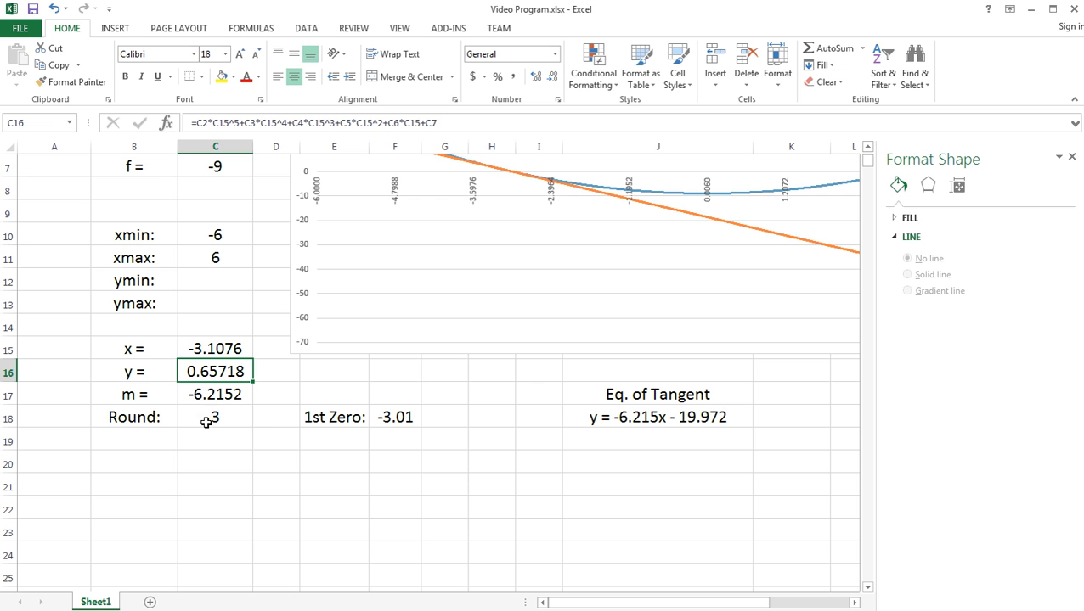
- Test the tangent equation's rounding with Round values of 4 and 1 in C18, and set it back to 3
left_click(223, 416)
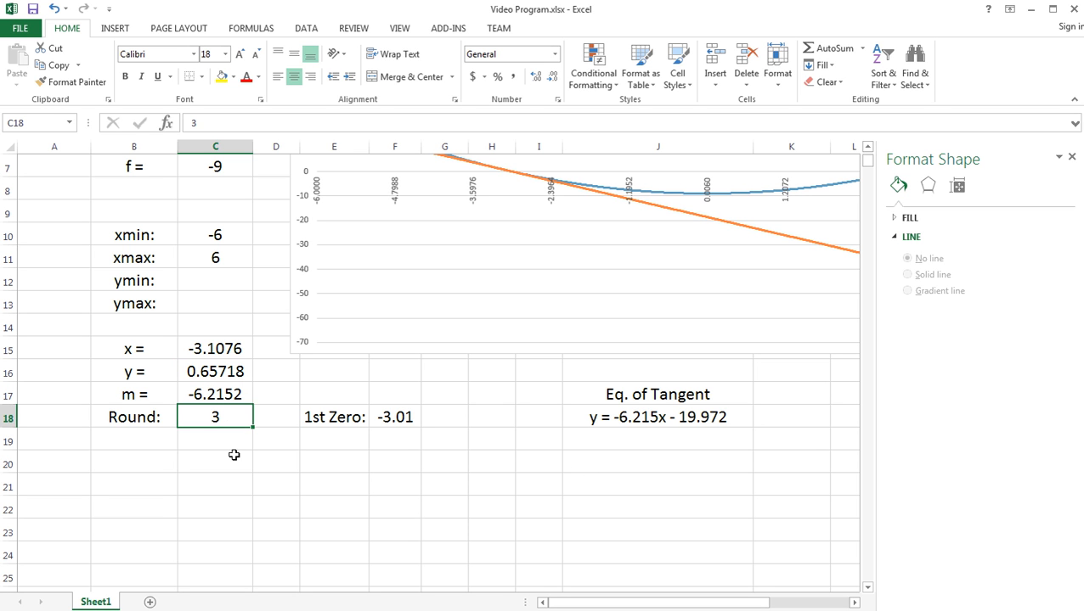
type("4")
key("Return")
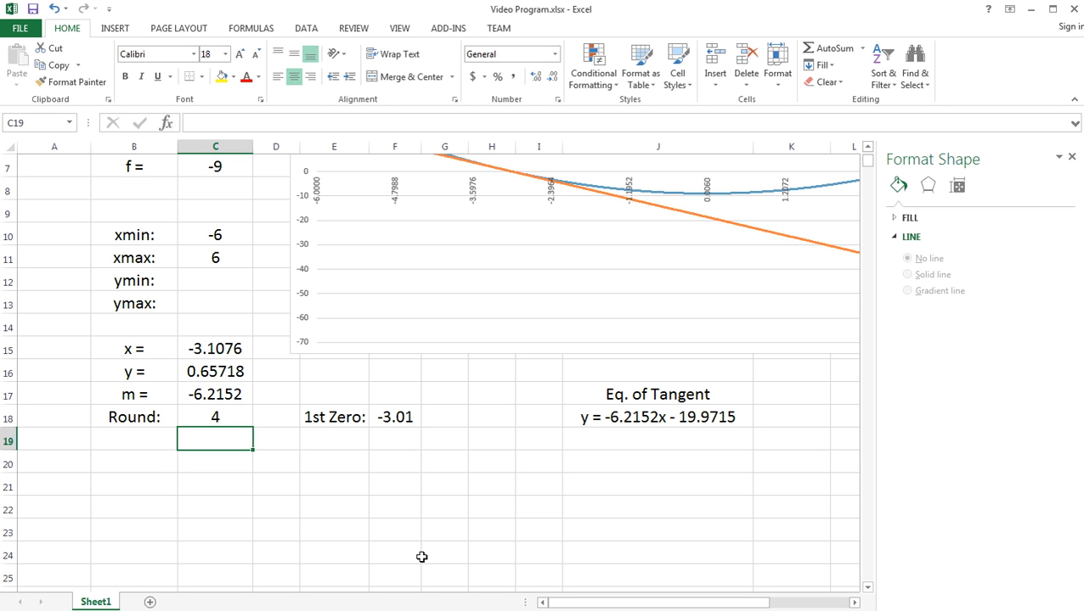
left_click(222, 416)
type("1")
key("Return")
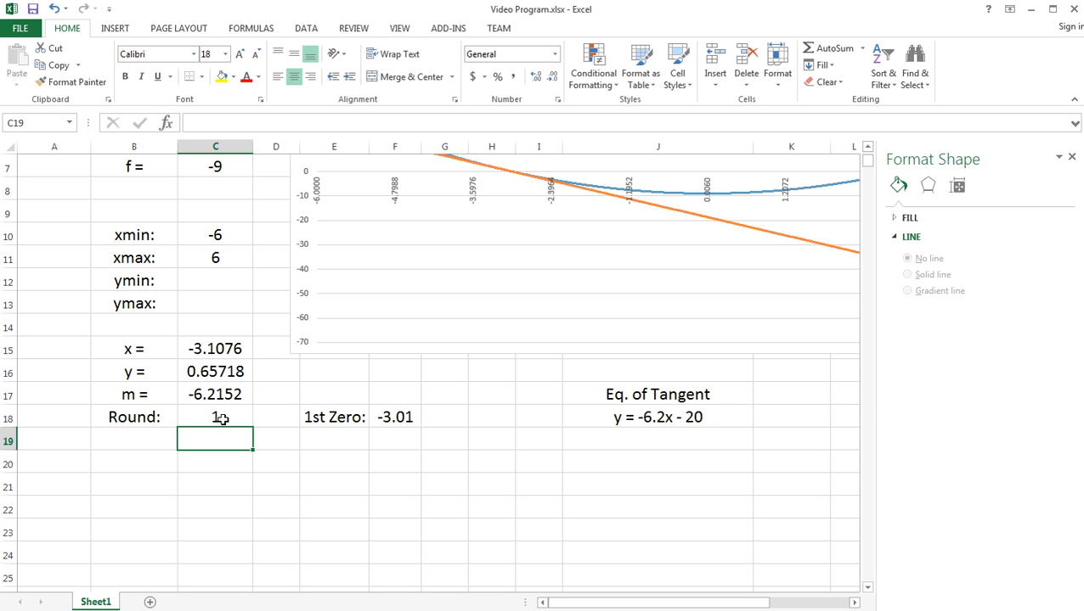
left_click(222, 418)
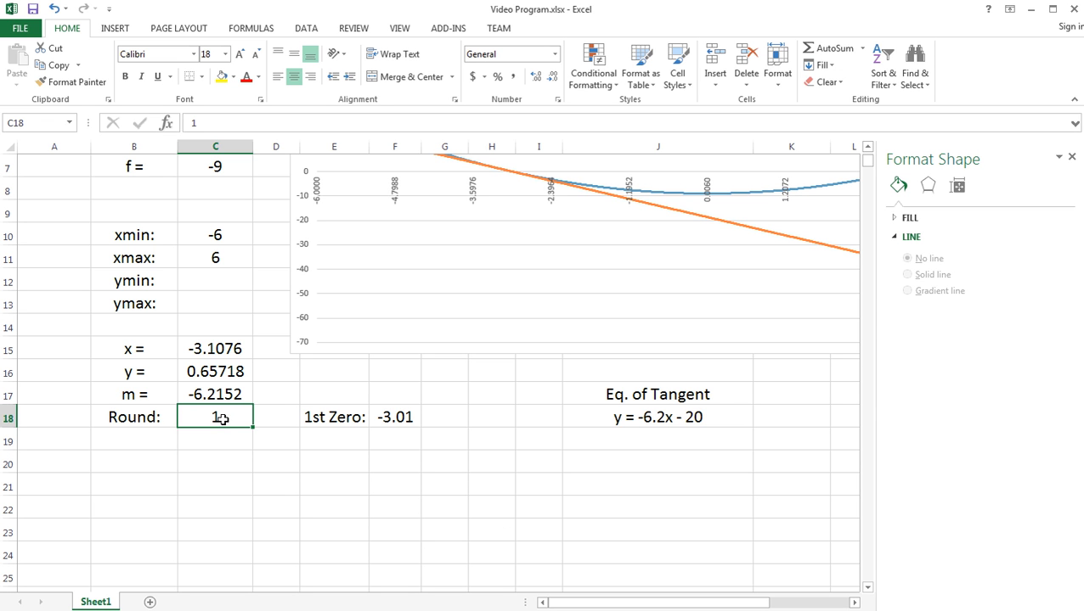
type("3")
key("Return")
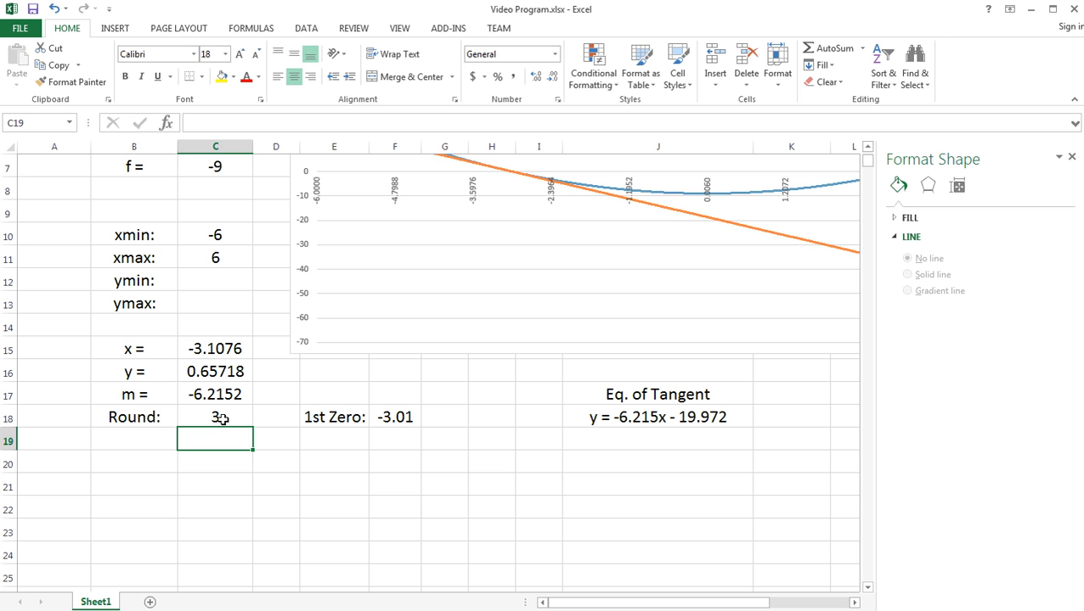
left_click(440, 482)
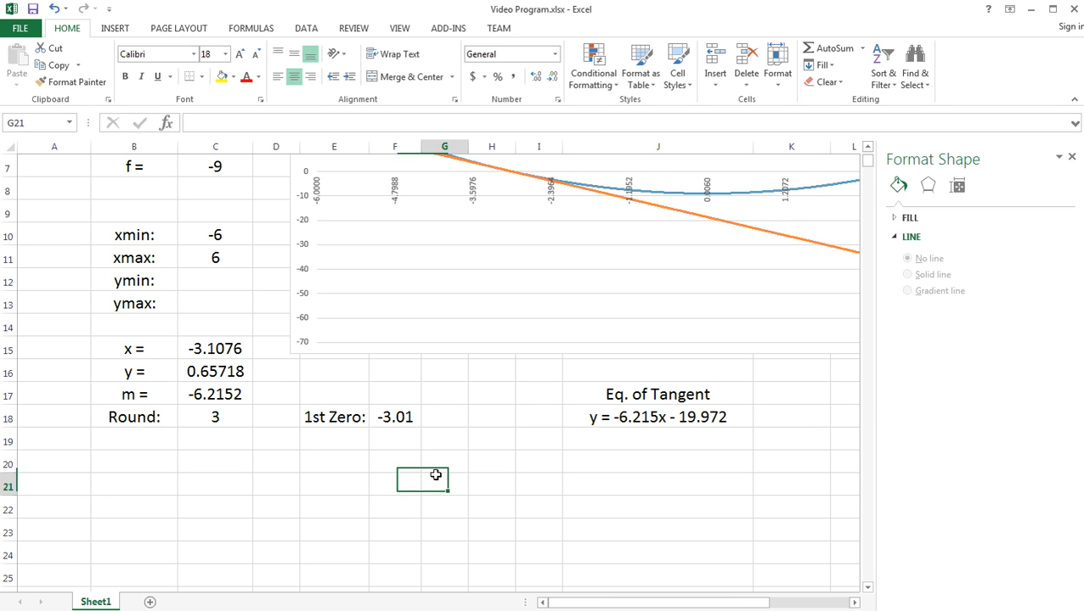